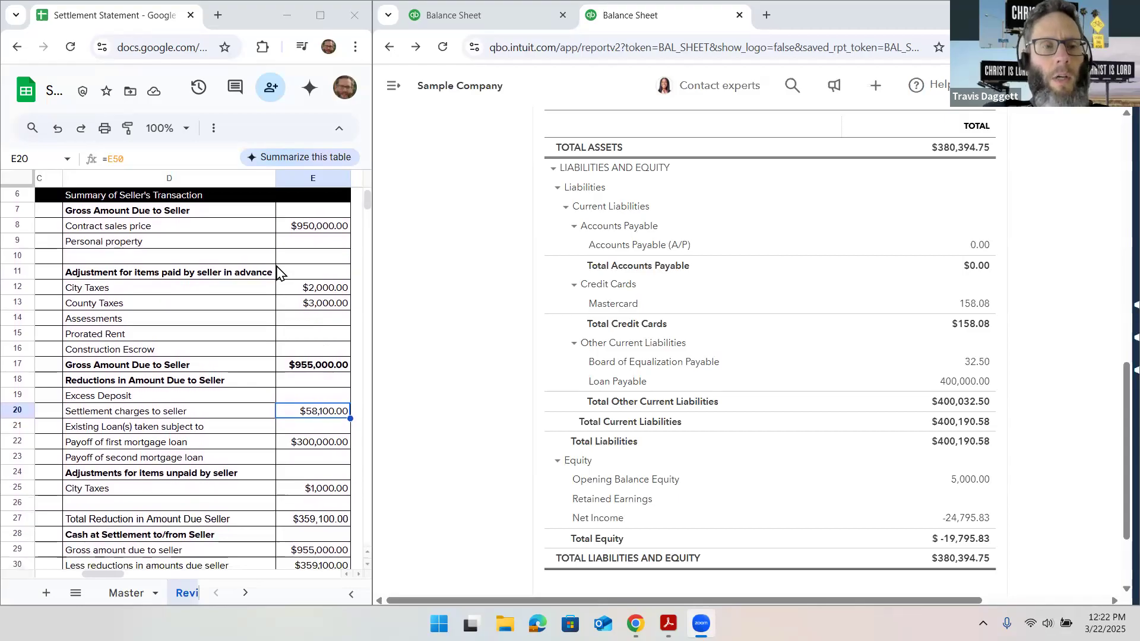
Compare the borrower's and seller's transaction summaries in the settlement statement
{"action": "scroll", "coordinate": [278, 270], "scroll_direction": "right", "scroll_amount": 3}
{"action": "scroll", "coordinate": [277, 270], "scroll_direction": "left", "scroll_amount": 4}
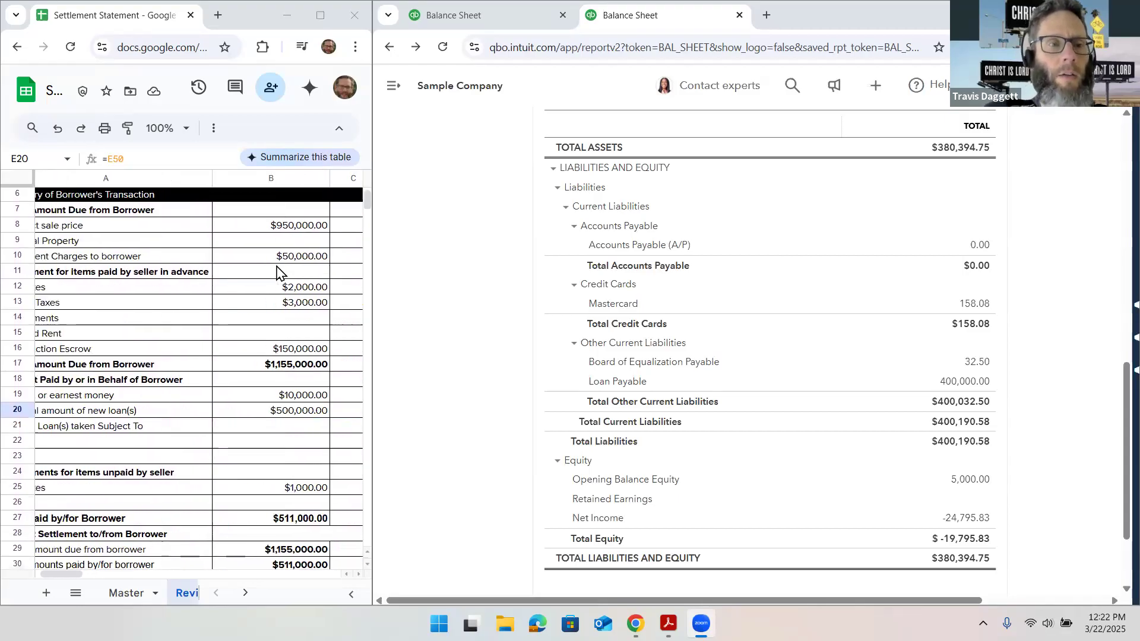
{"action": "scroll", "coordinate": [277, 270], "scroll_direction": "right", "scroll_amount": 1}
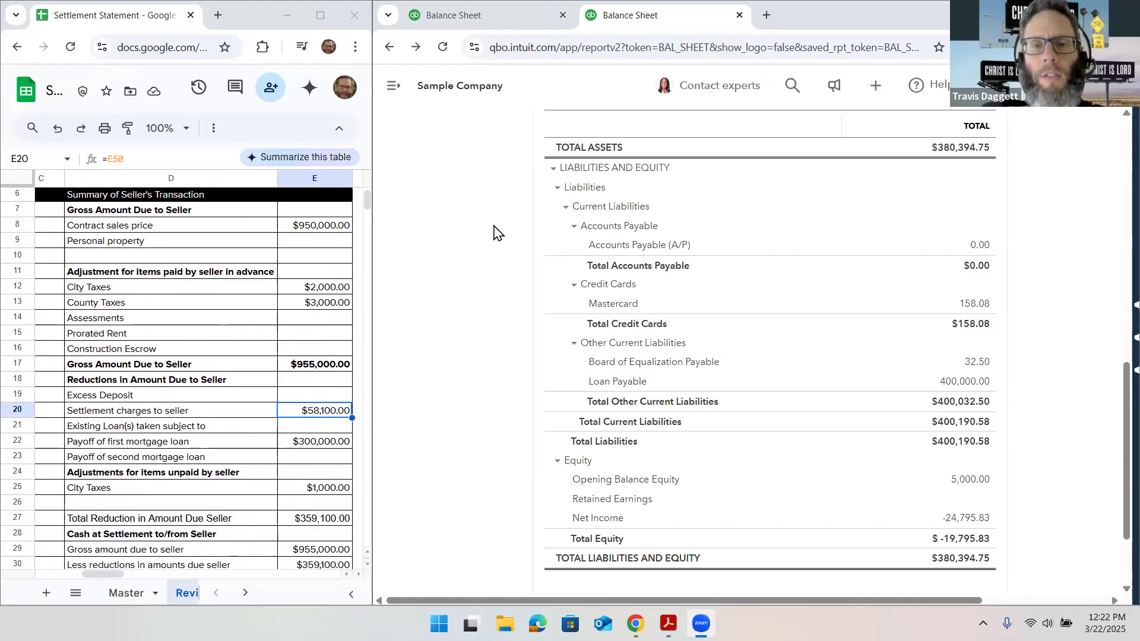
Review the balance sheet as of December 31, 2024, examining the fixed assets, loan payable and equity accounts
{"action": "scroll", "coordinate": [493, 233], "scroll_direction": "up", "scroll_amount": 10}
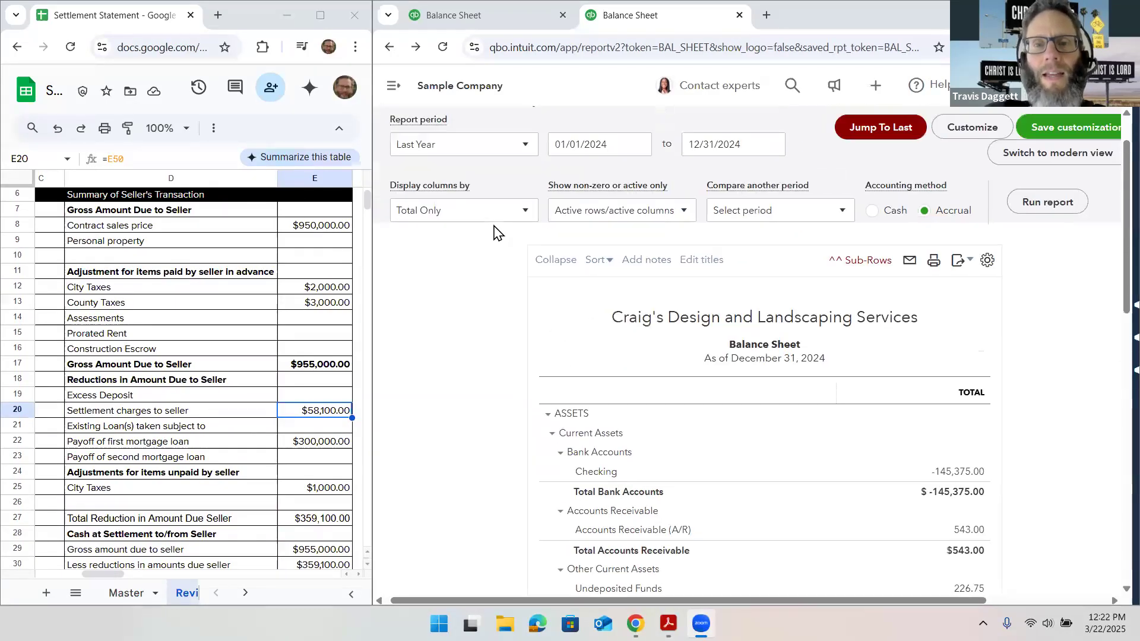
{"action": "scroll", "coordinate": [494, 233], "scroll_direction": "down", "scroll_amount": 1}
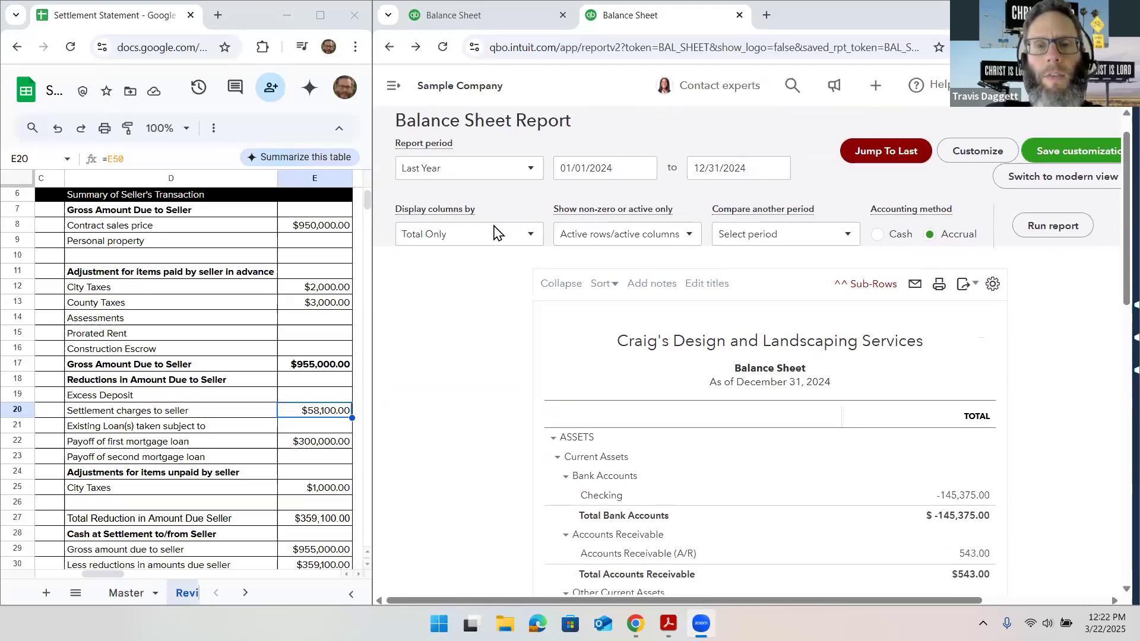
{"action": "scroll", "coordinate": [493, 233], "scroll_direction": "down", "scroll_amount": 1}
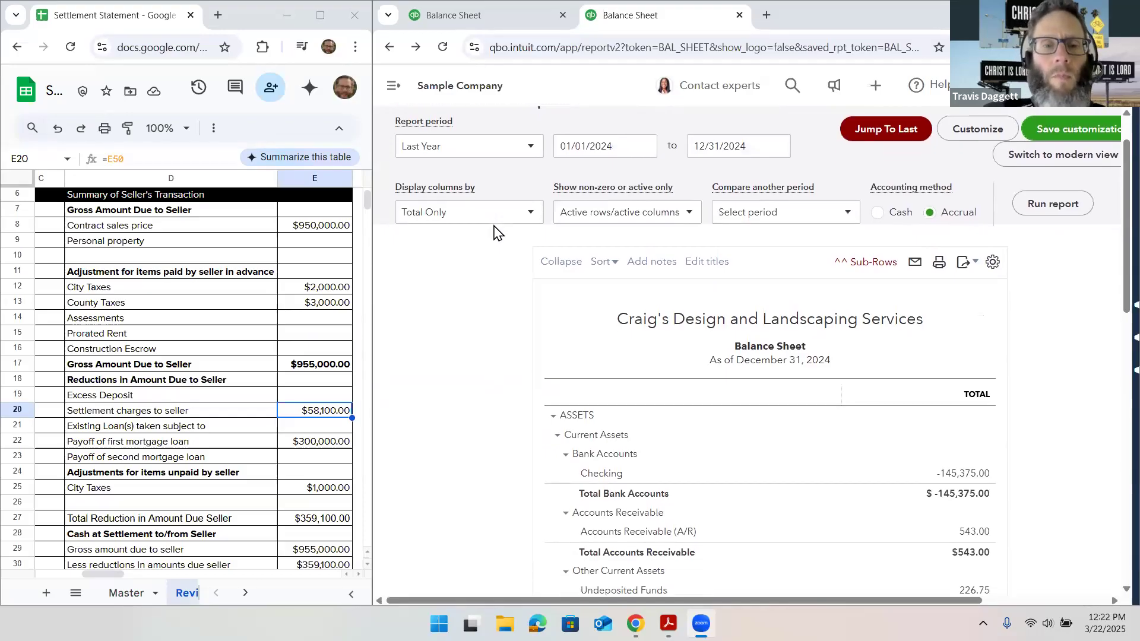
{"action": "scroll", "coordinate": [494, 232], "scroll_direction": "down", "scroll_amount": 1}
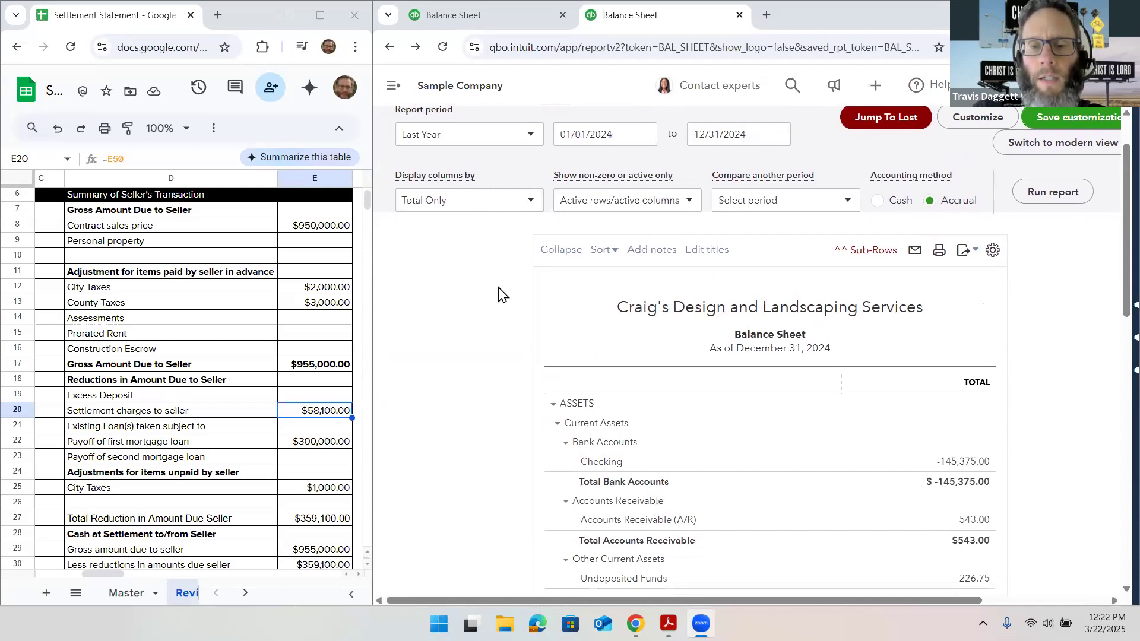
{"action": "scroll", "coordinate": [498, 294], "scroll_direction": "down", "scroll_amount": 5}
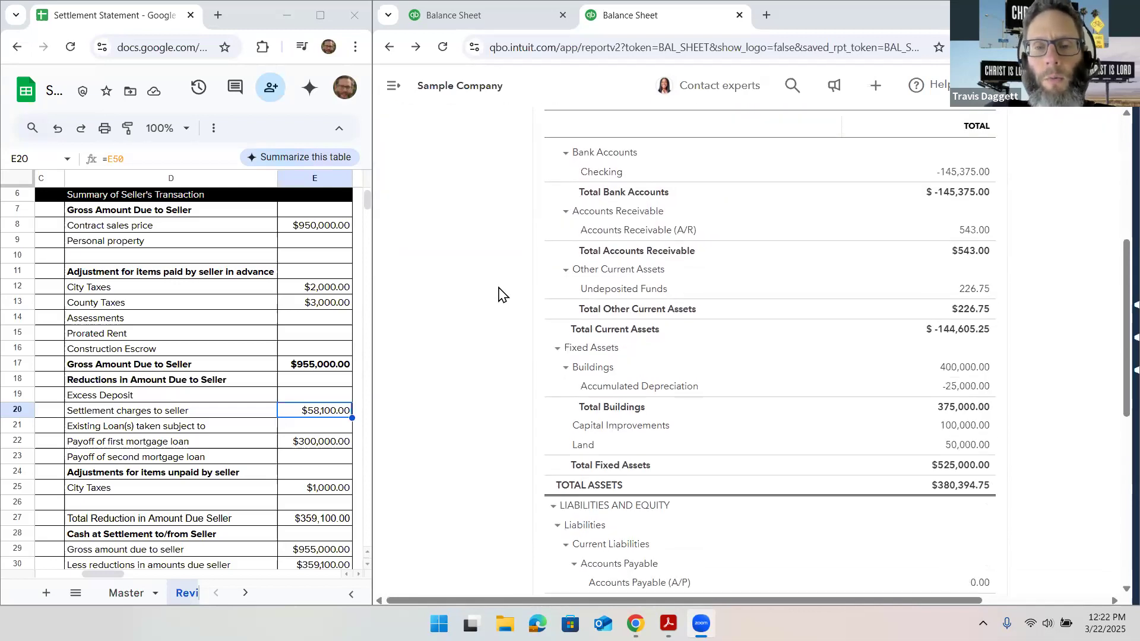
{"action": "scroll", "coordinate": [499, 294], "scroll_direction": "down", "scroll_amount": 1}
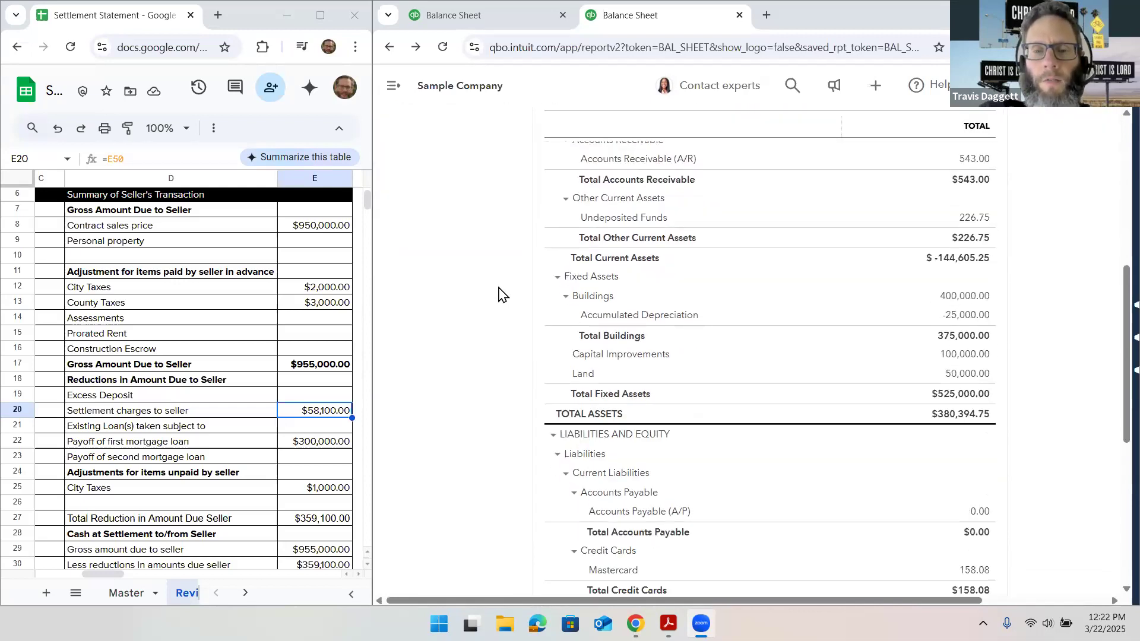
{"action": "scroll", "coordinate": [498, 294], "scroll_direction": "down", "scroll_amount": 1}
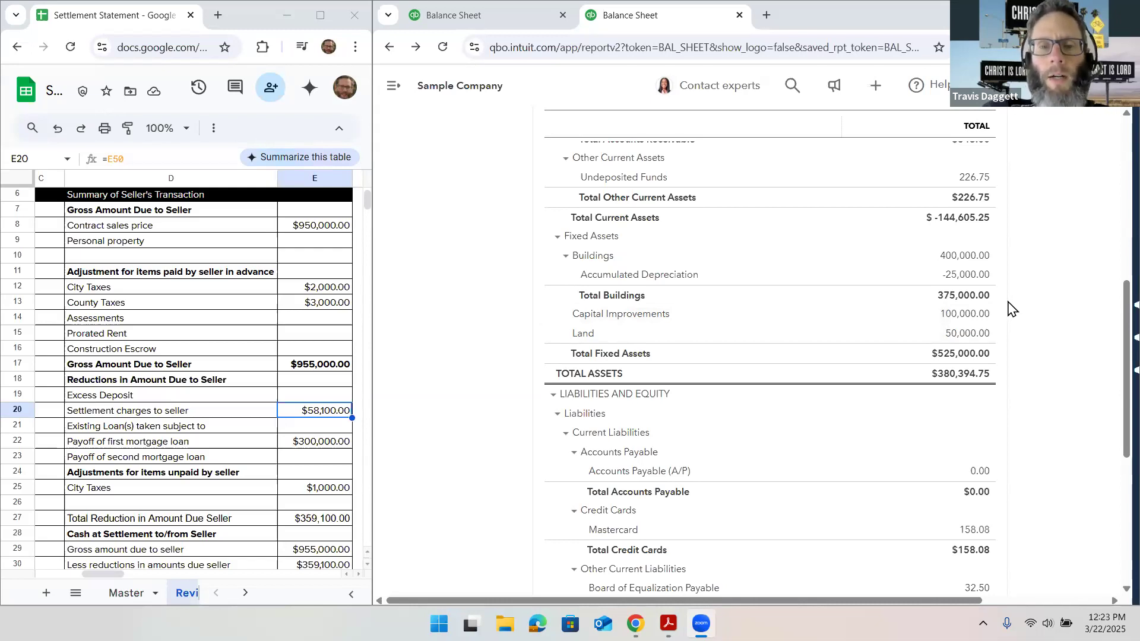
{"action": "scroll", "coordinate": [1012, 308], "scroll_direction": "down", "scroll_amount": 4}
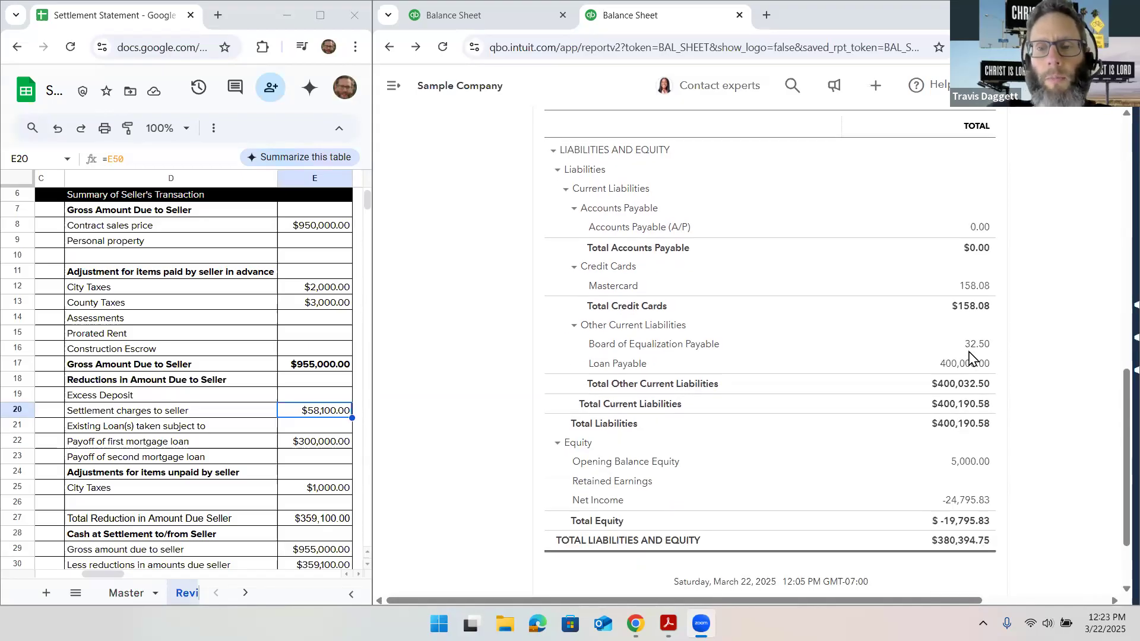
{"action": "scroll", "coordinate": [969, 352], "scroll_direction": "down", "scroll_amount": 1}
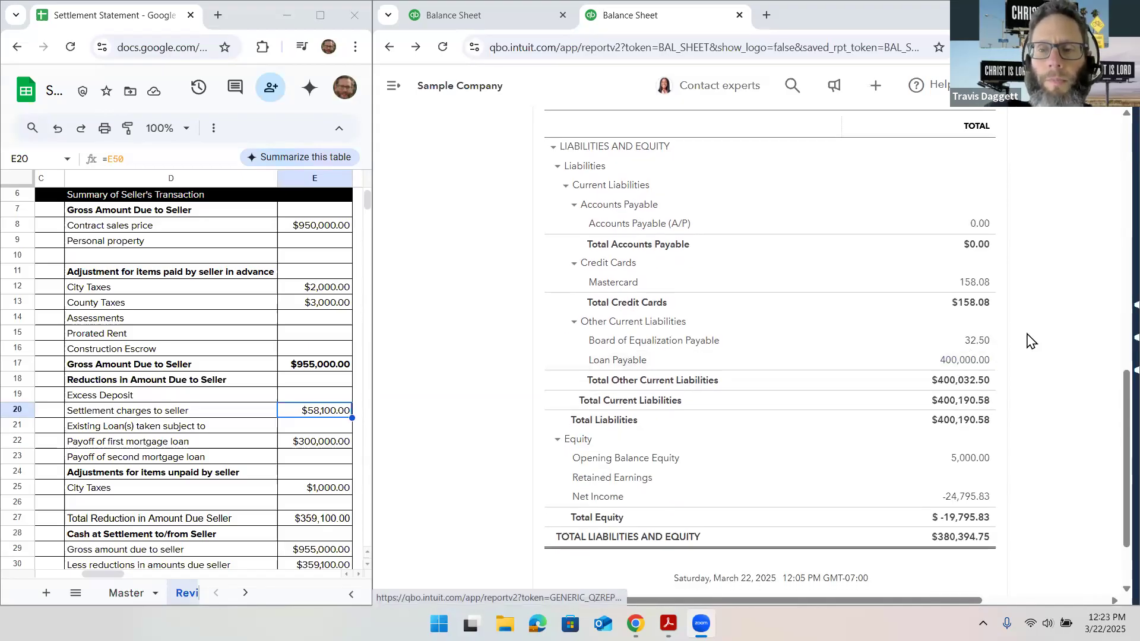
{"action": "scroll", "coordinate": [1031, 341], "scroll_direction": "up", "scroll_amount": 3}
{"action": "scroll", "coordinate": [1031, 341], "scroll_direction": "up", "scroll_amount": 3}
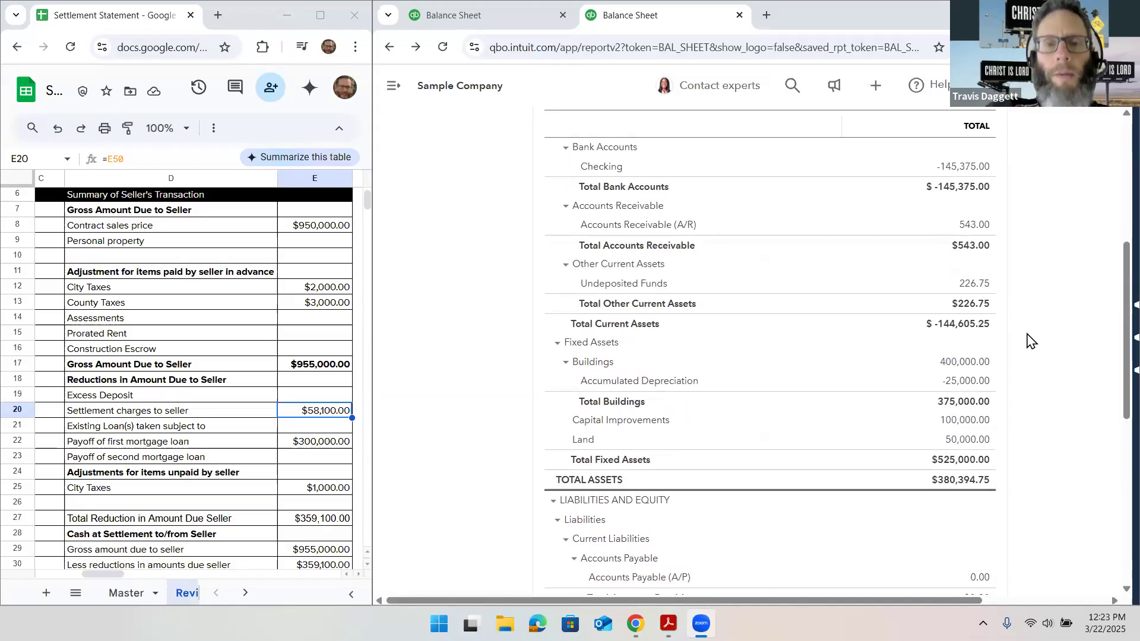
{"action": "scroll", "coordinate": [1031, 341], "scroll_direction": "up", "scroll_amount": 5}
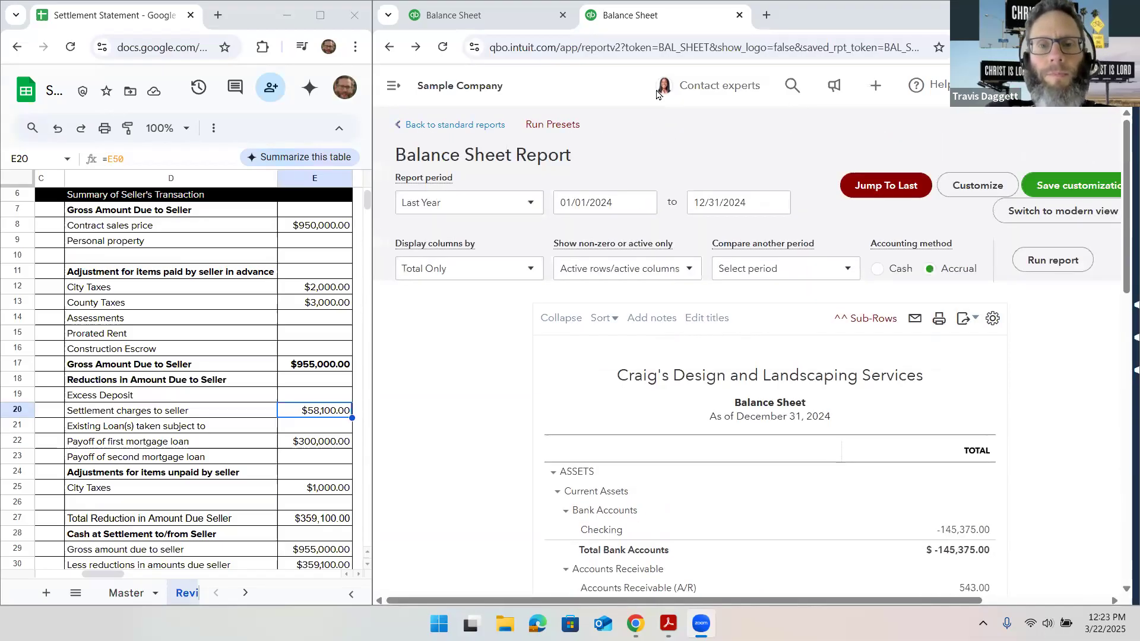
Create a new journal entry and set its journal date to 01/01/2025
{"action": "left_click", "coordinate": [509, 16]}
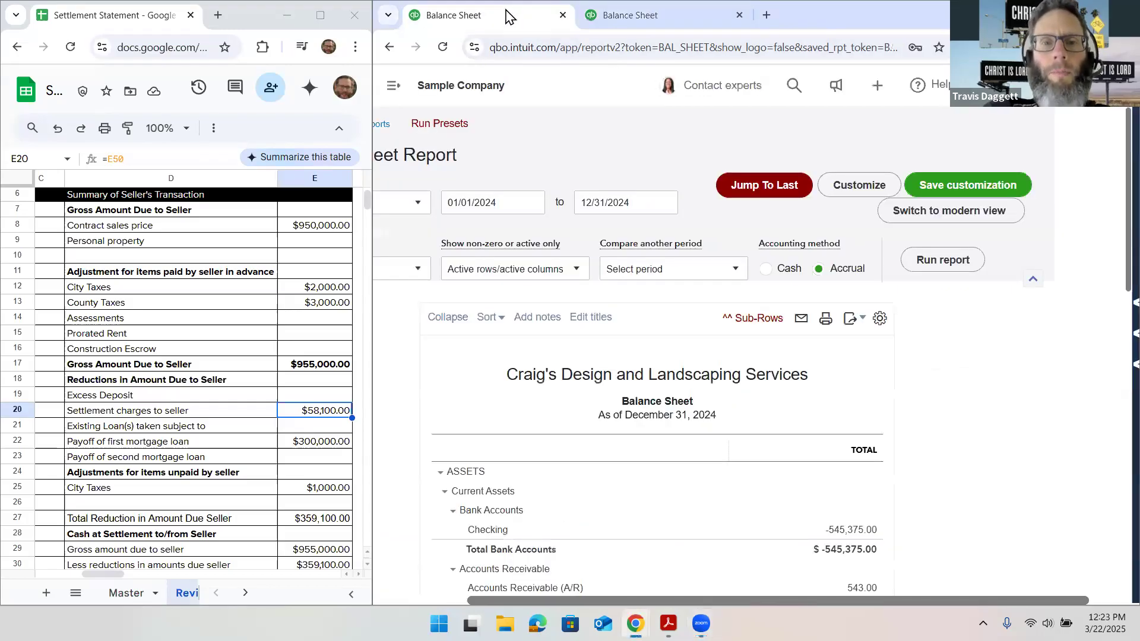
{"action": "left_click", "coordinate": [392, 86]}
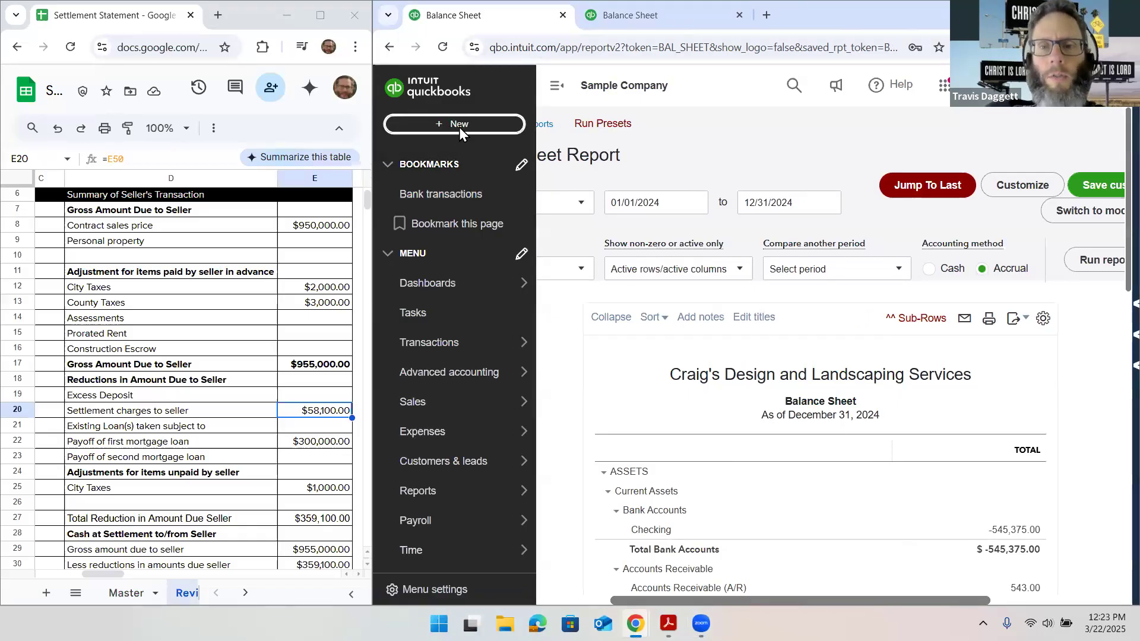
{"action": "left_click", "coordinate": [458, 127]}
{"action": "left_click", "coordinate": [900, 290]}
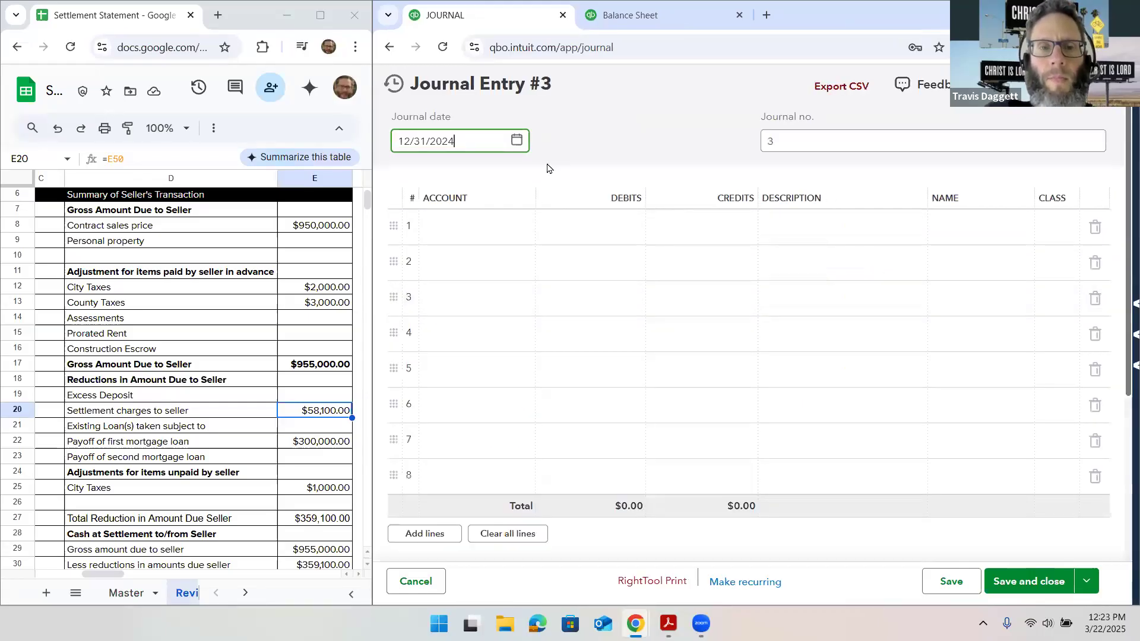
{"action": "left_click_drag", "start_coordinate": [487, 141], "coordinate": [380, 144]}
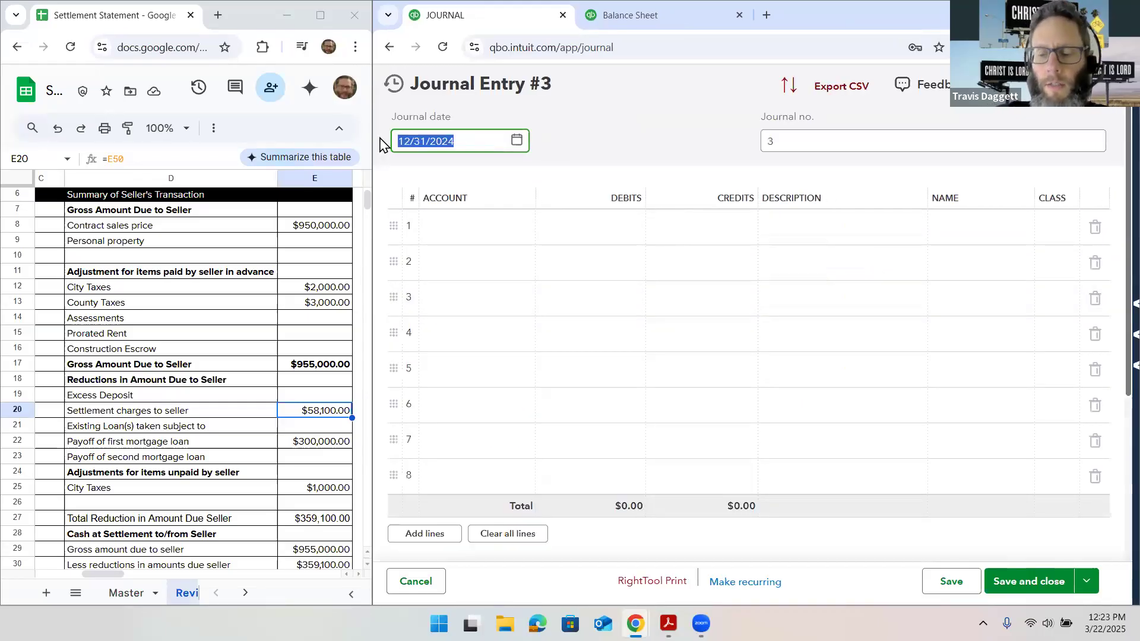
{"action": "type", "text": "010125"}
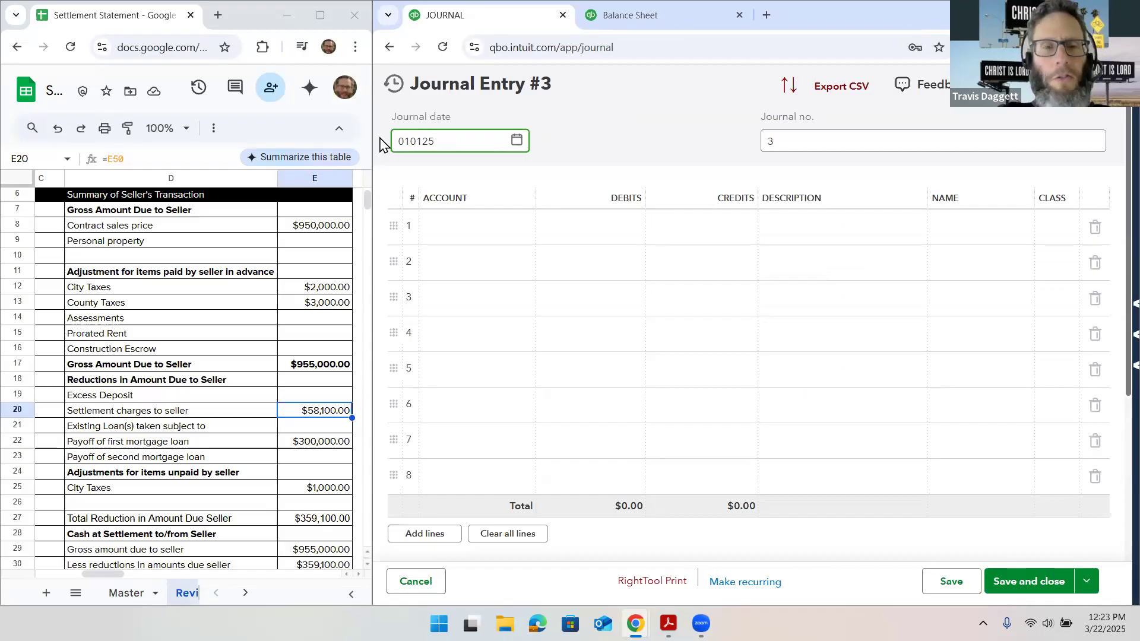
{"action": "key", "text": "Tab"}
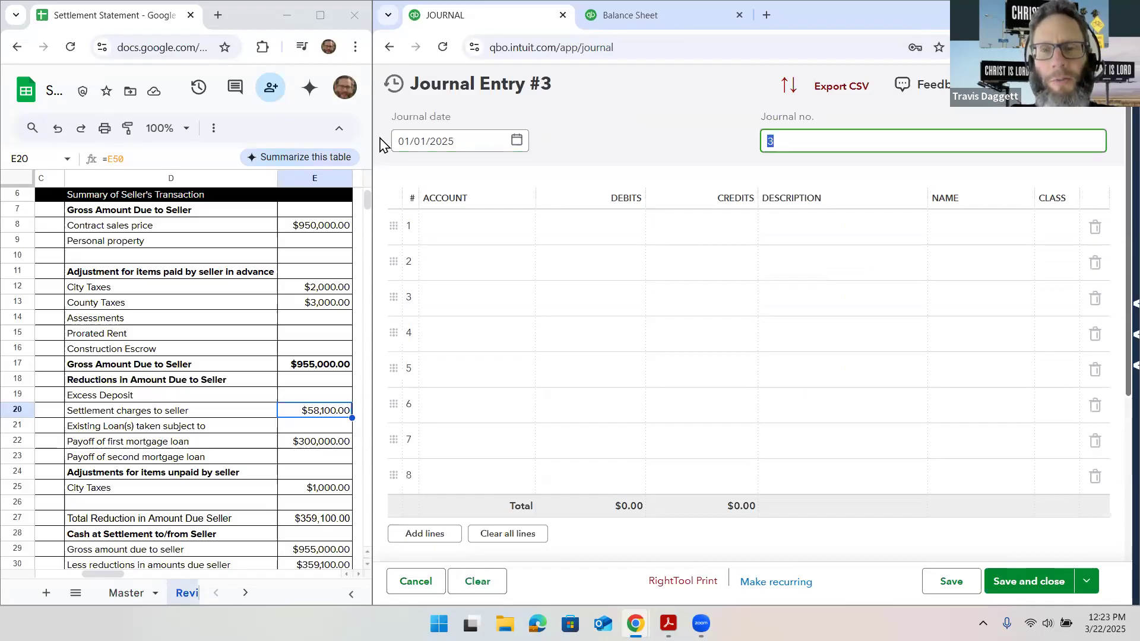
Look up the Buildings balance on the balance sheet and credit the Buildings account $400,000.00 on line 1 of the journal entry
{"action": "left_click", "coordinate": [486, 228]}
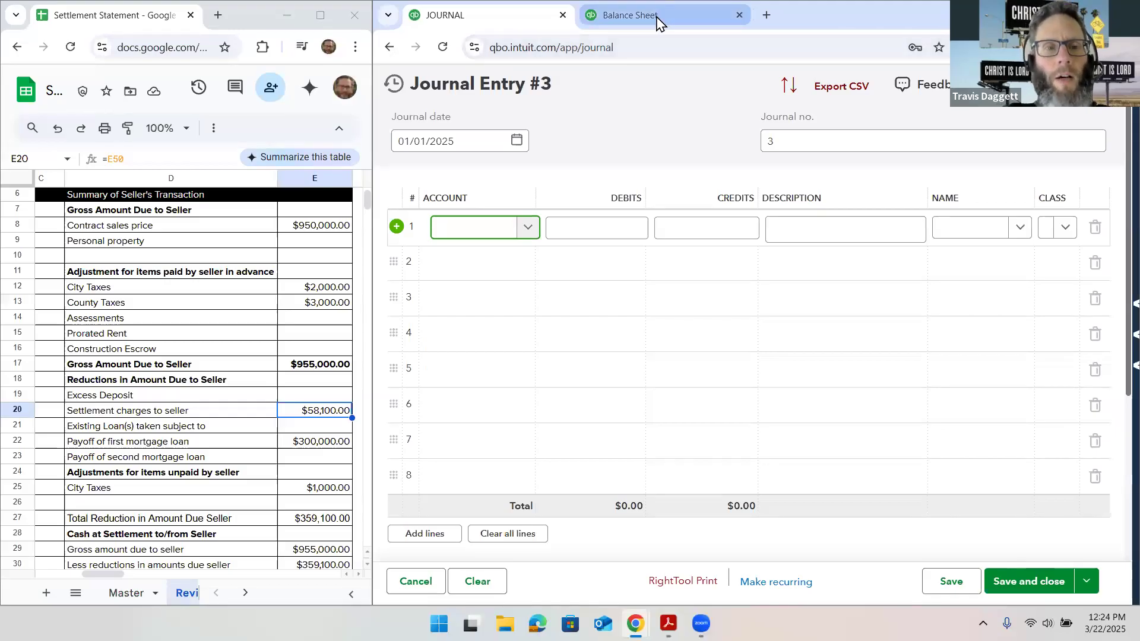
{"action": "mouse_move", "coordinate": [658, 23]}
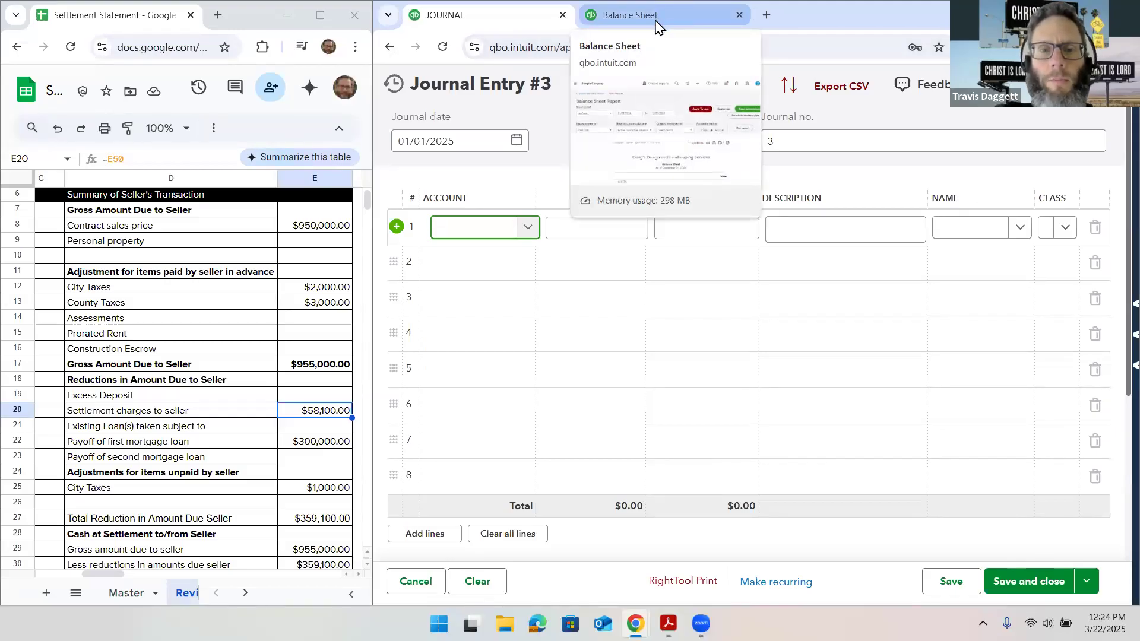
{"action": "left_click", "coordinate": [658, 24]}
{"action": "scroll", "coordinate": [475, 453], "scroll_direction": "down", "scroll_amount": 7}
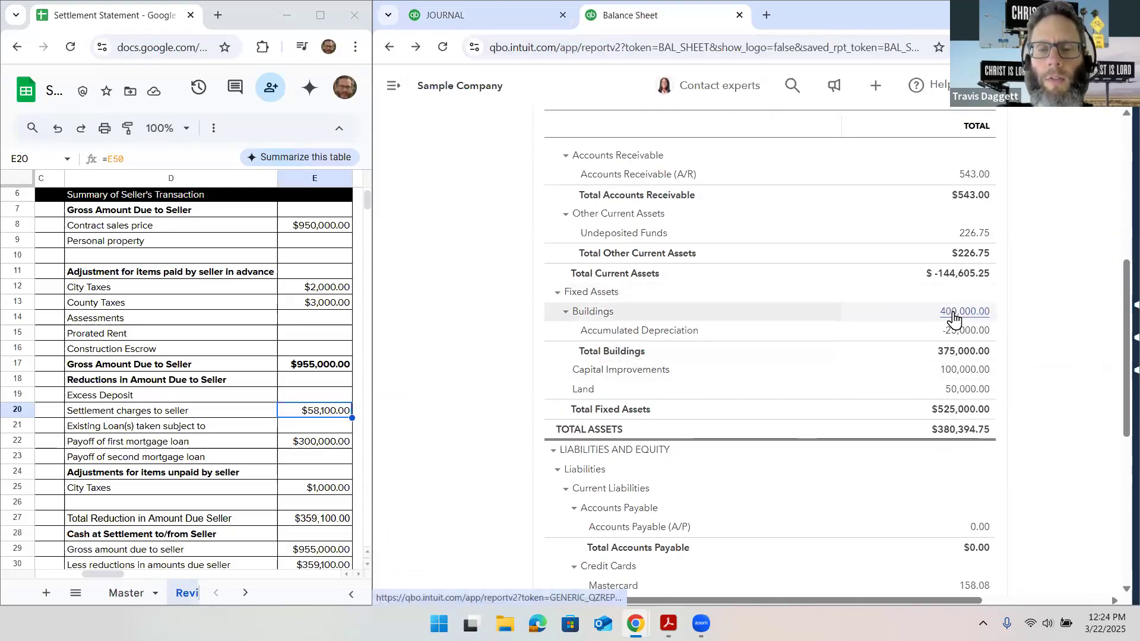
{"action": "left_click", "coordinate": [505, 13]}
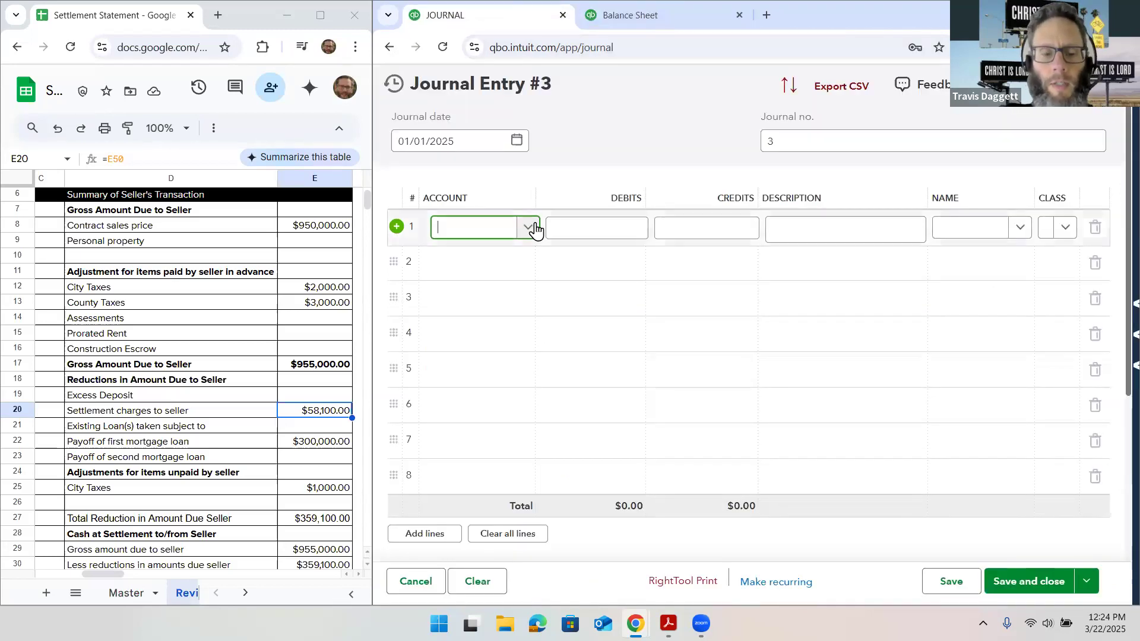
{"action": "type", "text": "buil"}
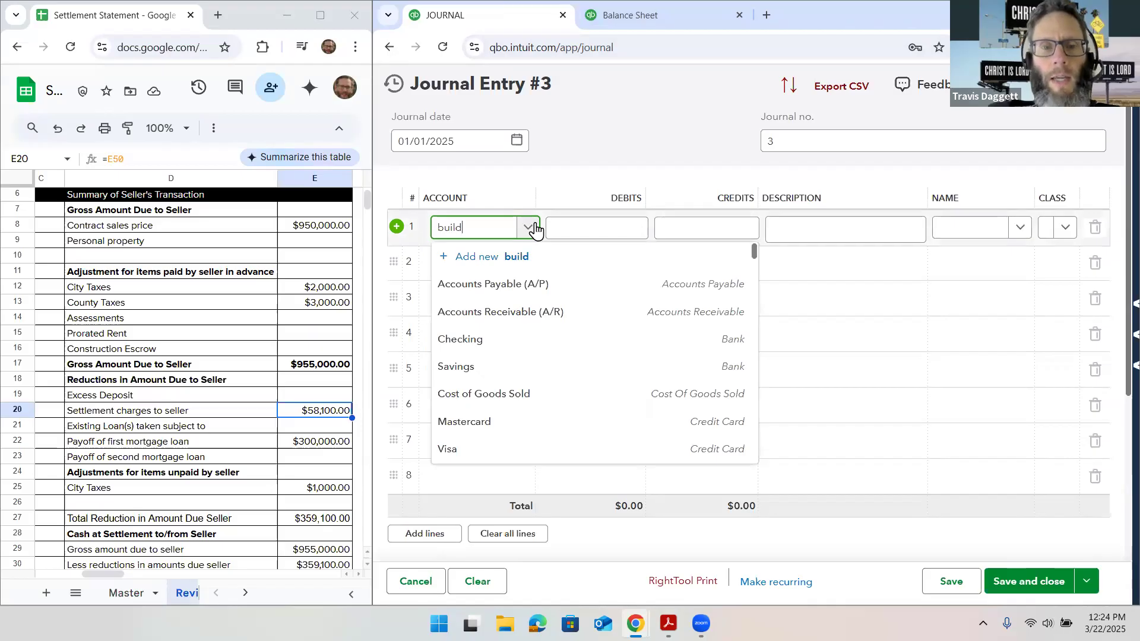
{"action": "type", "text": "d"}
{"action": "key", "text": "Tab"}
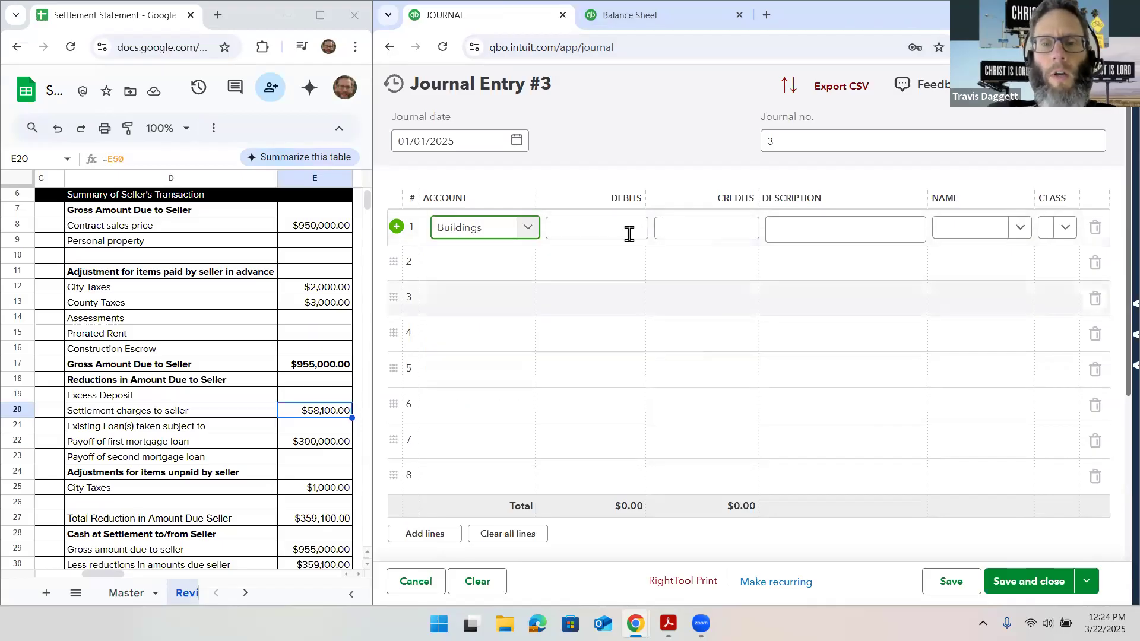
{"action": "left_click", "coordinate": [683, 232]}
{"action": "type", "text": "400000"}
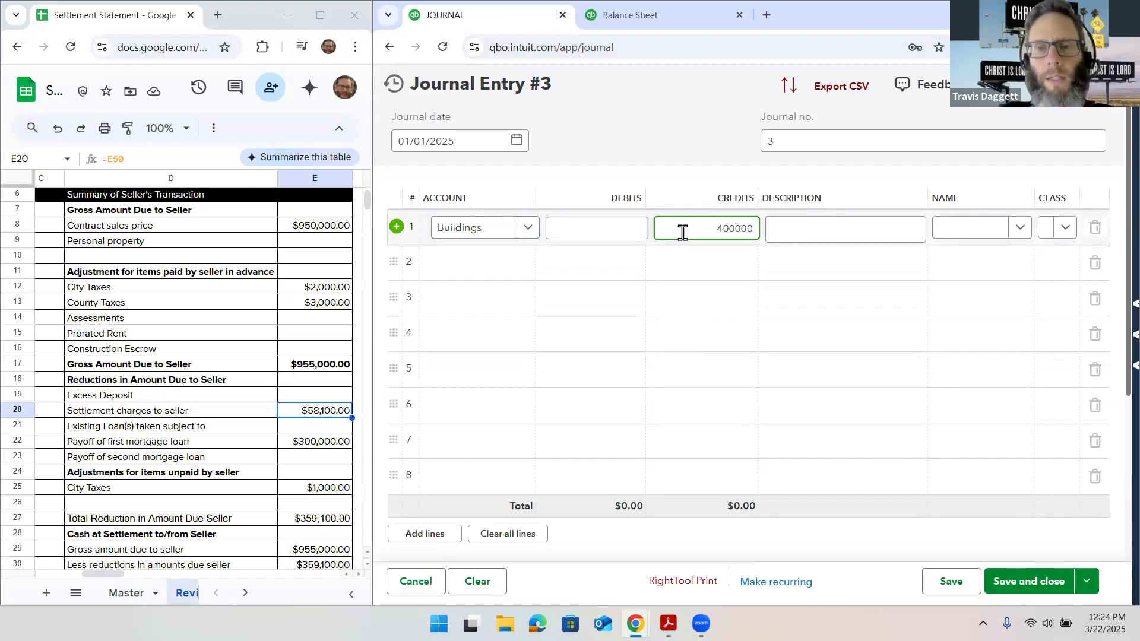
{"action": "key", "text": "Tab"}
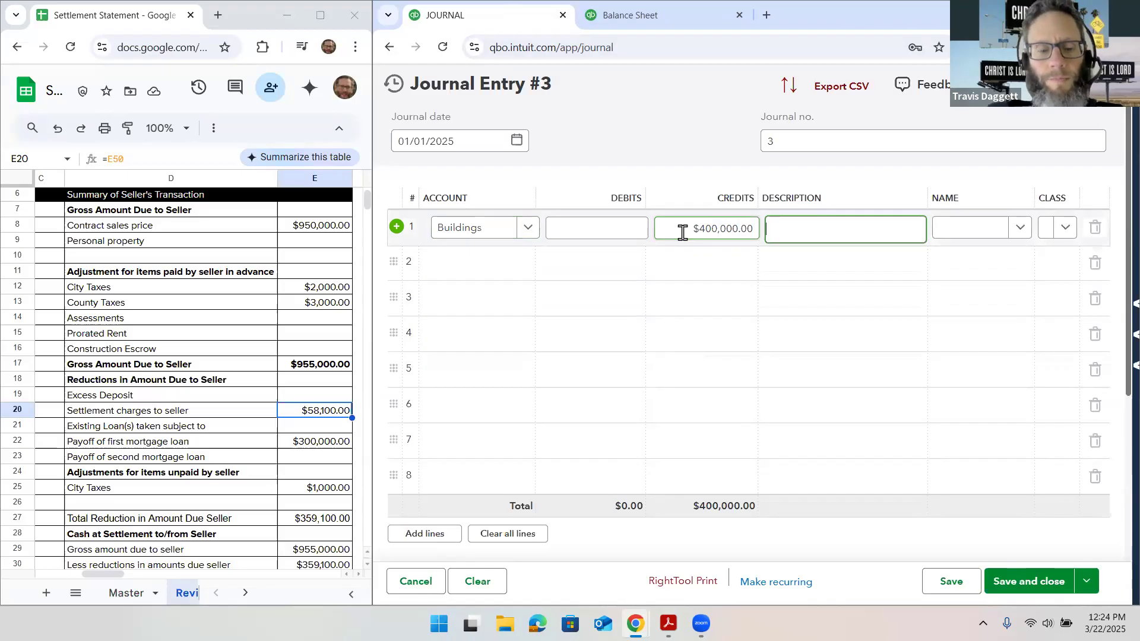
Describe the Buildings line as "Sale" and assign it the existing property class
{"action": "type", "text": "Sale"}
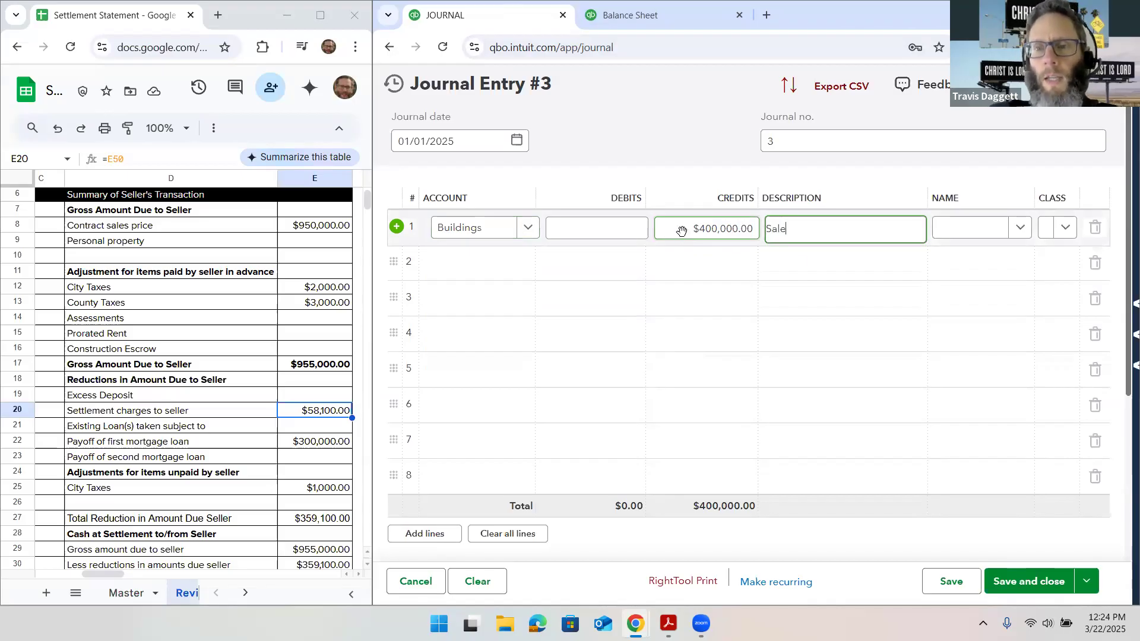
{"action": "left_click", "coordinate": [1064, 232]}
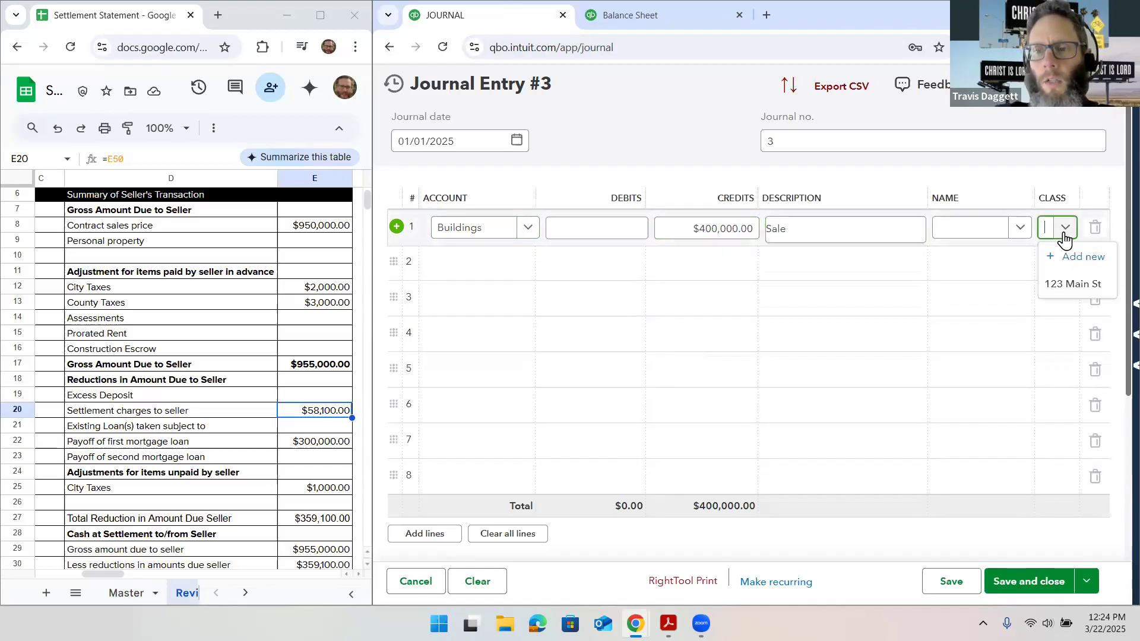
{"action": "left_click", "coordinate": [1070, 282]}
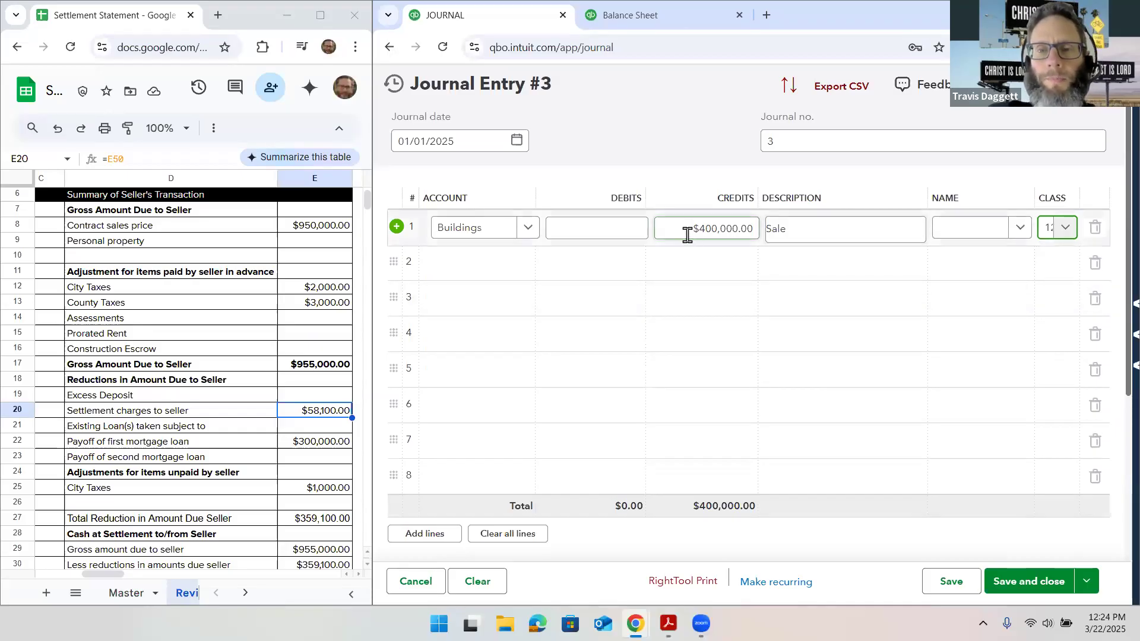
Look up the Land balance on the balance sheet and credit the Land account $50,000.00 on line 2 of the journal entry
{"action": "left_click", "coordinate": [479, 271]}
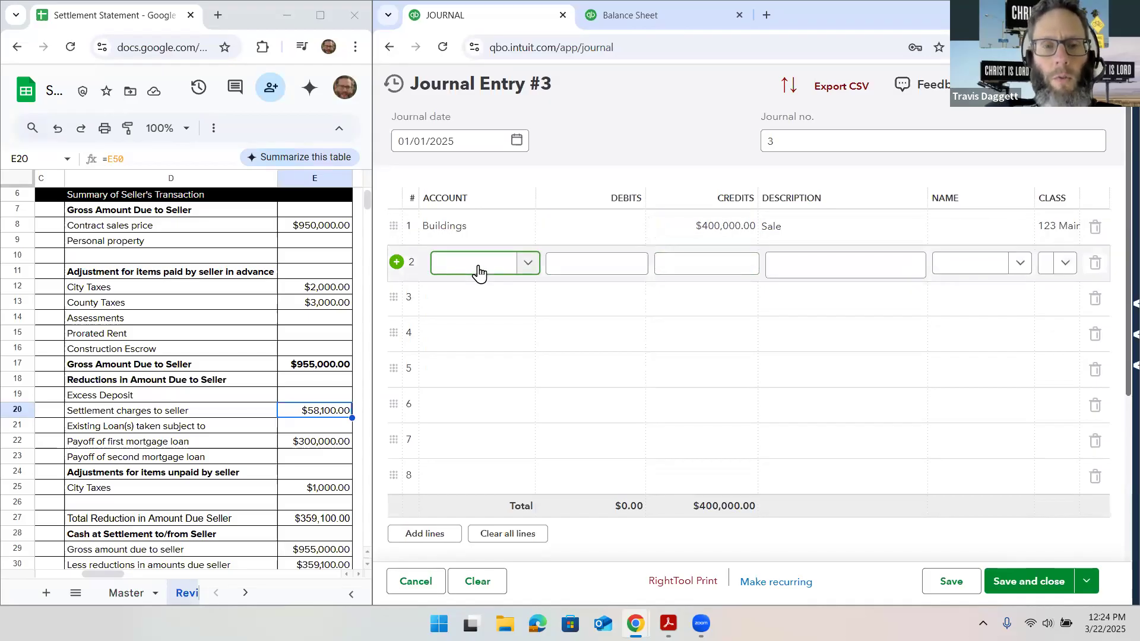
{"action": "type", "text": "land"}
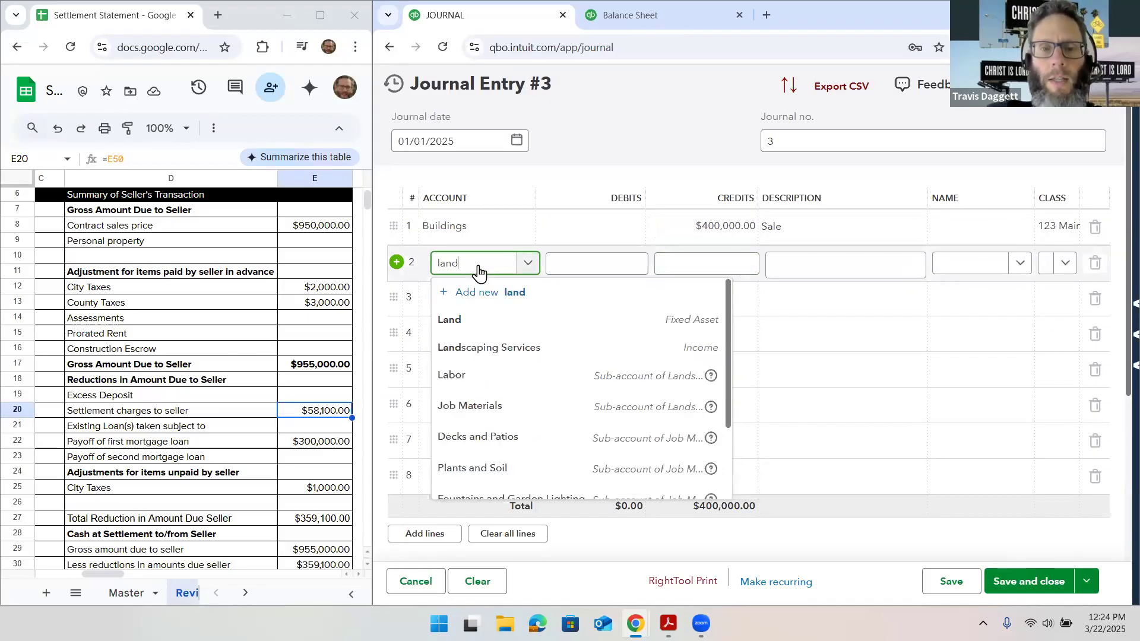
{"action": "left_click", "coordinate": [514, 321]}
{"action": "left_click", "coordinate": [661, 25]}
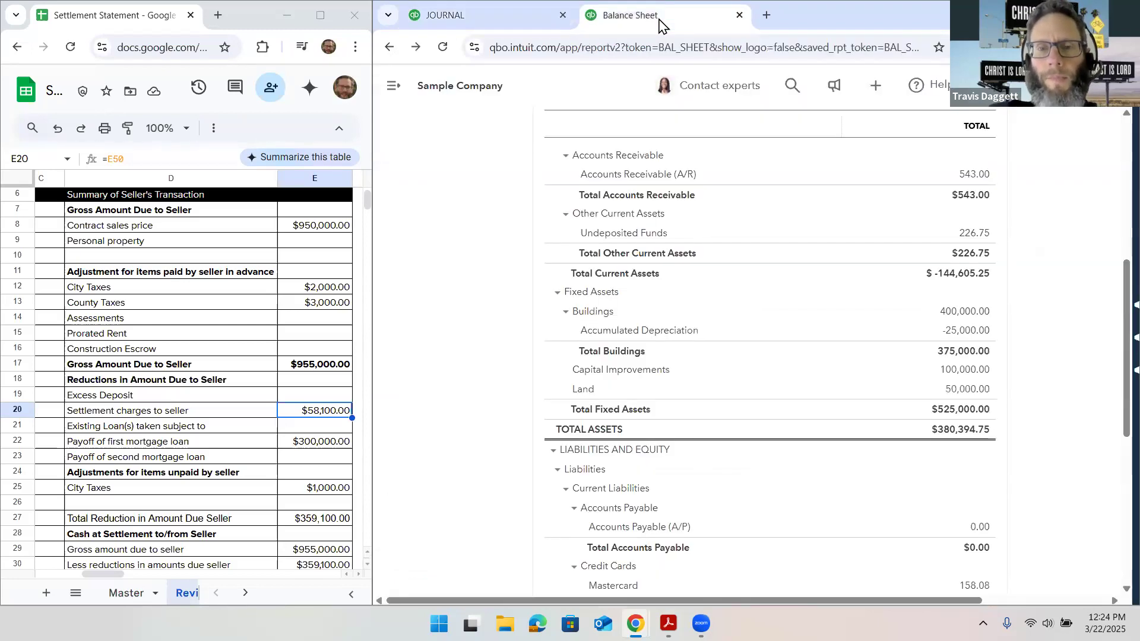
{"action": "left_click", "coordinate": [517, 21]}
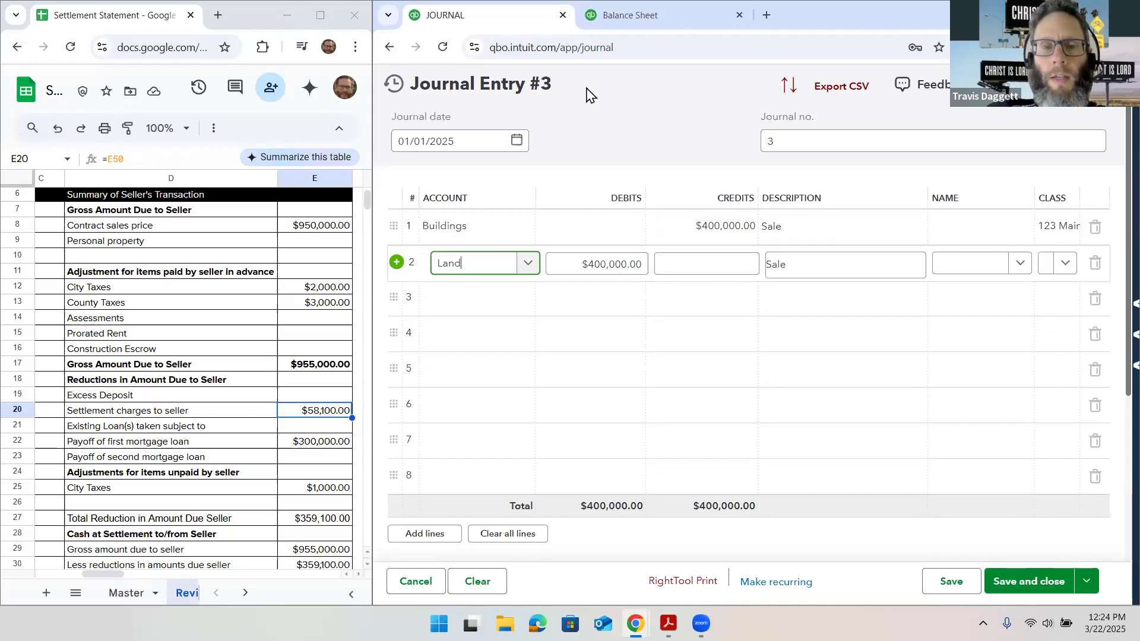
{"action": "left_click", "coordinate": [681, 258]}
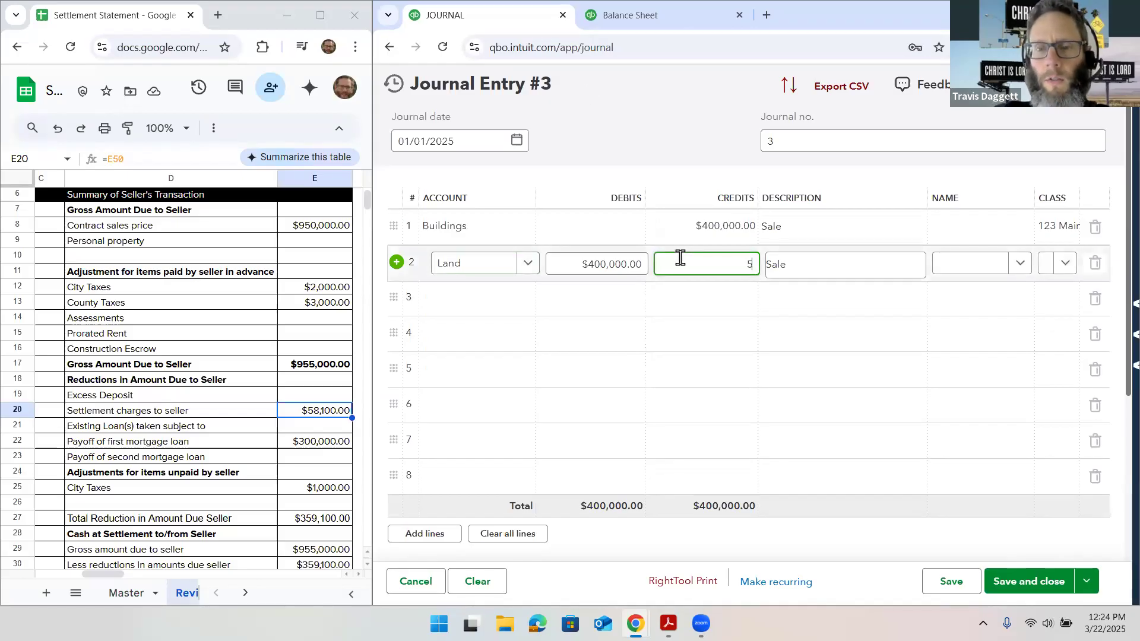
{"action": "type", "text": "50000"}
Assign the existing property class to the Land line
{"action": "key", "text": "Tab"}
{"action": "key", "text": "Tab"}
{"action": "key", "text": "Tab"}
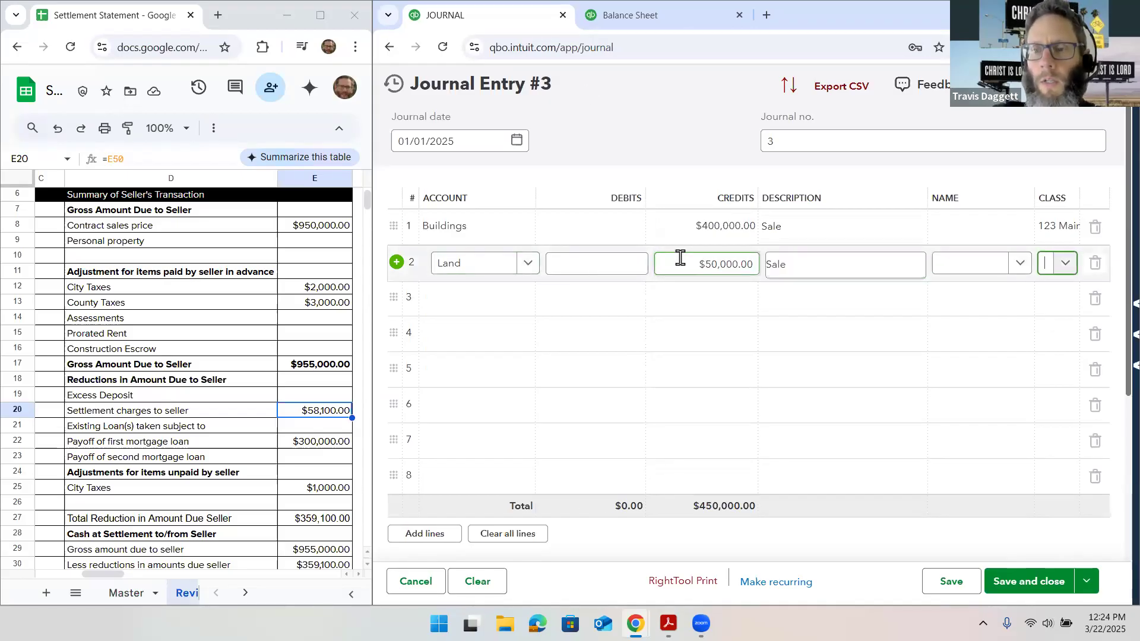
{"action": "left_click", "coordinate": [1074, 270]}
{"action": "left_click", "coordinate": [1071, 318]}
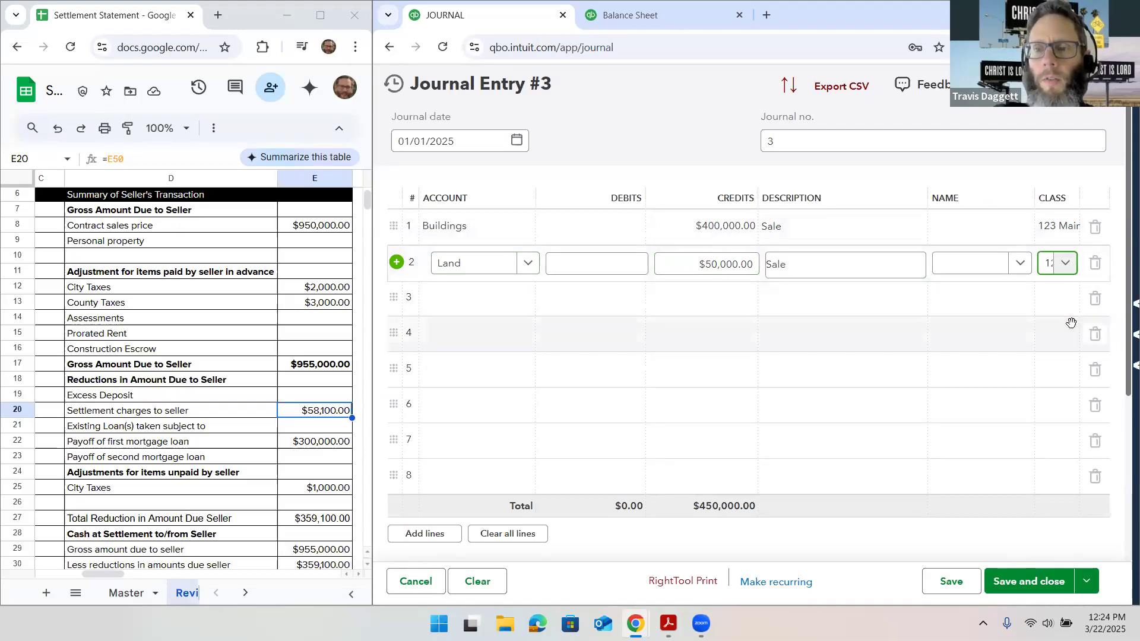
Credit the Capital Improvements account $10,000.00 on line 3 and assign that line the existing property class
{"action": "left_click", "coordinate": [489, 302]}
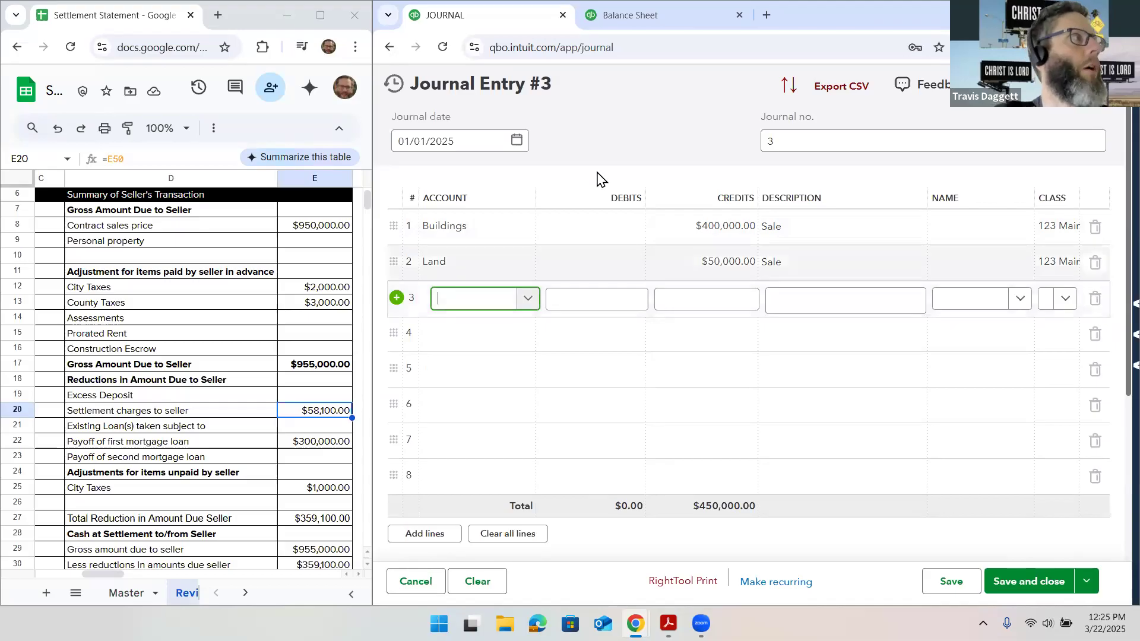
{"action": "left_click", "coordinate": [666, 15]}
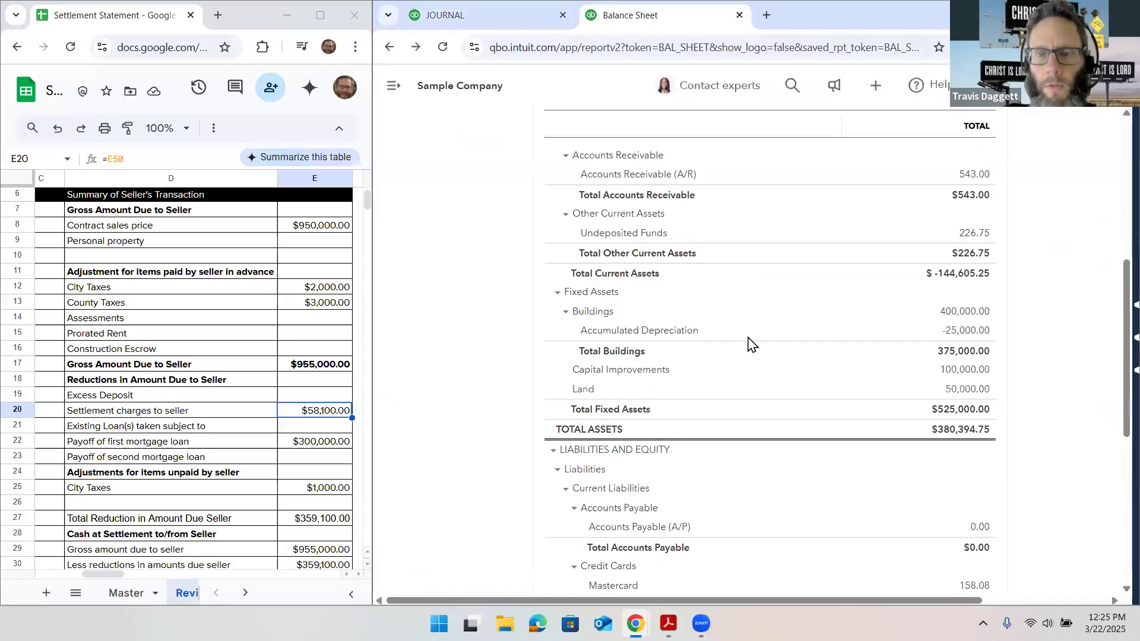
{"action": "left_click", "coordinate": [486, 16]}
{"action": "type", "text": "c"}
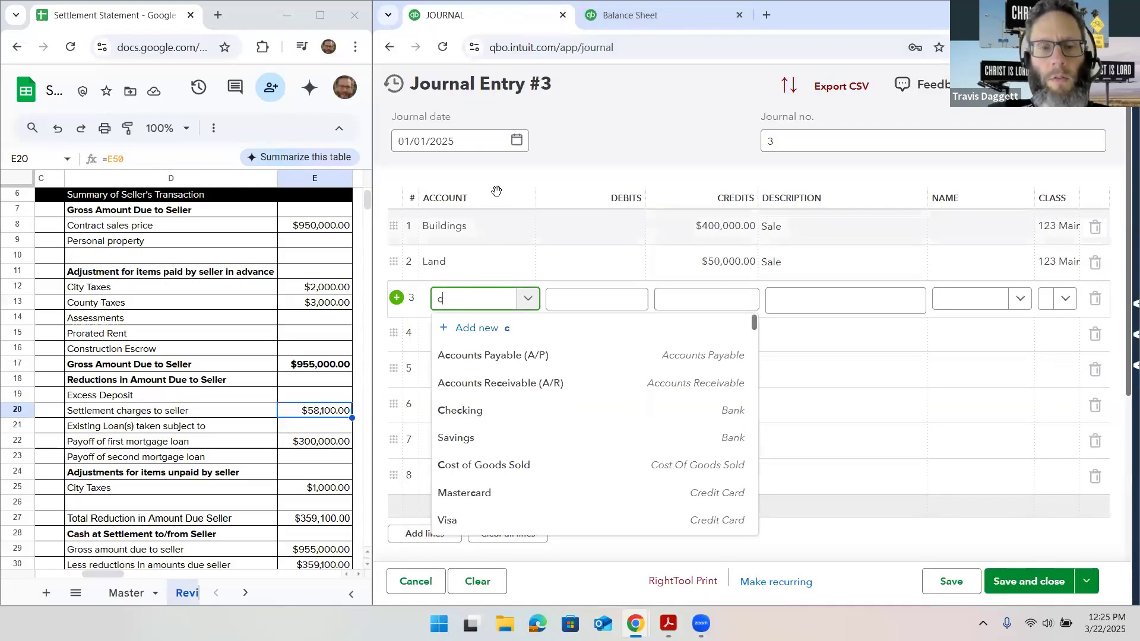
{"action": "type", "text": "apit"}
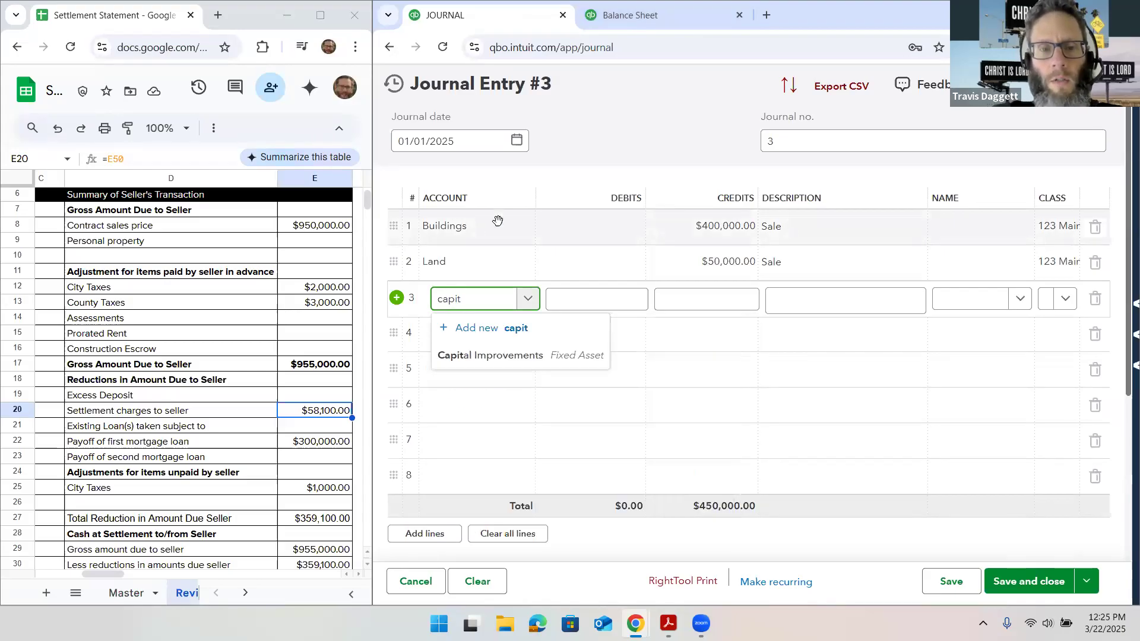
{"action": "left_click", "coordinate": [519, 350]}
{"action": "left_click", "coordinate": [673, 298]}
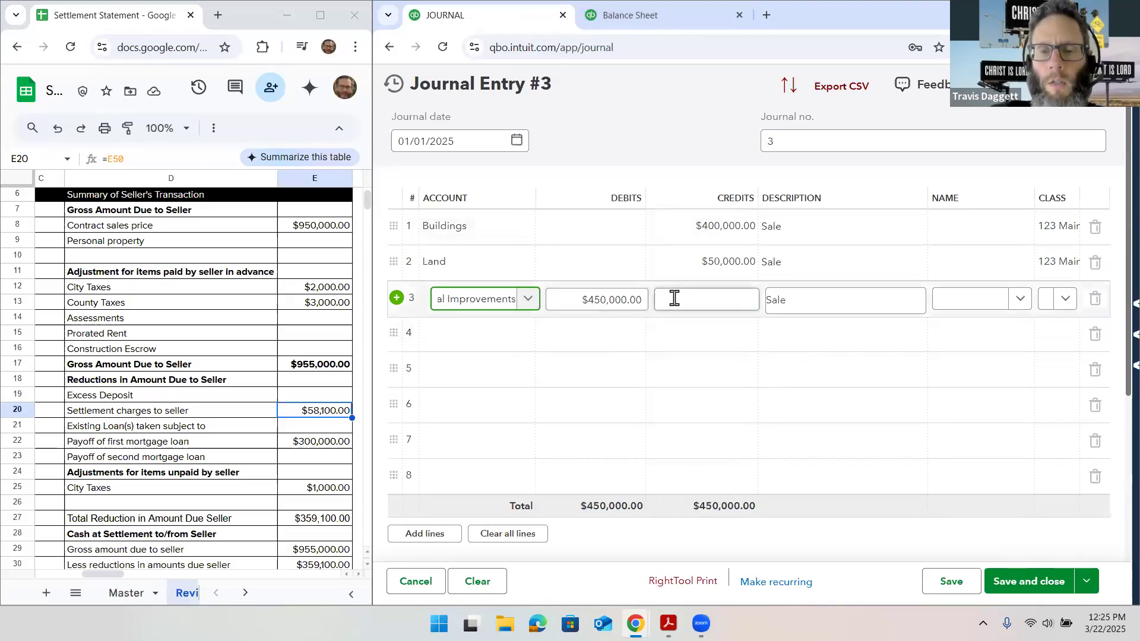
{"action": "type", "text": "10,000"}
{"action": "left_click", "coordinate": [1064, 299]}
{"action": "left_click", "coordinate": [1065, 354]}
Consult the balance sheet, choose the Accumulated Depreciation account under Buildings for line 4 and enter a $50,000.00 debit
{"action": "left_click", "coordinate": [493, 335]}
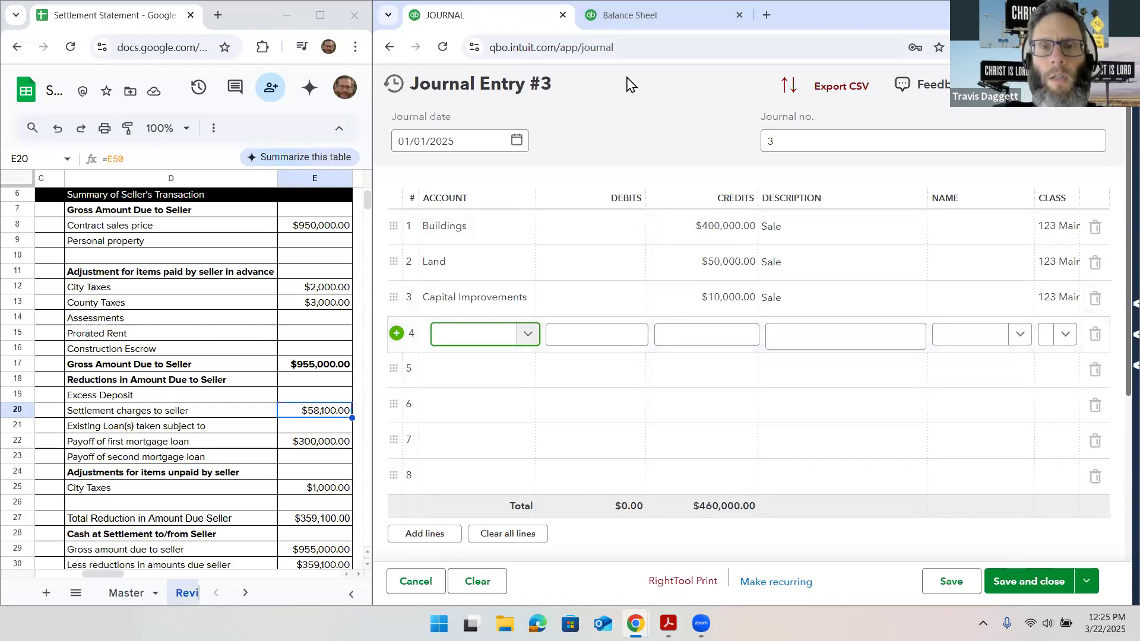
{"action": "left_click", "coordinate": [642, 21]}
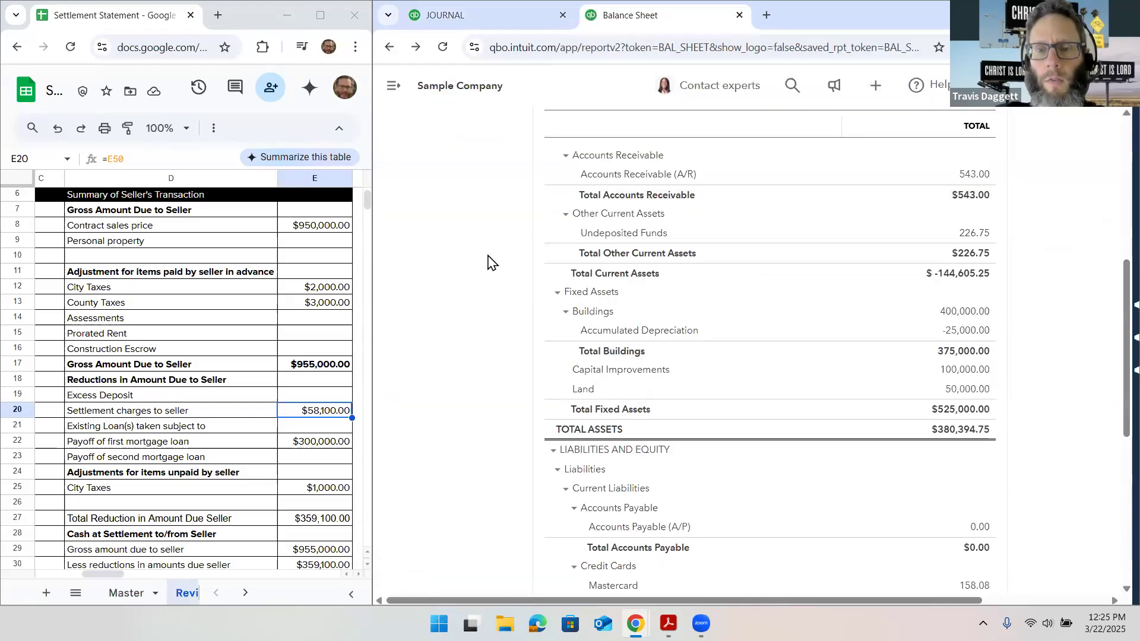
{"action": "scroll", "coordinate": [488, 261], "scroll_direction": "down", "scroll_amount": 1}
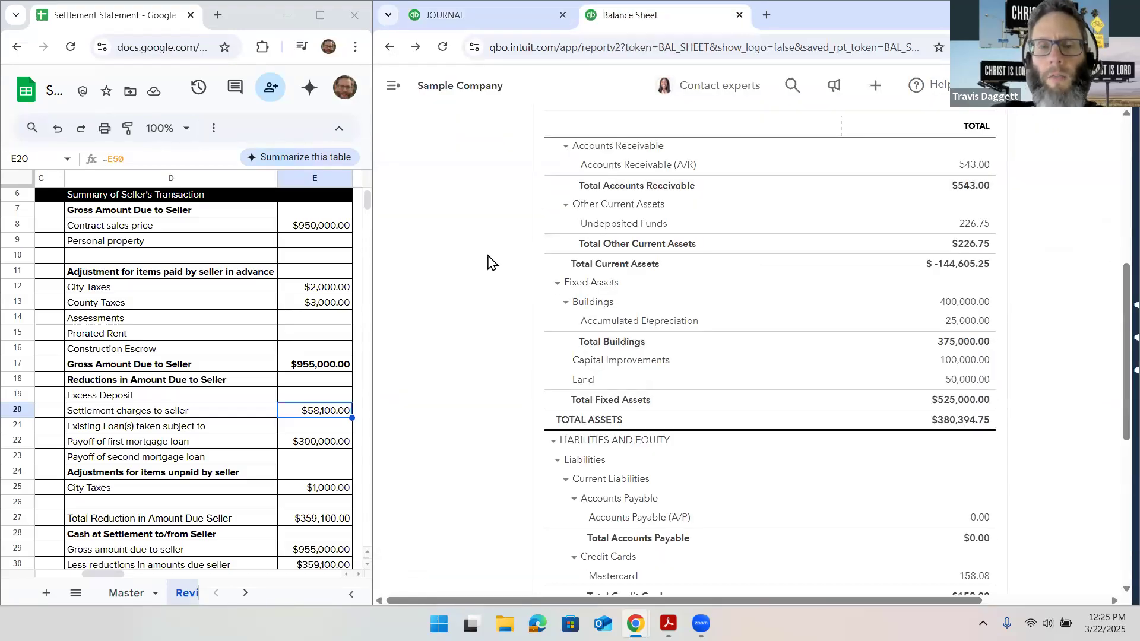
{"action": "left_click", "coordinate": [514, 15]}
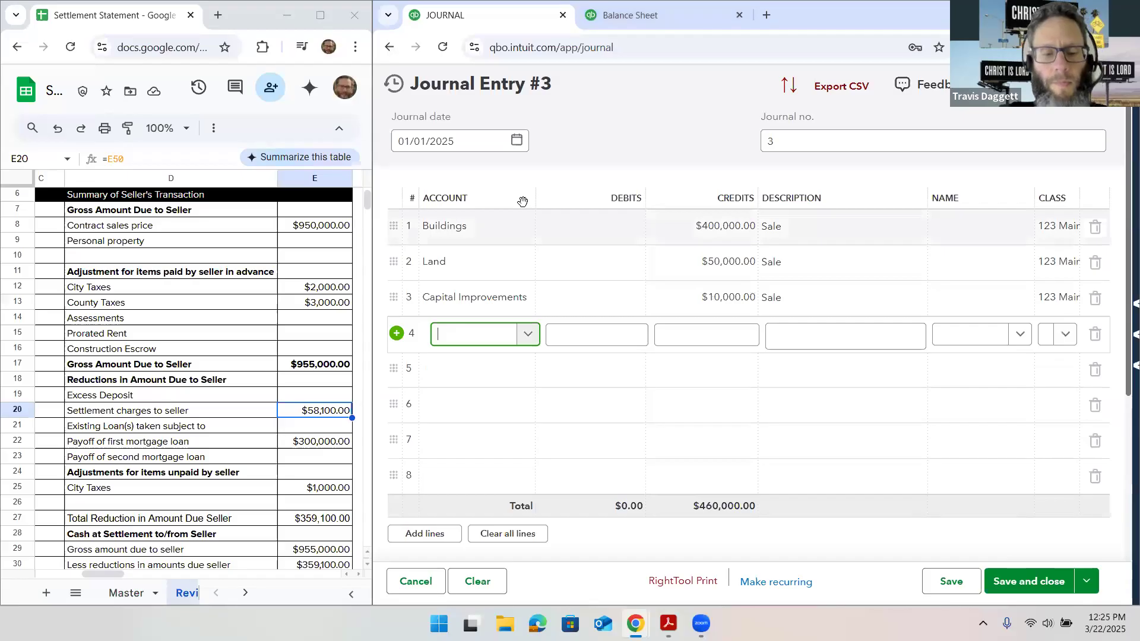
{"action": "type", "text": "depre"}
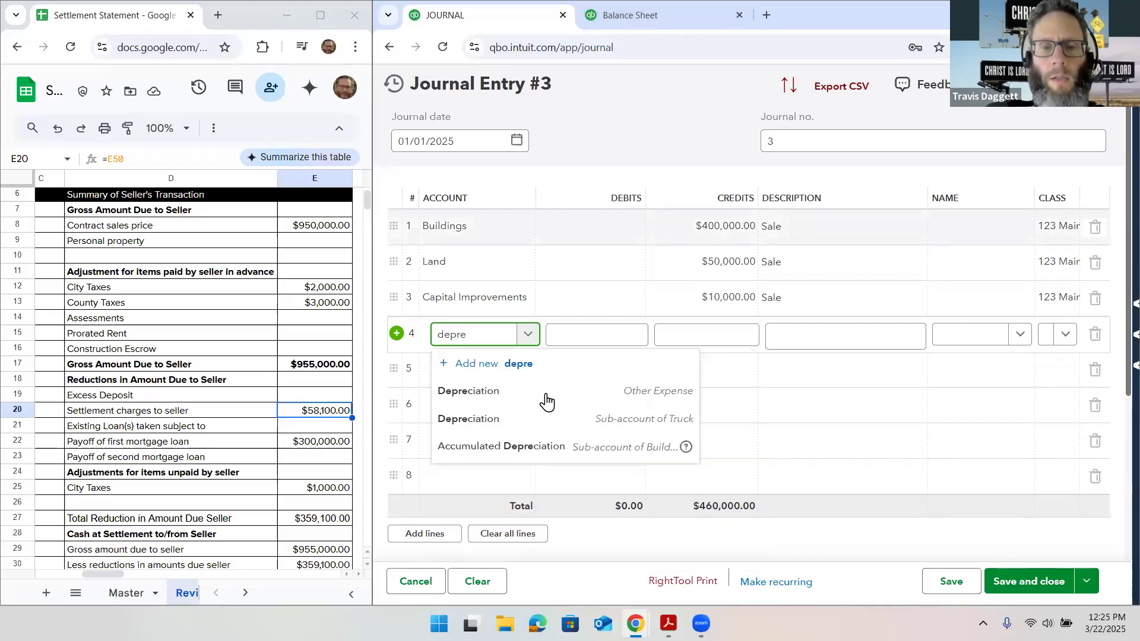
{"action": "left_click", "coordinate": [563, 442]}
{"action": "left_click", "coordinate": [568, 338]}
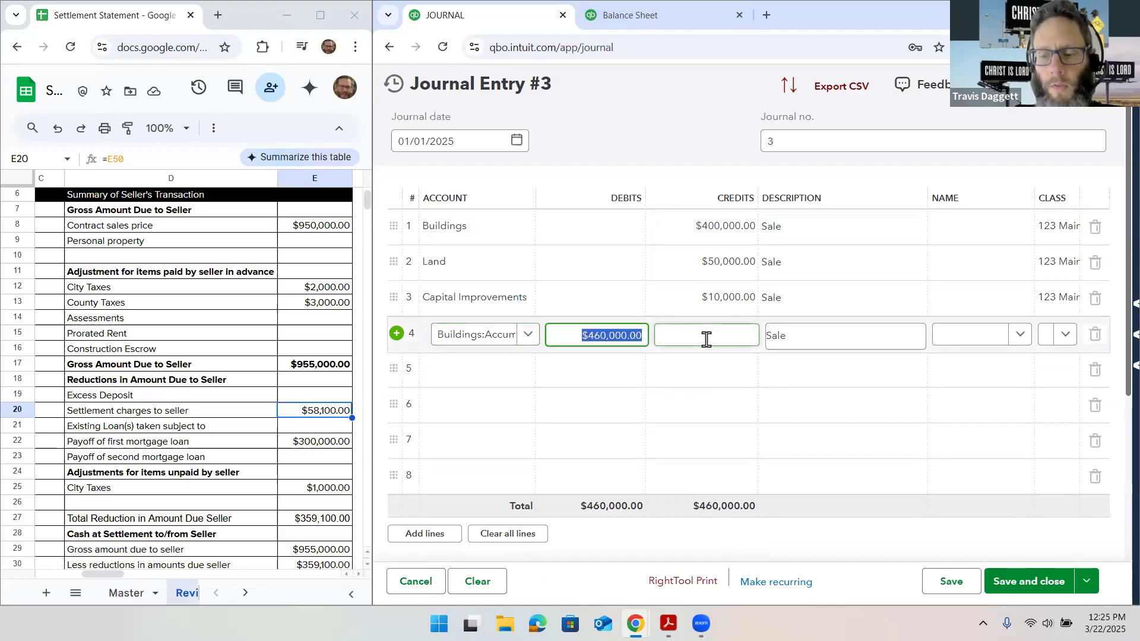
{"action": "type", "text": "50000"}
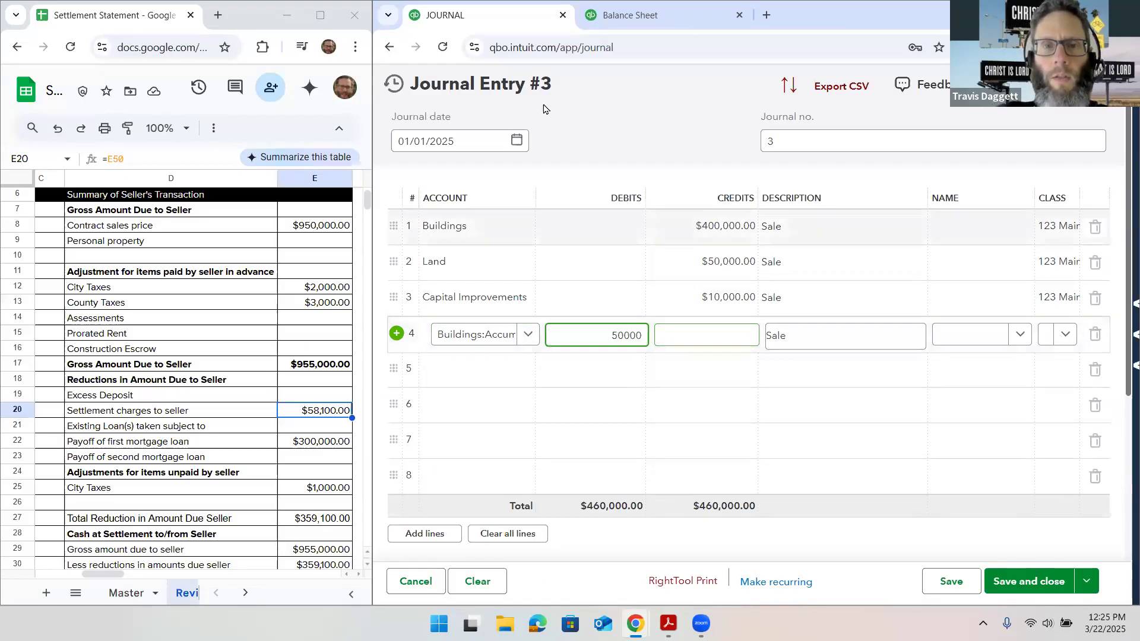
Recheck the balance sheet, change the Accumulated Depreciation amount to a $50,000.00 credit and assign the line the existing property class
{"action": "left_click", "coordinate": [637, 21]}
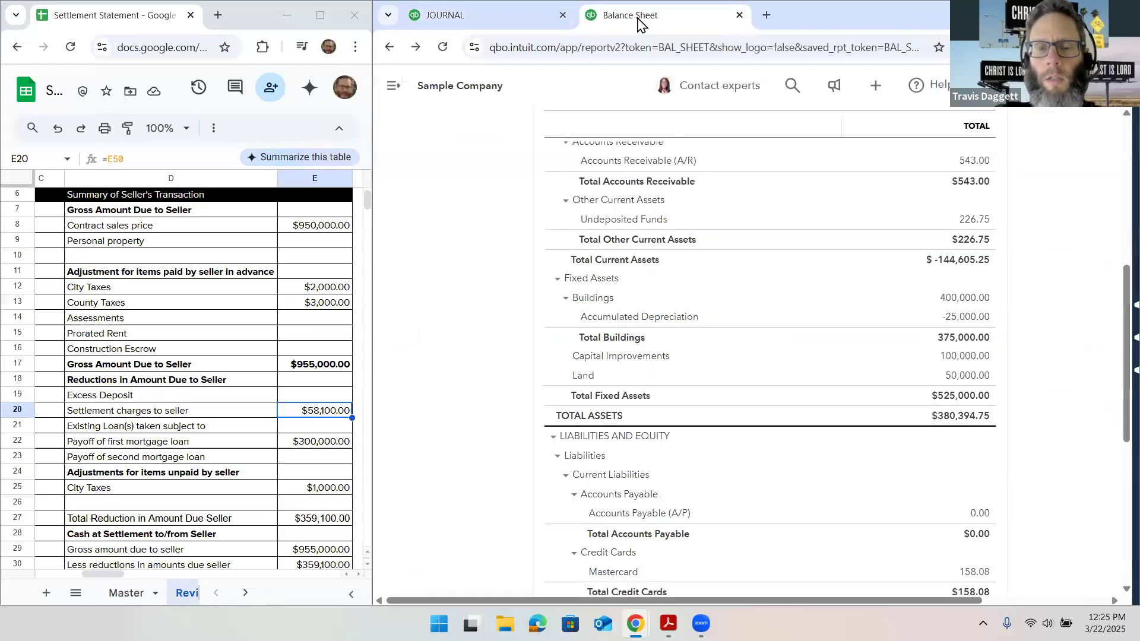
{"action": "left_click", "coordinate": [493, 19]}
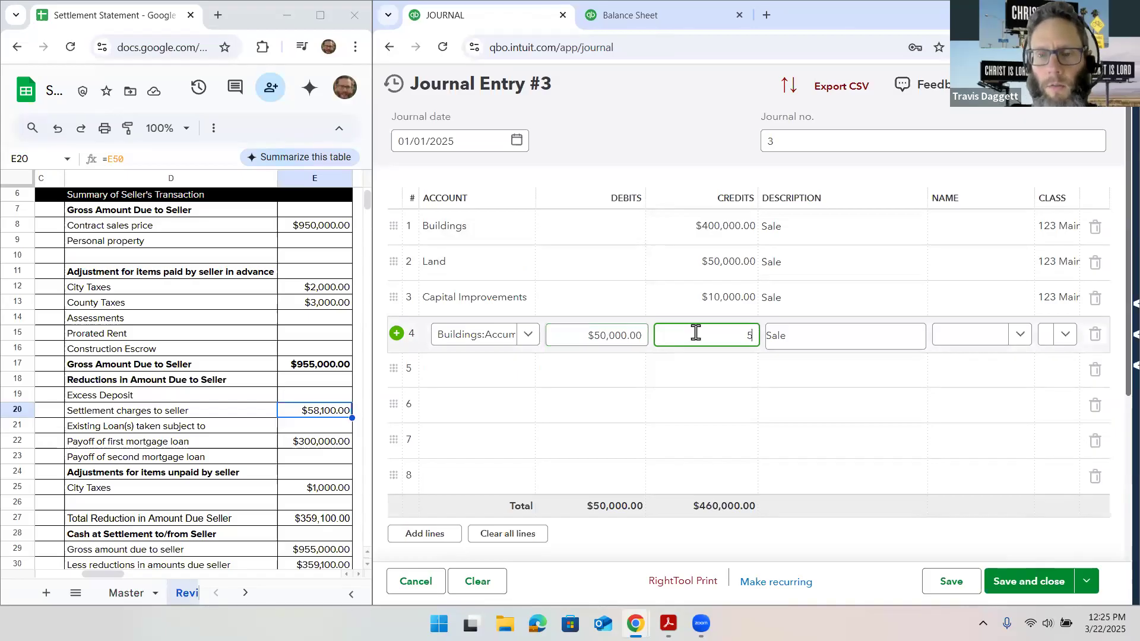
{"action": "left_click", "coordinate": [735, 369]}
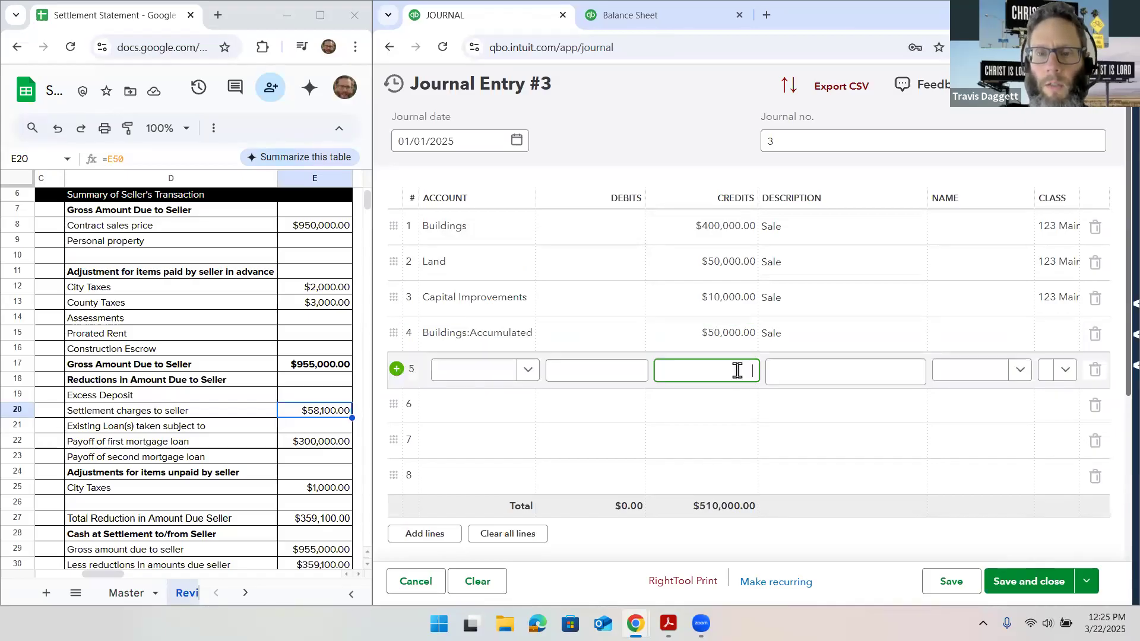
{"action": "left_click", "coordinate": [1069, 328]}
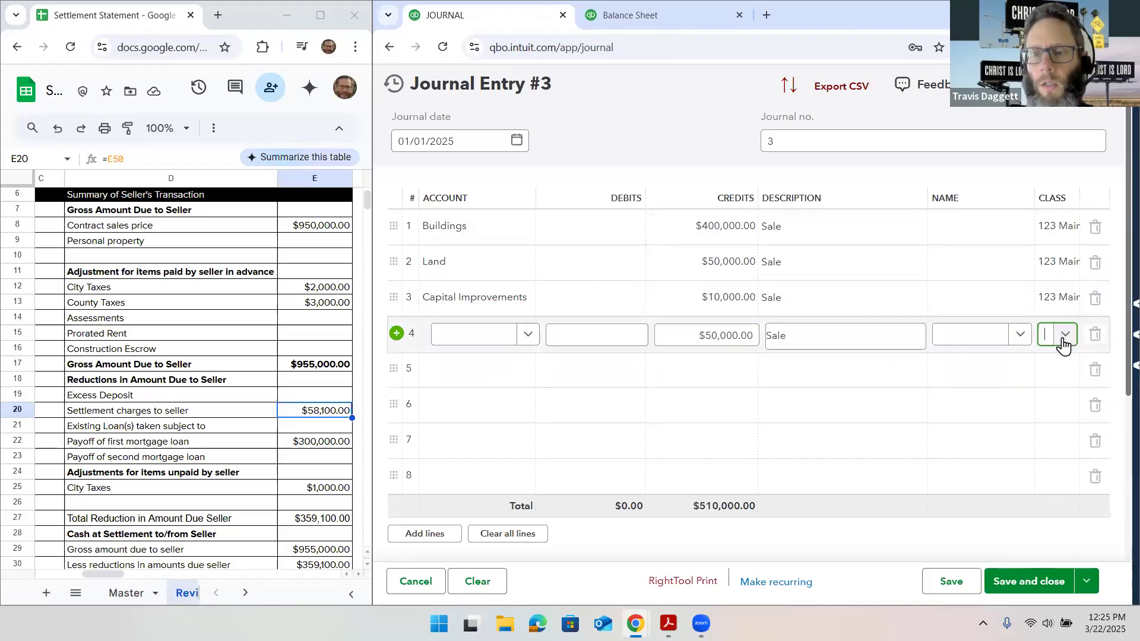
{"action": "left_click", "coordinate": [1065, 387]}
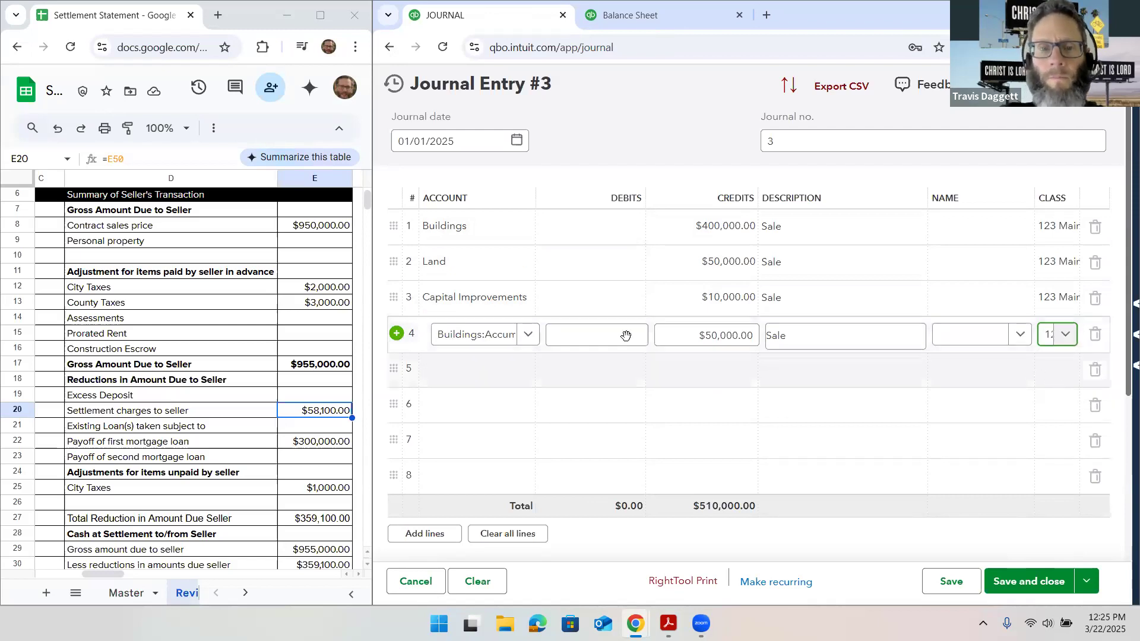
Balance the entry with a $510,000.00 debit to Opening Balance Equity on line 5 and save it
{"action": "left_click", "coordinate": [472, 371]}
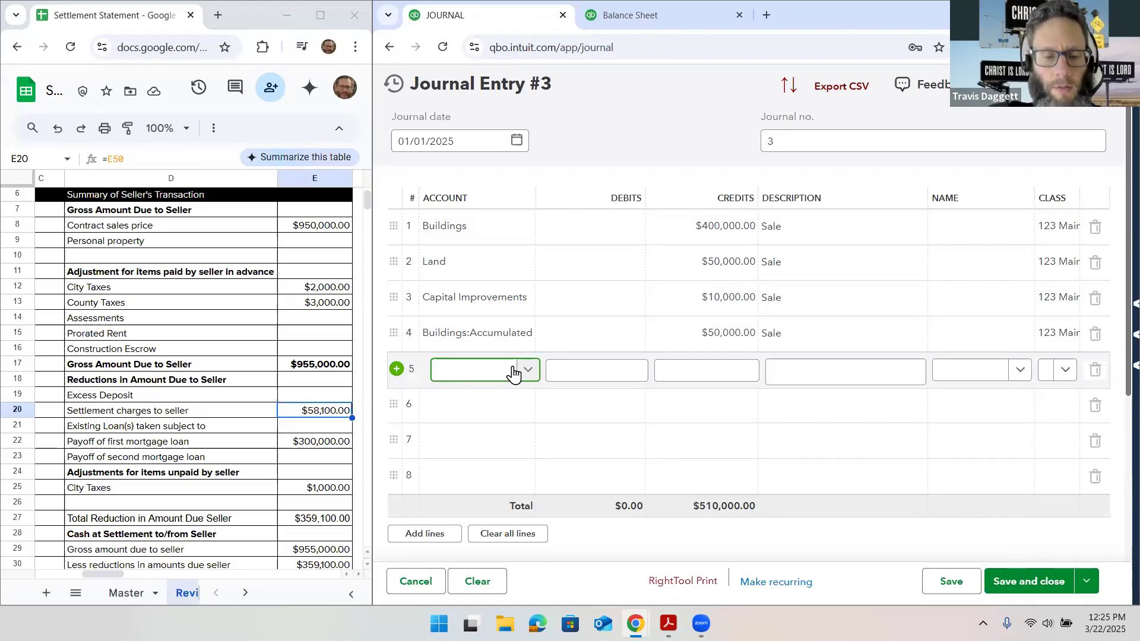
{"action": "type", "text": "oben"}
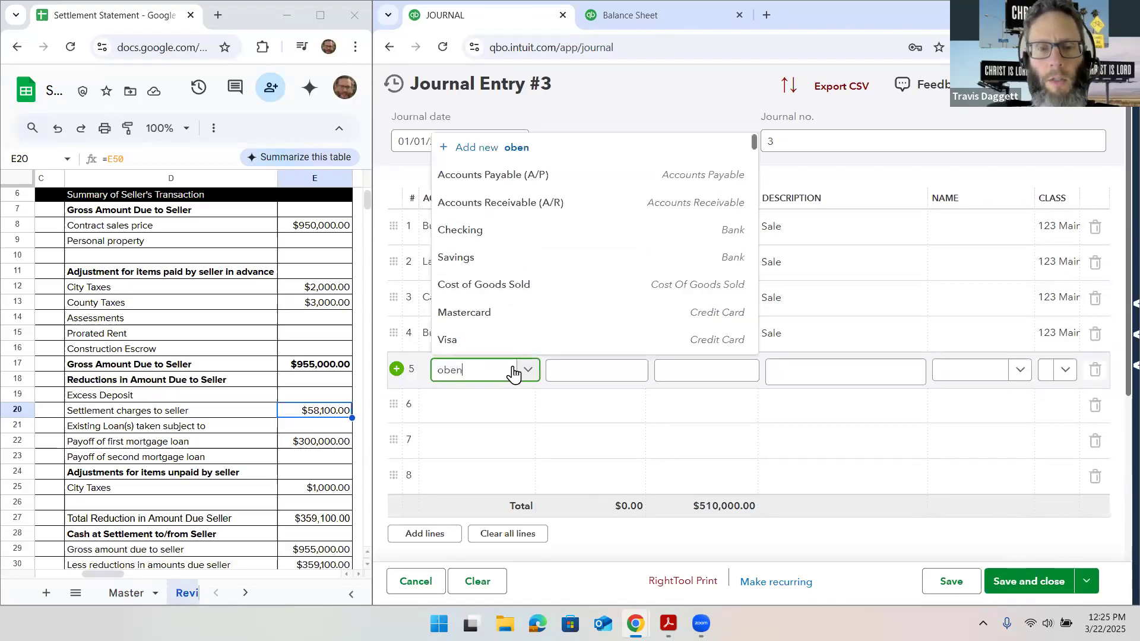
{"action": "key", "text": "BackSpace"}
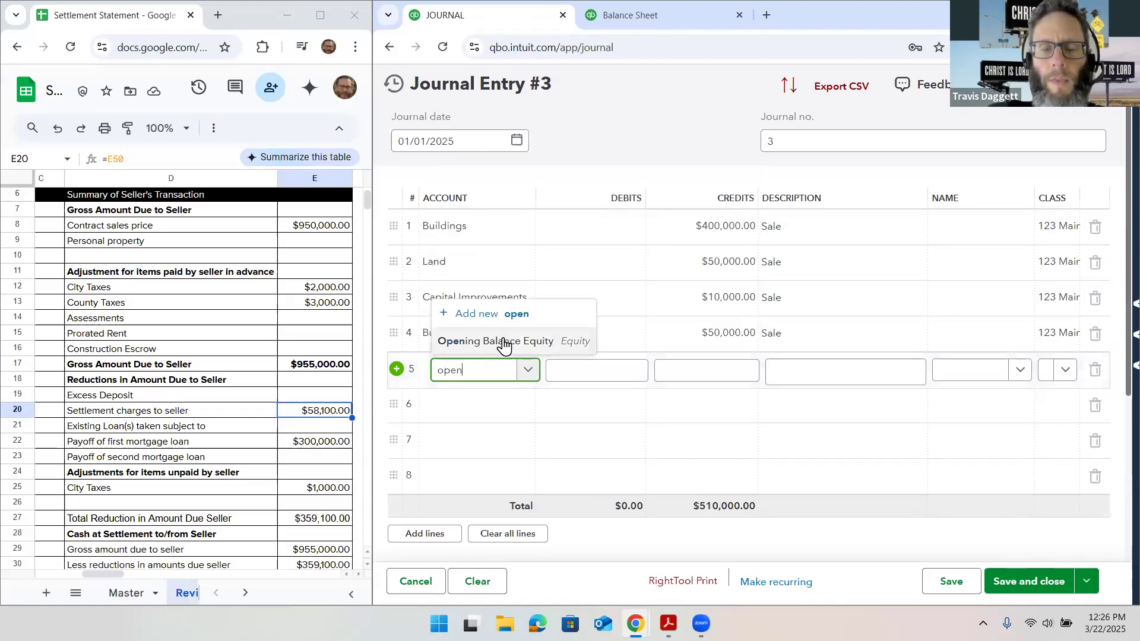
{"action": "left_click", "coordinate": [506, 340]}
{"action": "left_click", "coordinate": [951, 581]}
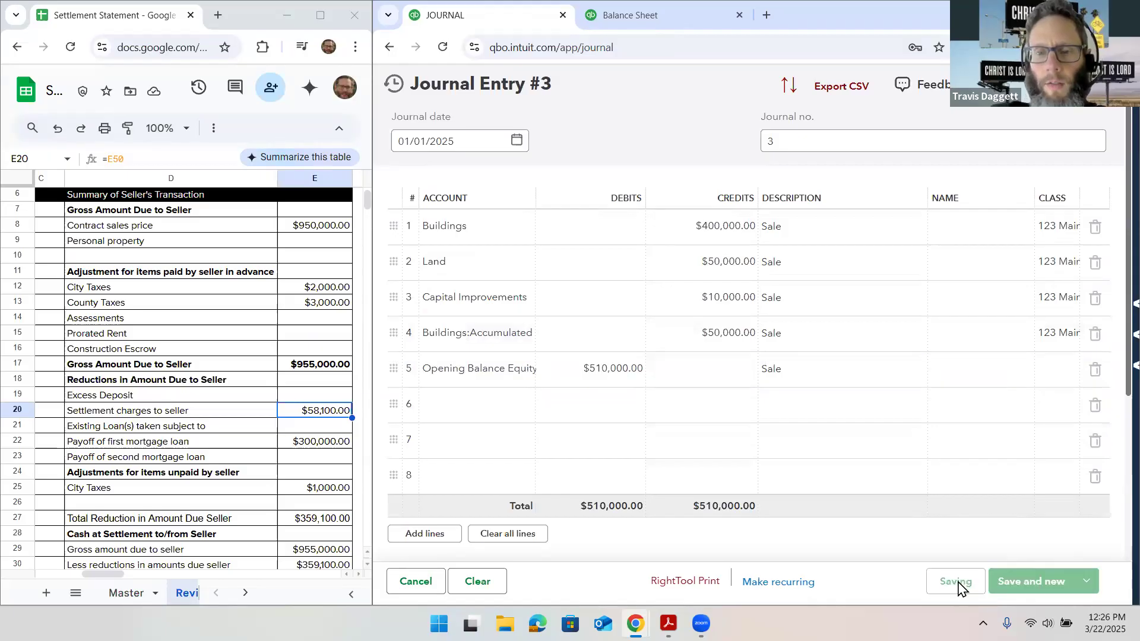
Set the balance sheet report period from 12/31/2024 to 01/01/2025 and display its columns by Days
{"action": "left_click", "coordinate": [618, 13]}
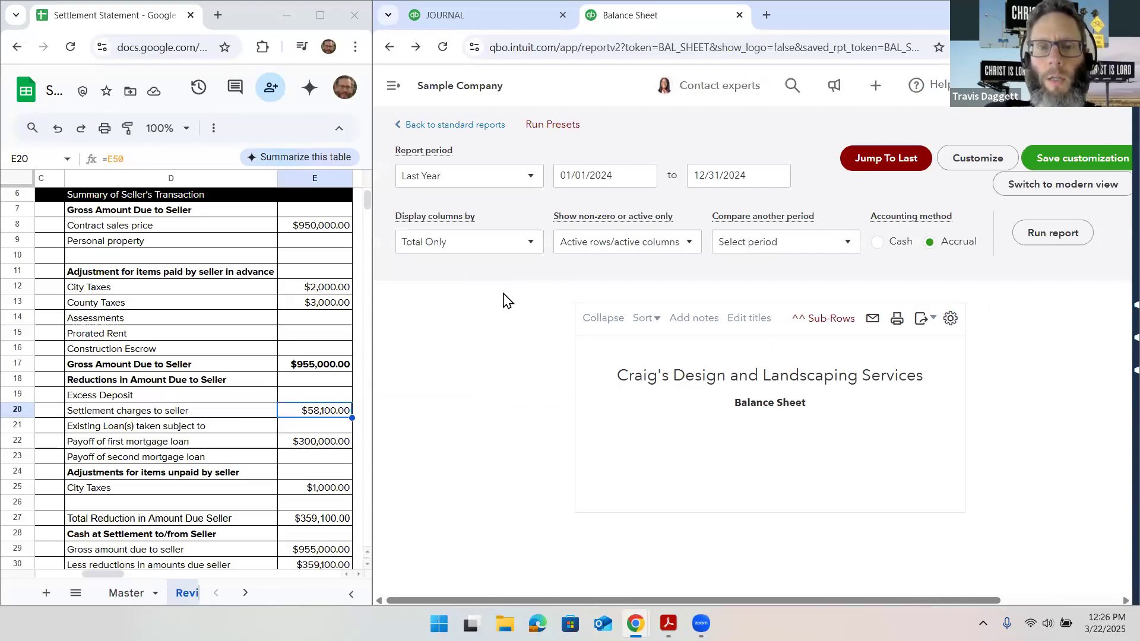
{"action": "left_click", "coordinate": [735, 201]}
{"action": "left_click", "coordinate": [498, 209]}
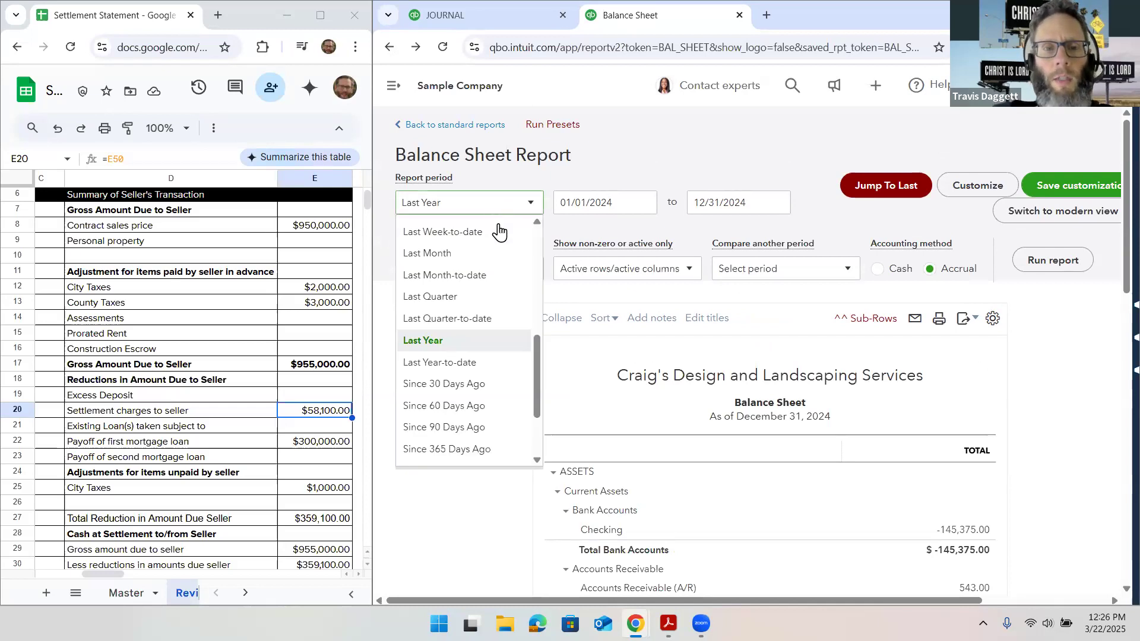
{"action": "left_click", "coordinate": [600, 197]}
{"action": "triple_click", "coordinate": [600, 197]}
{"action": "type", "text": "1"}
{"action": "type", "text": "2/31/2024"}
{"action": "triple_click", "coordinate": [720, 197]}
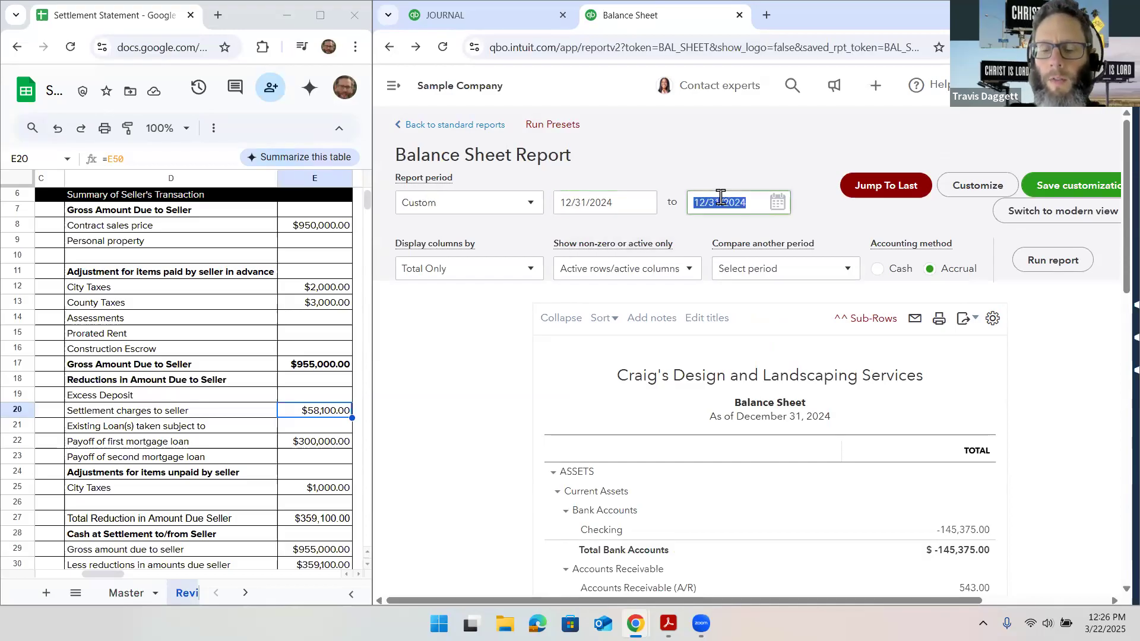
{"action": "type", "text": "0"}
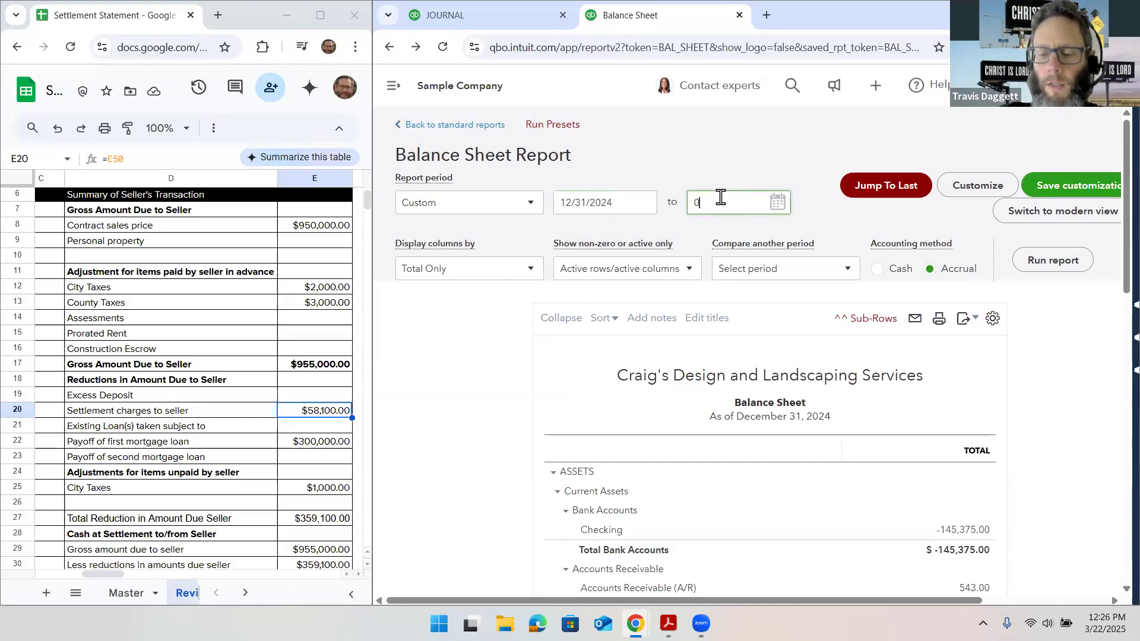
{"action": "type", "text": "10125"}
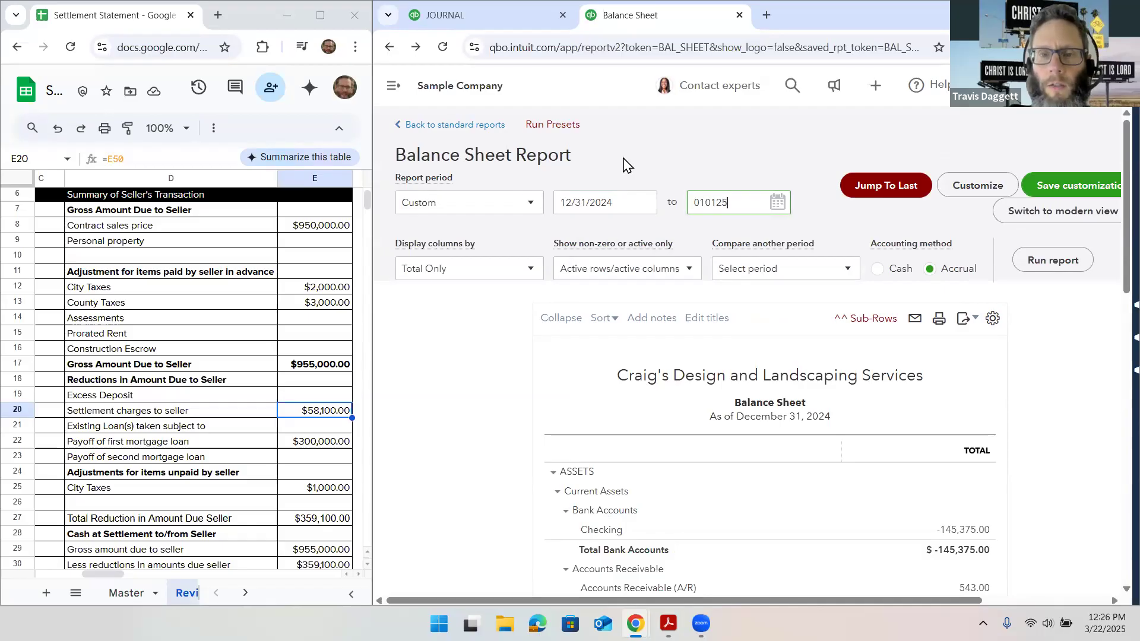
{"action": "left_click", "coordinate": [533, 266]}
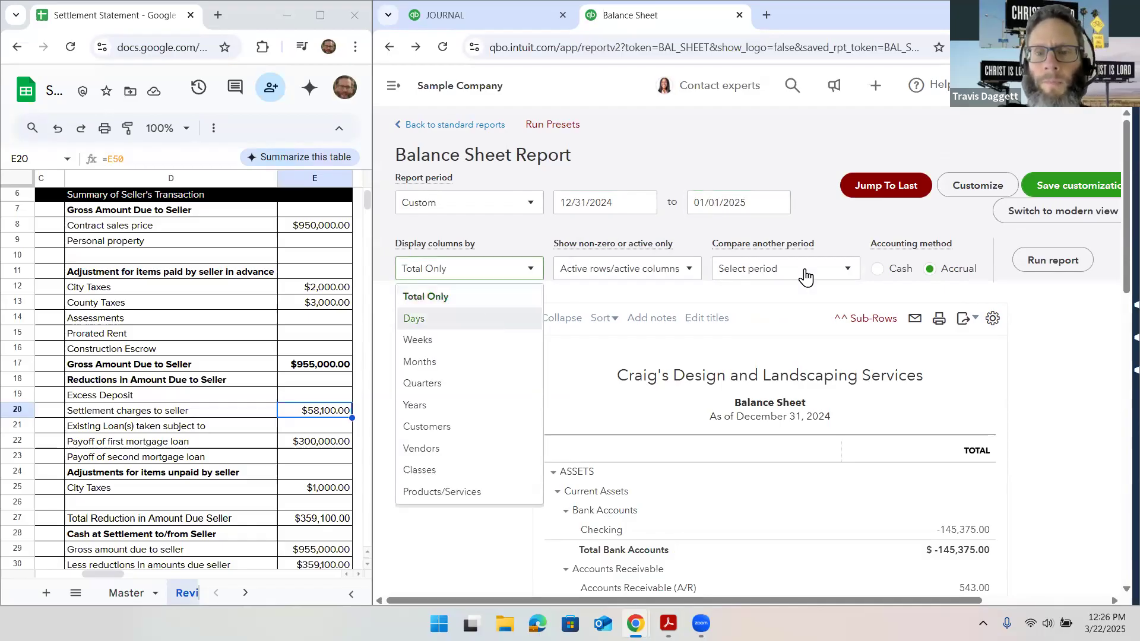
{"action": "key", "text": "Return"}
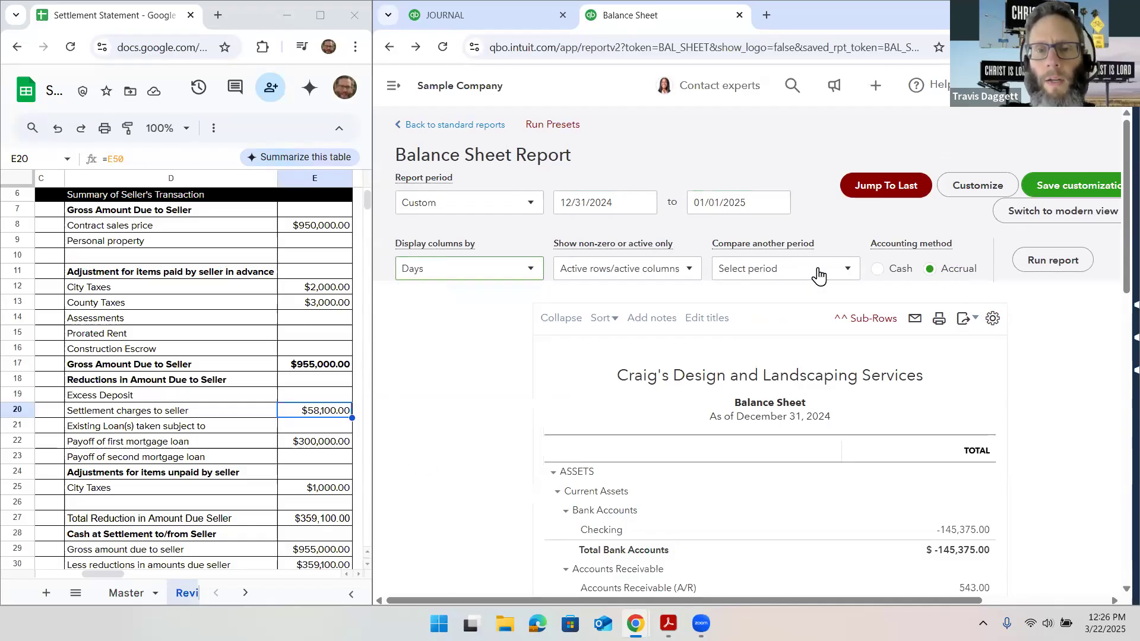
Run the balance sheet with the chosen settings and compare the fixed asset balances between 12/31/2024 and 01/01/2025
{"action": "left_click", "coordinate": [1053, 258]}
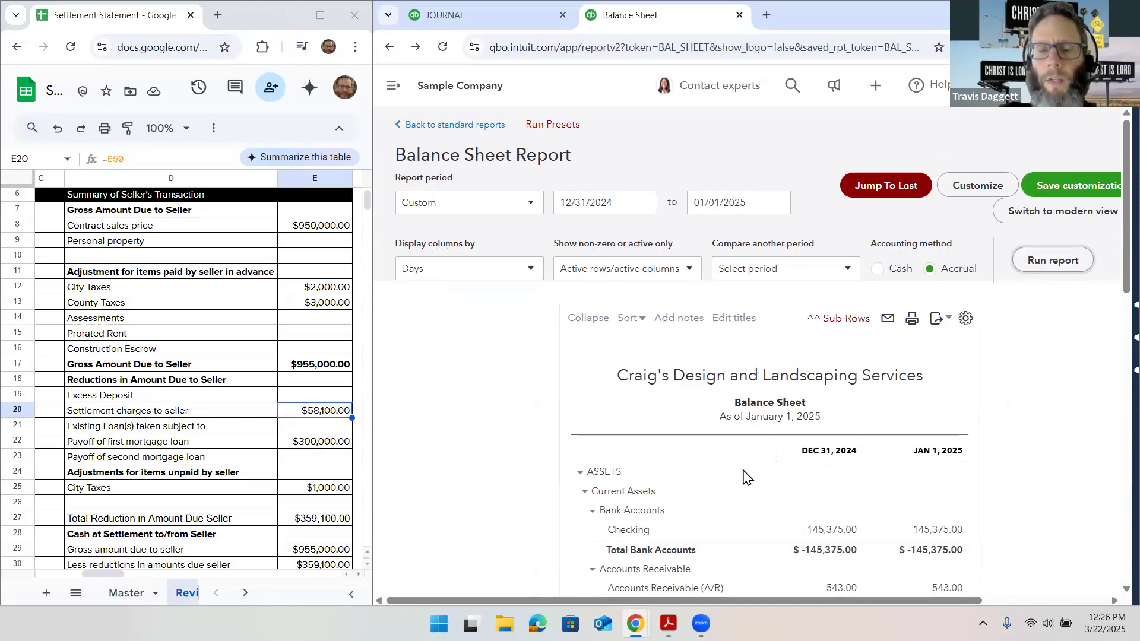
{"action": "scroll", "coordinate": [747, 477], "scroll_direction": "down", "scroll_amount": 7}
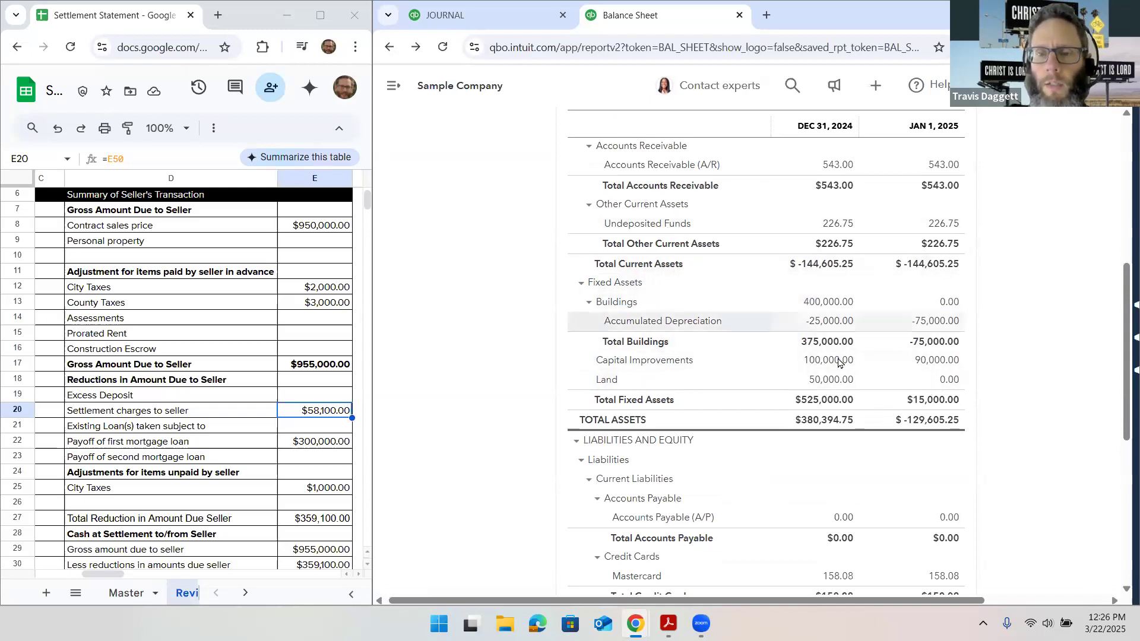
In the journal entry, set the Capital Improvements credit to $100,000.00 and change Accumulated Depreciation on line 4 to a $25,000.00 debit
{"action": "left_click", "coordinate": [487, 19]}
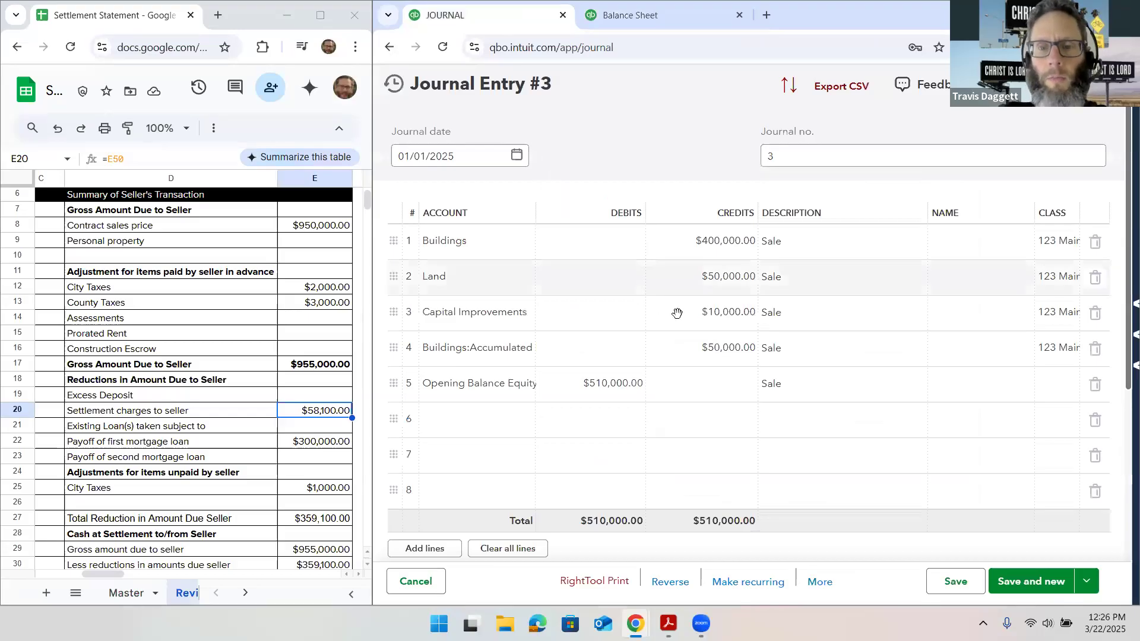
{"action": "left_click", "coordinate": [680, 315]}
{"action": "type", "text": "100"}
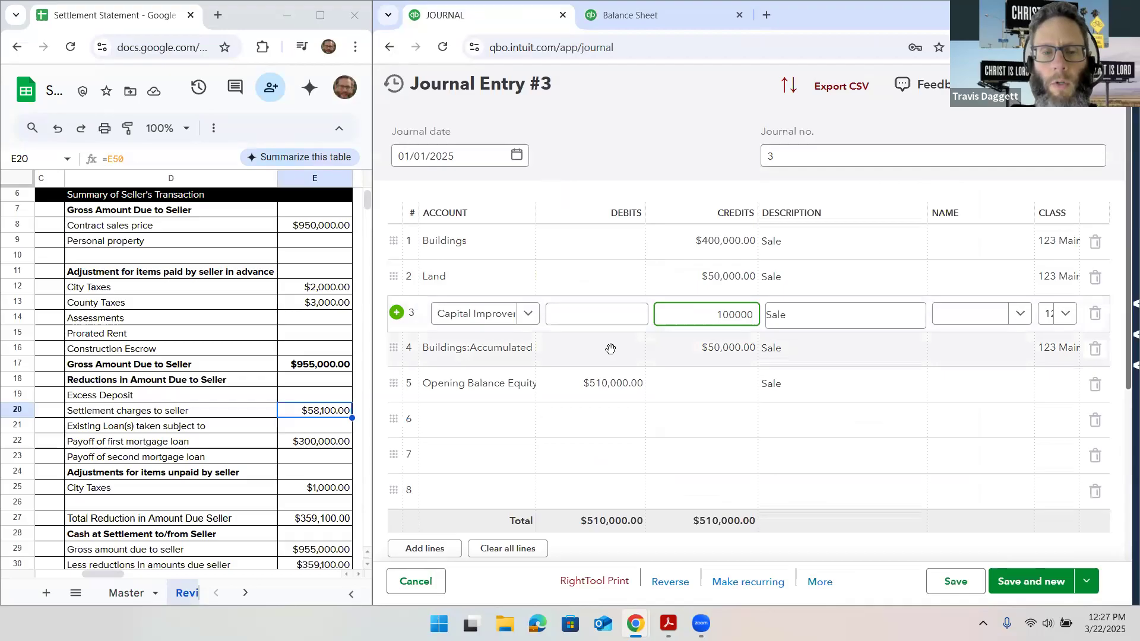
{"action": "left_click", "coordinate": [642, 21]}
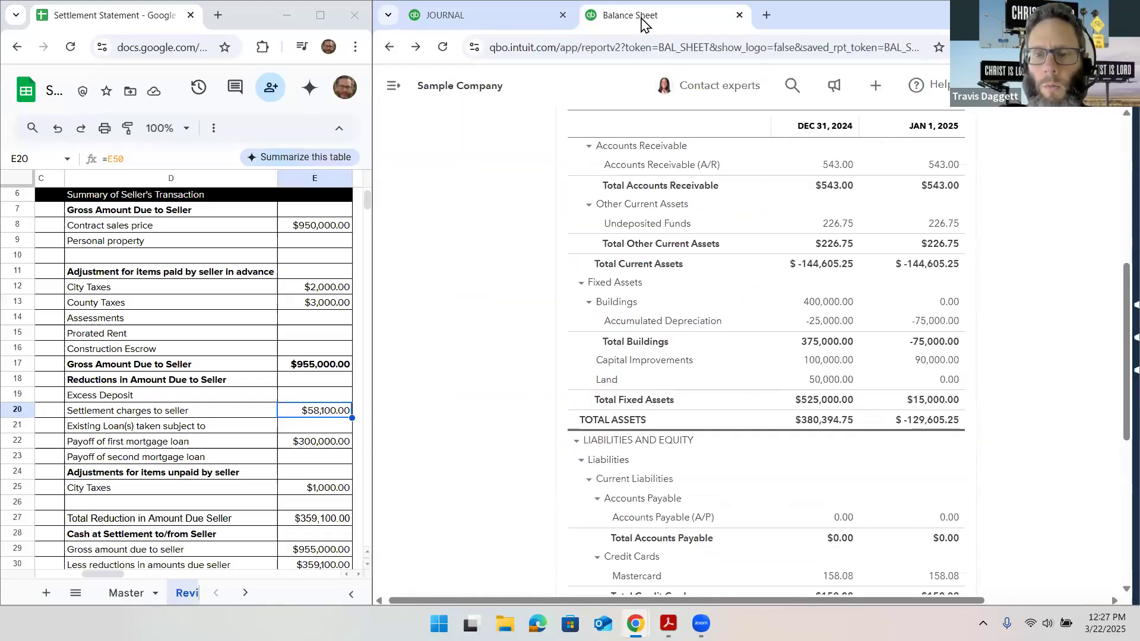
{"action": "left_click", "coordinate": [483, 20]}
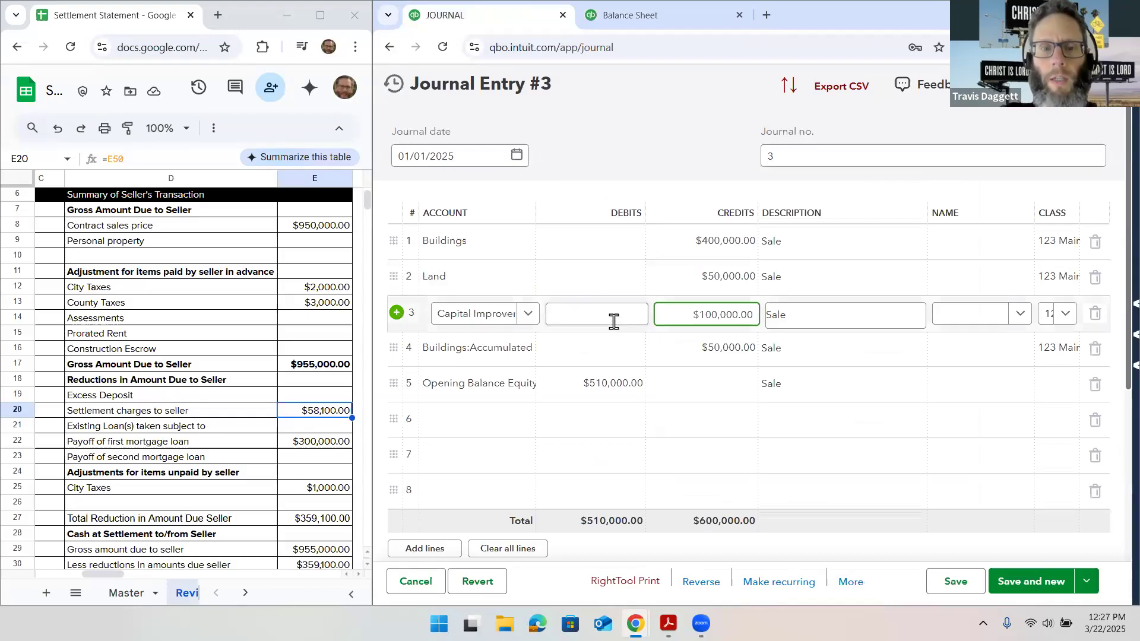
{"action": "left_click", "coordinate": [588, 354]}
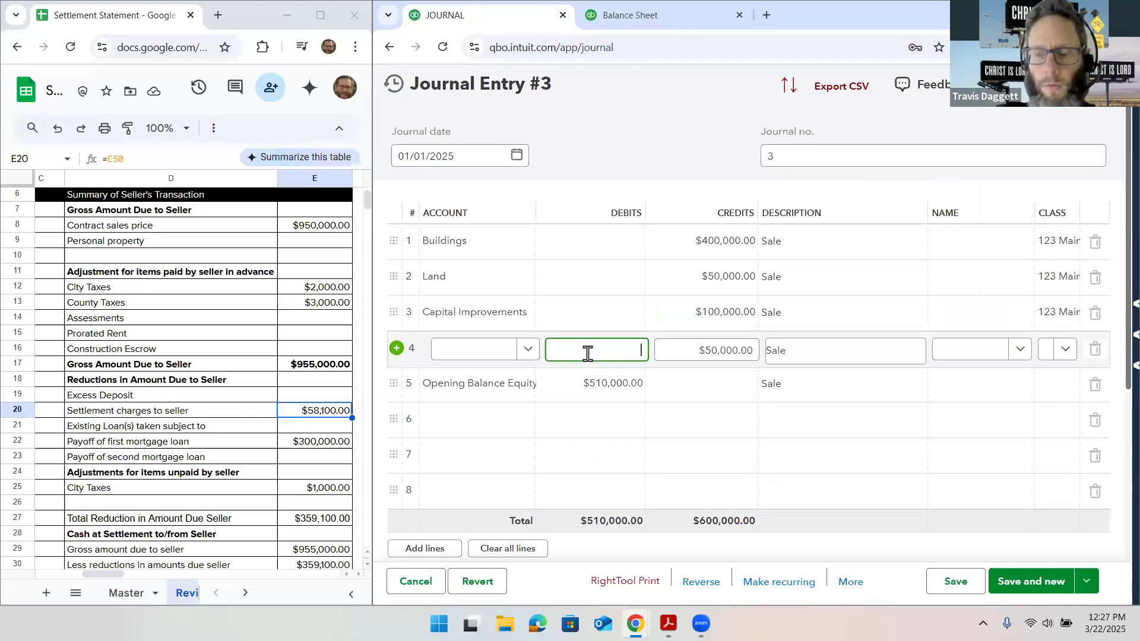
{"action": "key", "text": "Tab"}
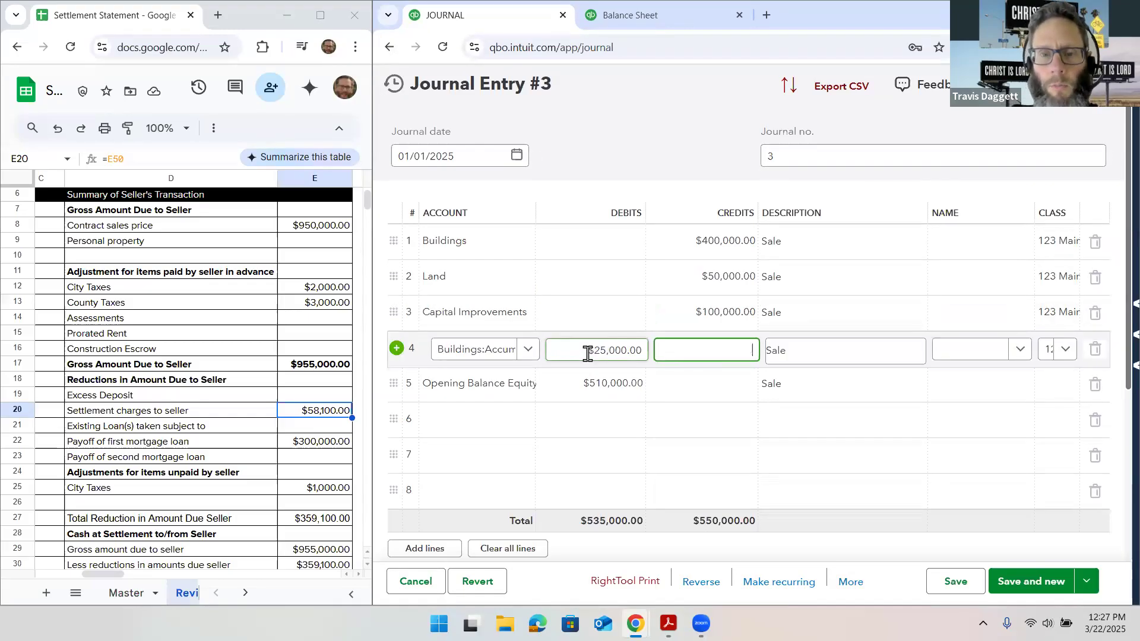
Clear line 5, re-enter it as a $525,000.00 debit to Opening Balance Equity and save the journal entry
{"action": "left_click", "coordinate": [1095, 385]}
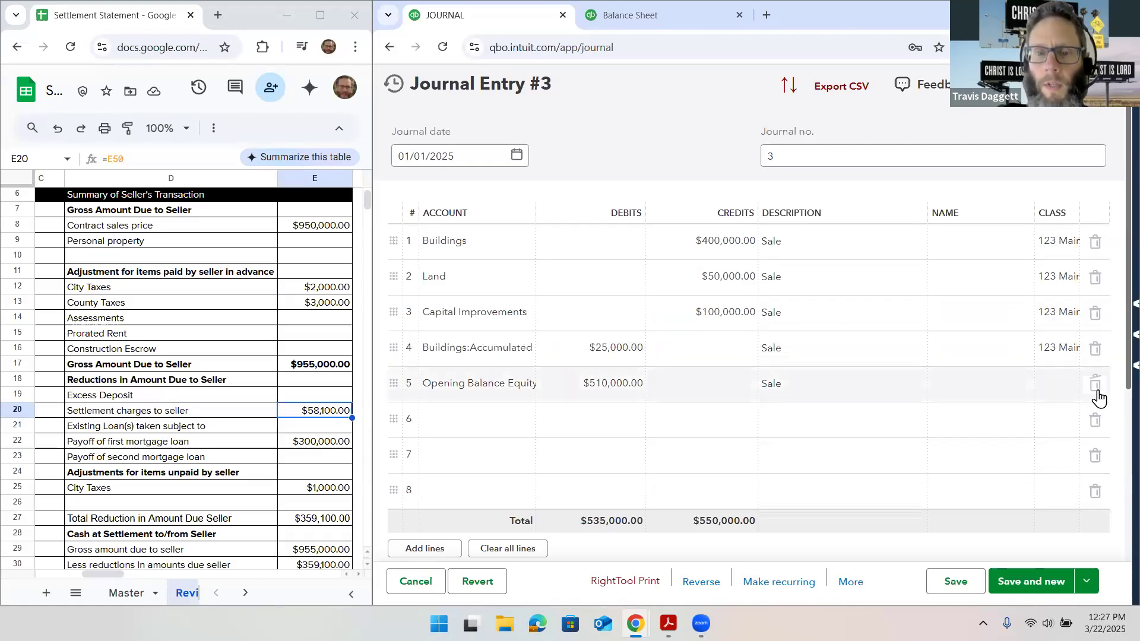
{"action": "left_click", "coordinate": [501, 385]}
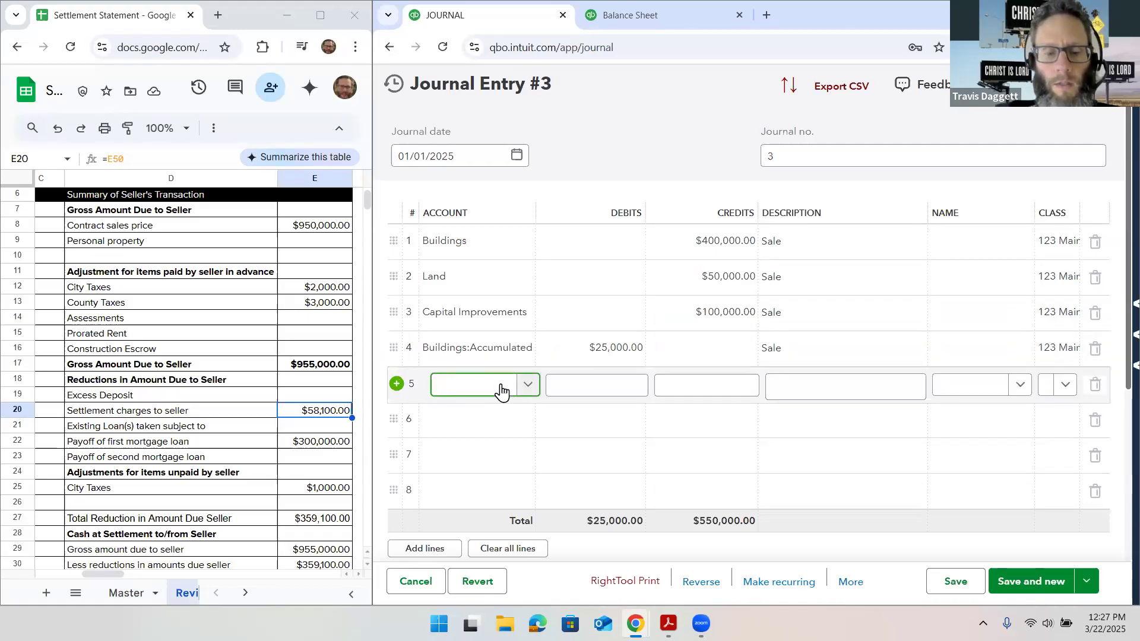
{"action": "type", "text": "ope"}
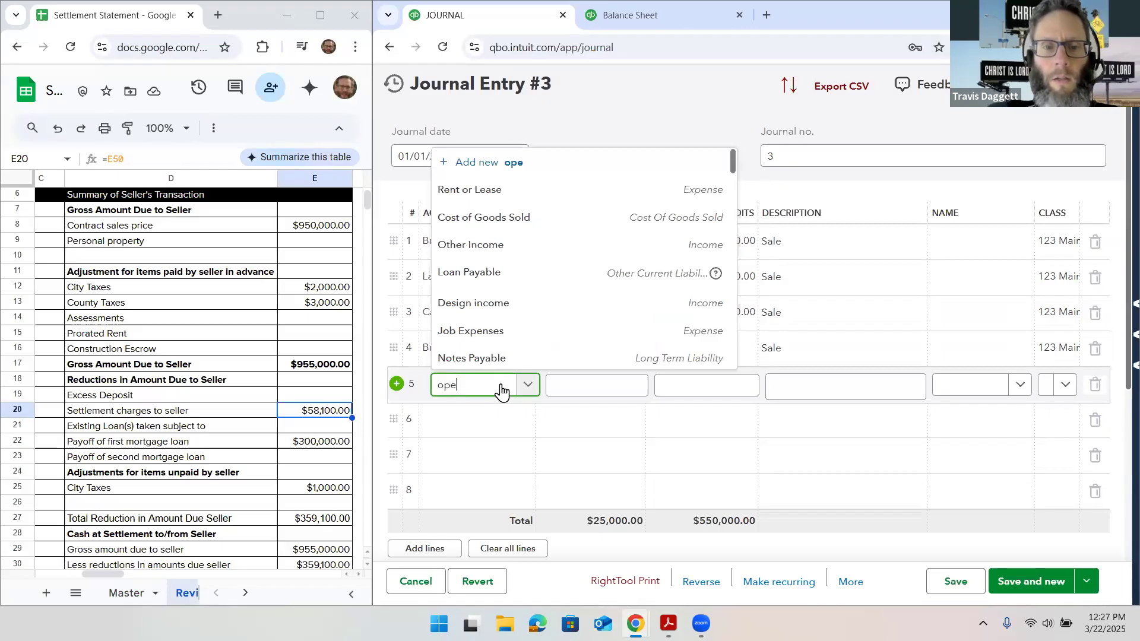
{"action": "type", "text": "ning"}
{"action": "left_click", "coordinate": [517, 355]}
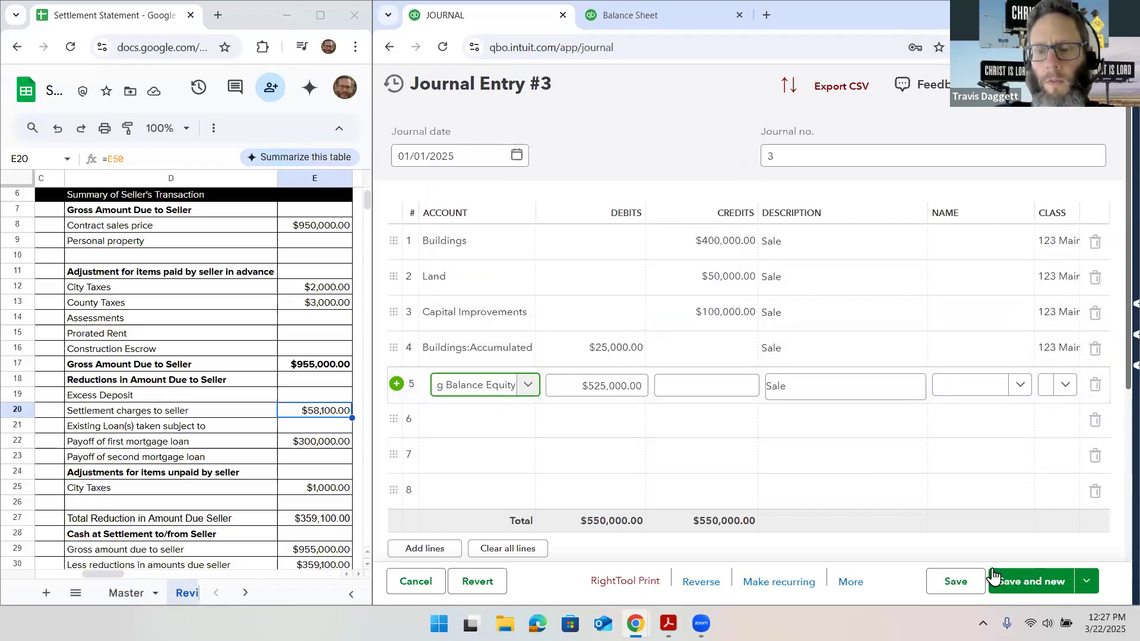
{"action": "left_click", "coordinate": [967, 590]}
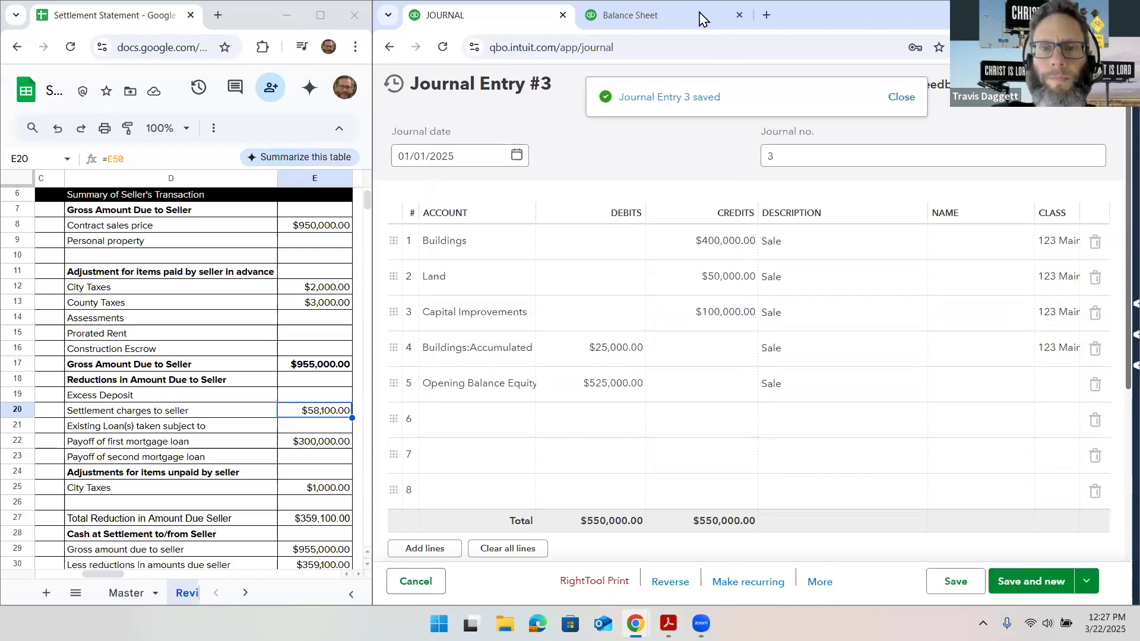
Review the refreshed balance sheet, comparing the fixed assets, liabilities and equity on both dates
{"action": "left_click", "coordinate": [702, 18]}
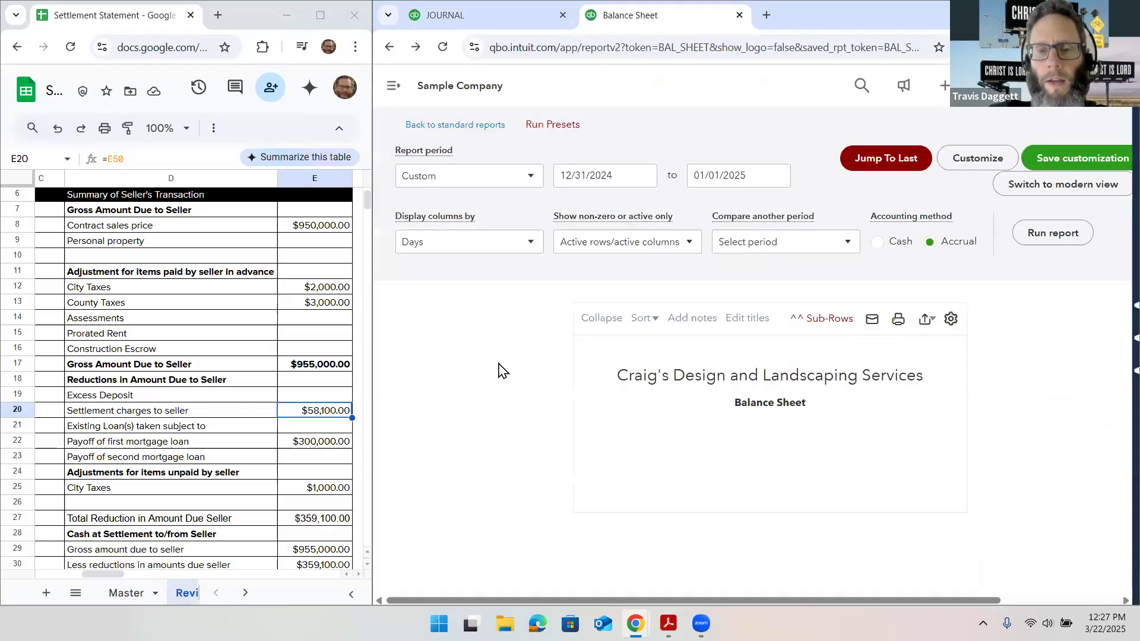
{"action": "scroll", "coordinate": [498, 371], "scroll_direction": "down", "scroll_amount": 10}
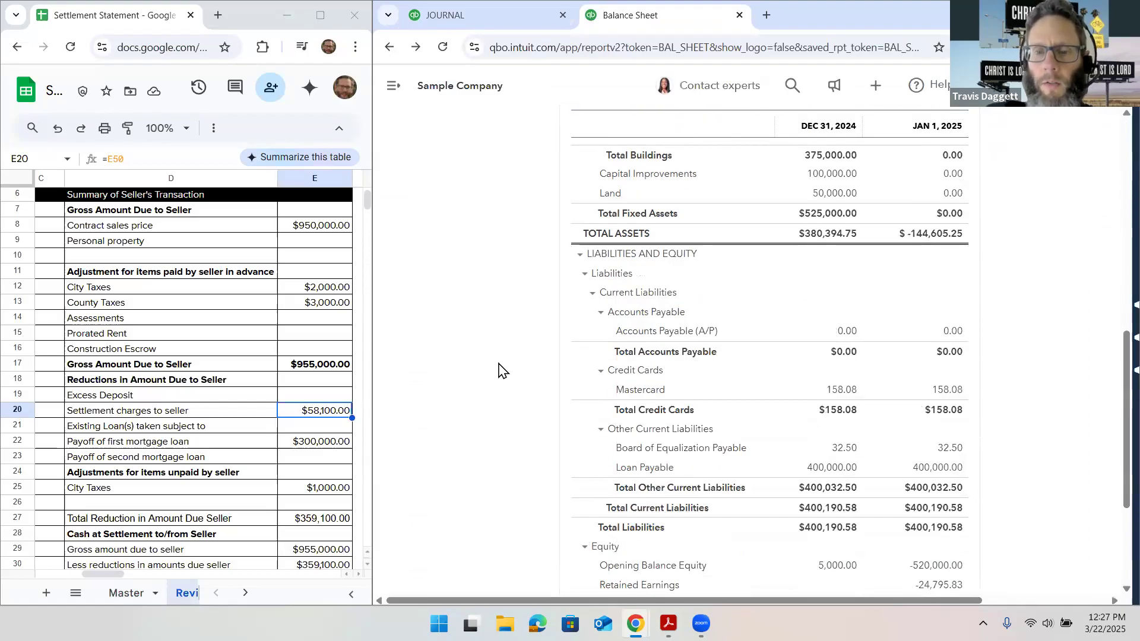
{"action": "scroll", "coordinate": [498, 371], "scroll_direction": "up", "scroll_amount": 5}
{"action": "scroll", "coordinate": [657, 331], "scroll_direction": "down", "scroll_amount": 2}
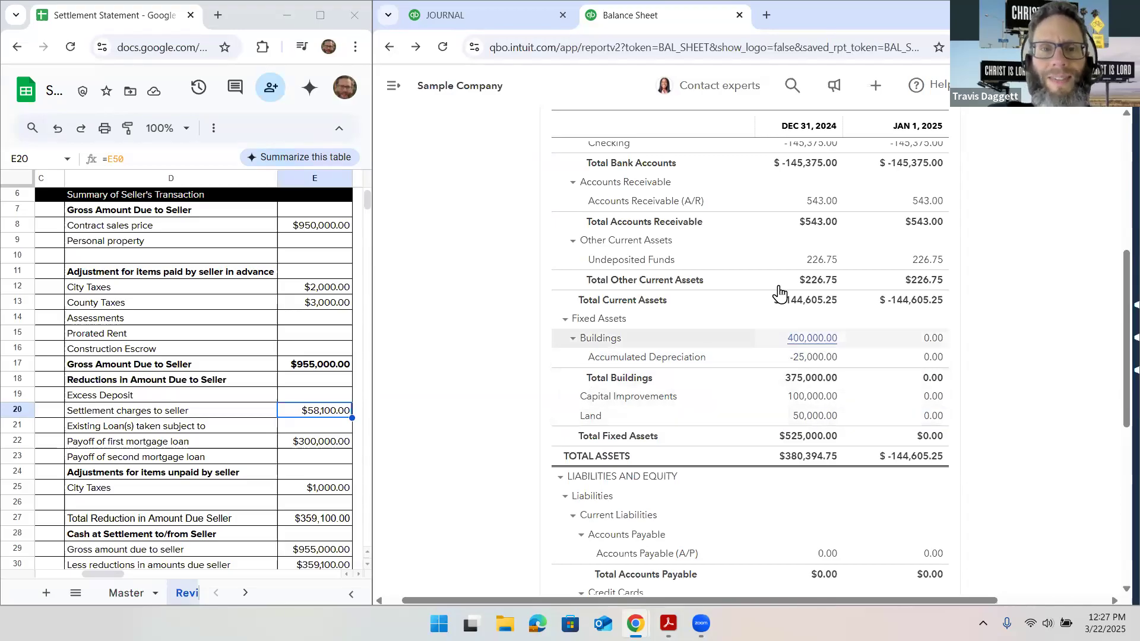
Return to the journal entry and delete the Opening Balance Equity line
{"action": "left_click", "coordinate": [466, 18]}
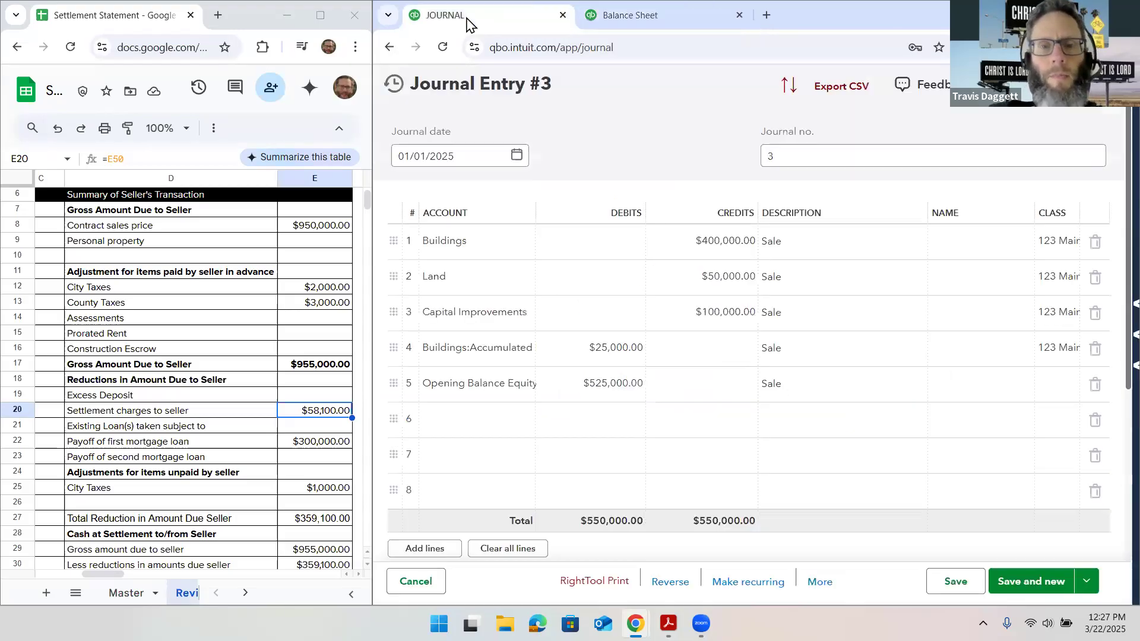
{"action": "scroll", "coordinate": [526, 279], "scroll_direction": "down", "scroll_amount": 1}
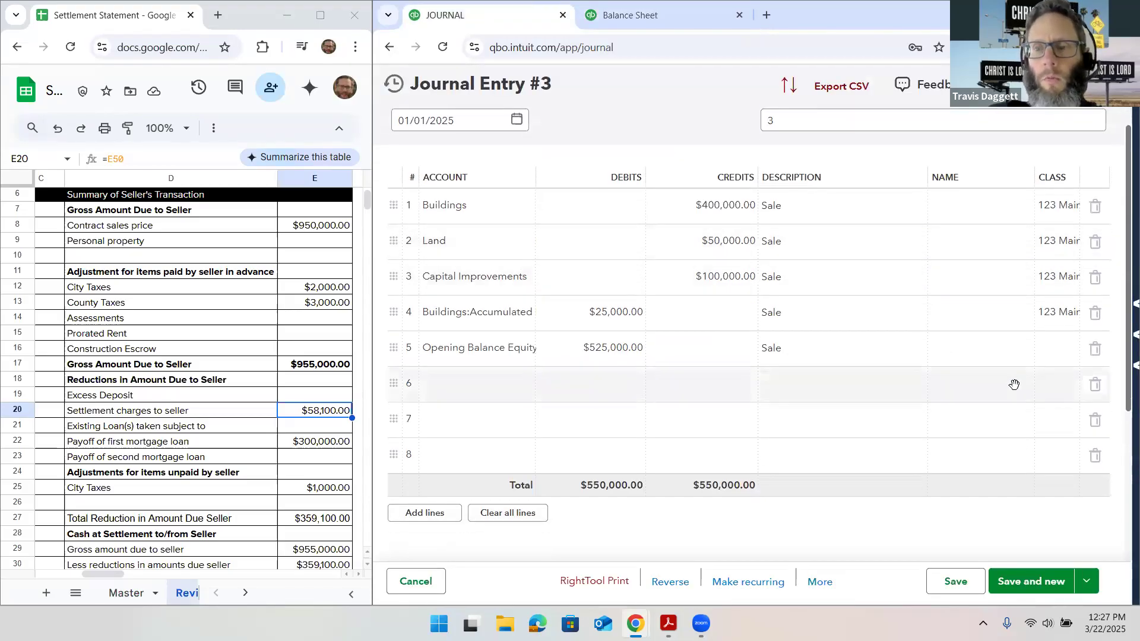
{"action": "left_click", "coordinate": [1096, 356]}
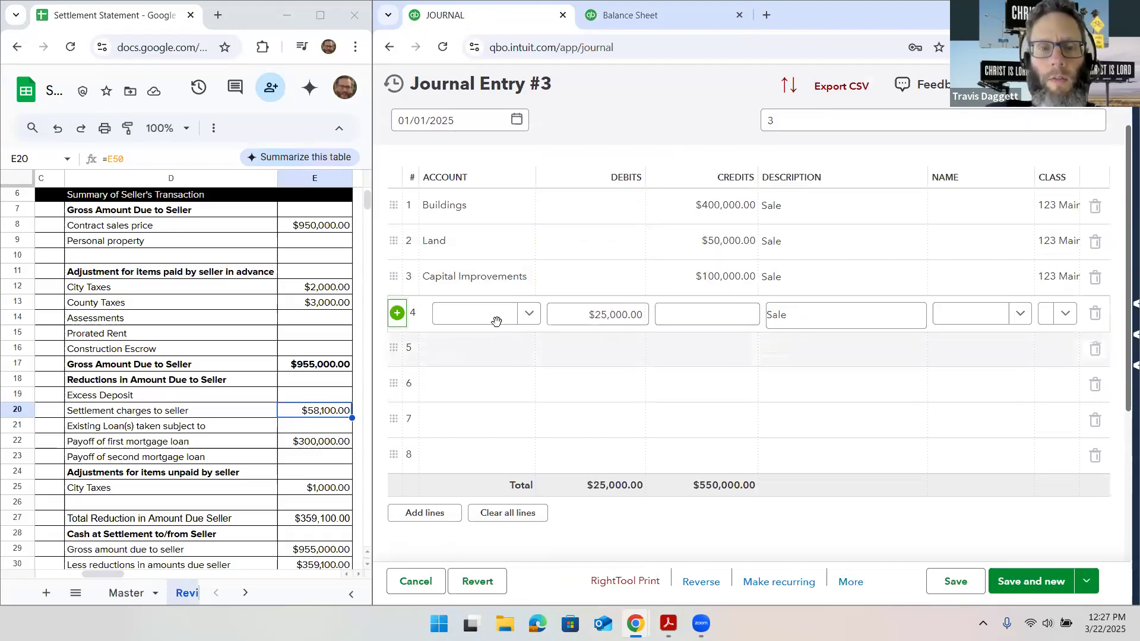
Start creating a new account named Property taxes for line 5 of the journal entry
{"action": "left_click", "coordinate": [500, 356]}
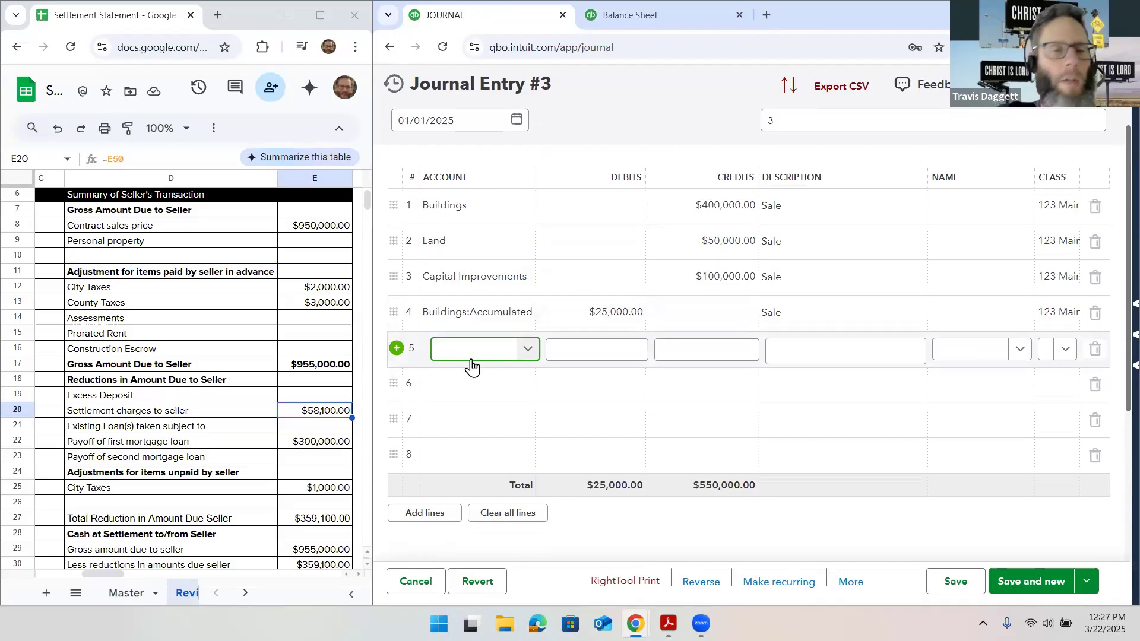
{"action": "type", "text": "Propert"}
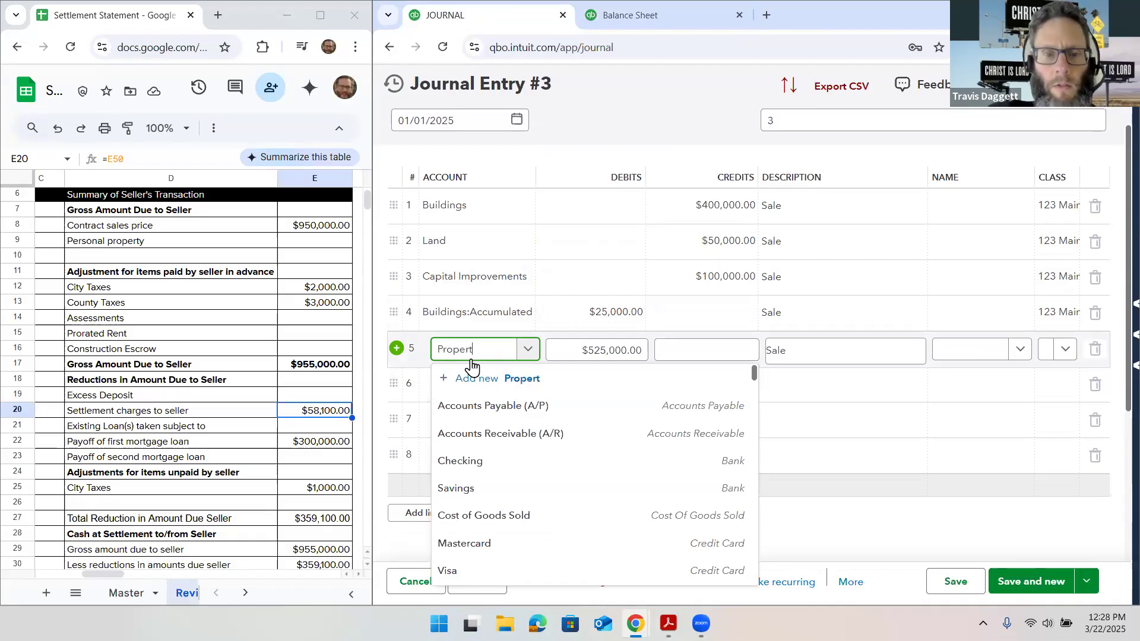
{"action": "type", "text": "y taxes"}
{"action": "left_click", "coordinate": [491, 379]}
Give the new account the type Expenses and the detail type Taxes Paid, and save it
{"action": "left_click", "coordinate": [860, 219]}
{"action": "scroll", "coordinate": [853, 295], "scroll_direction": "down", "scroll_amount": 2}
{"action": "scroll", "coordinate": [853, 297], "scroll_direction": "down", "scroll_amount": 3}
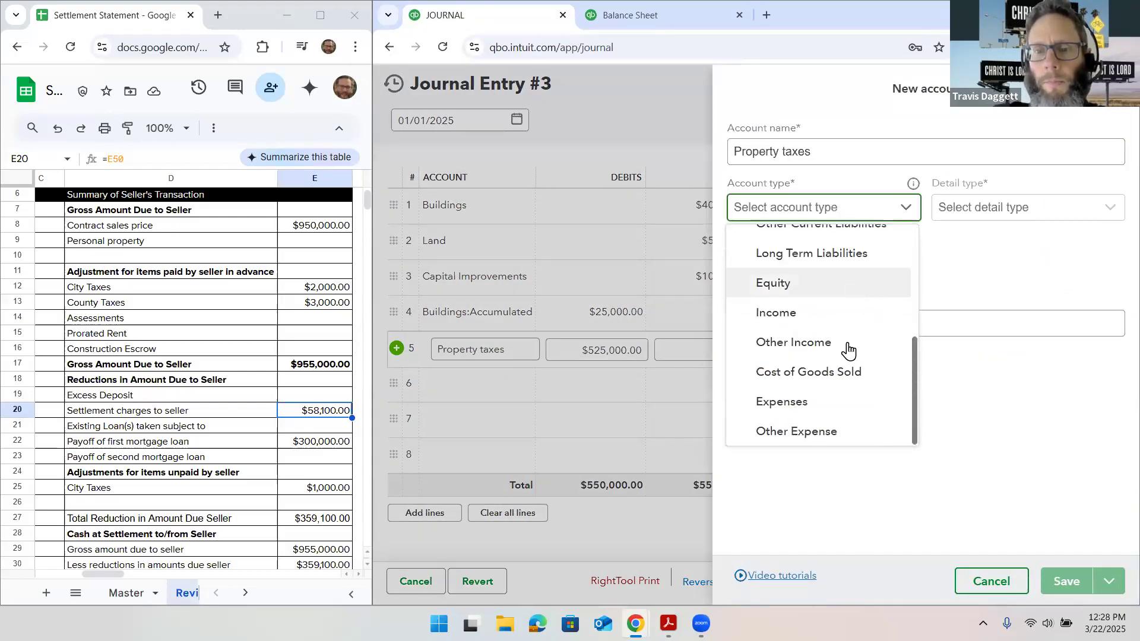
{"action": "left_click", "coordinate": [847, 402]}
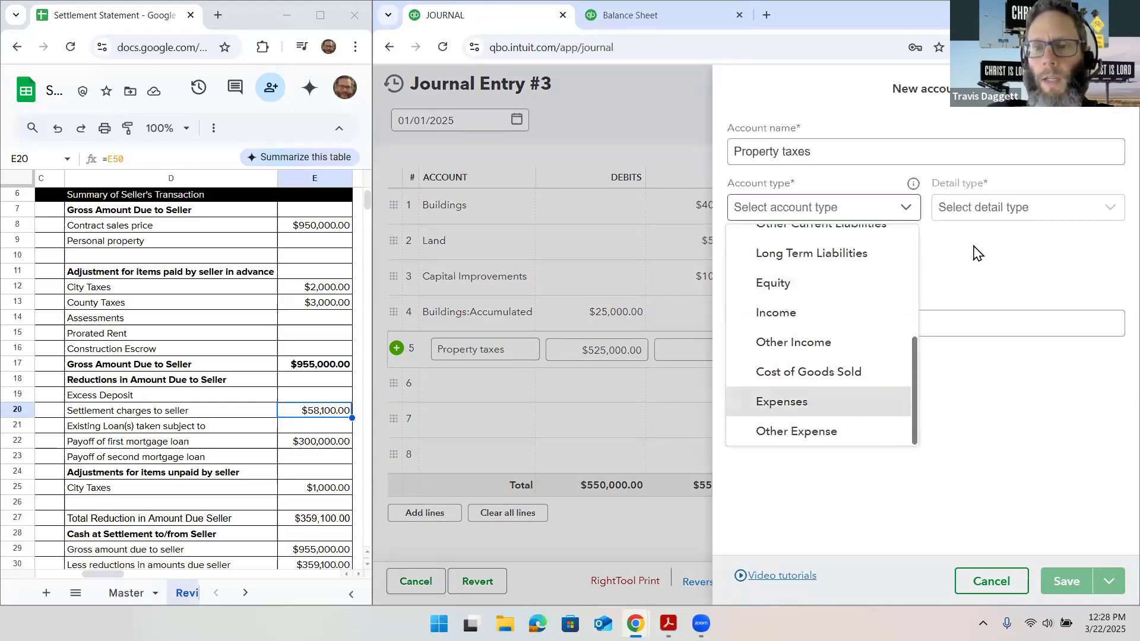
{"action": "left_click", "coordinate": [999, 216]}
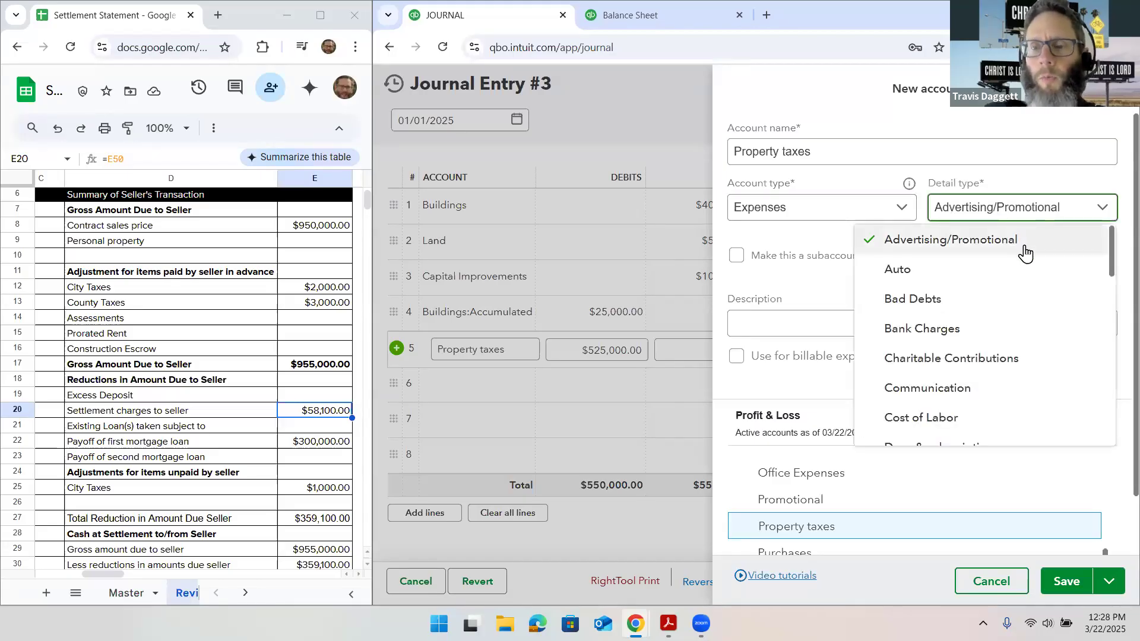
{"action": "scroll", "coordinate": [1027, 328], "scroll_direction": "down", "scroll_amount": 6}
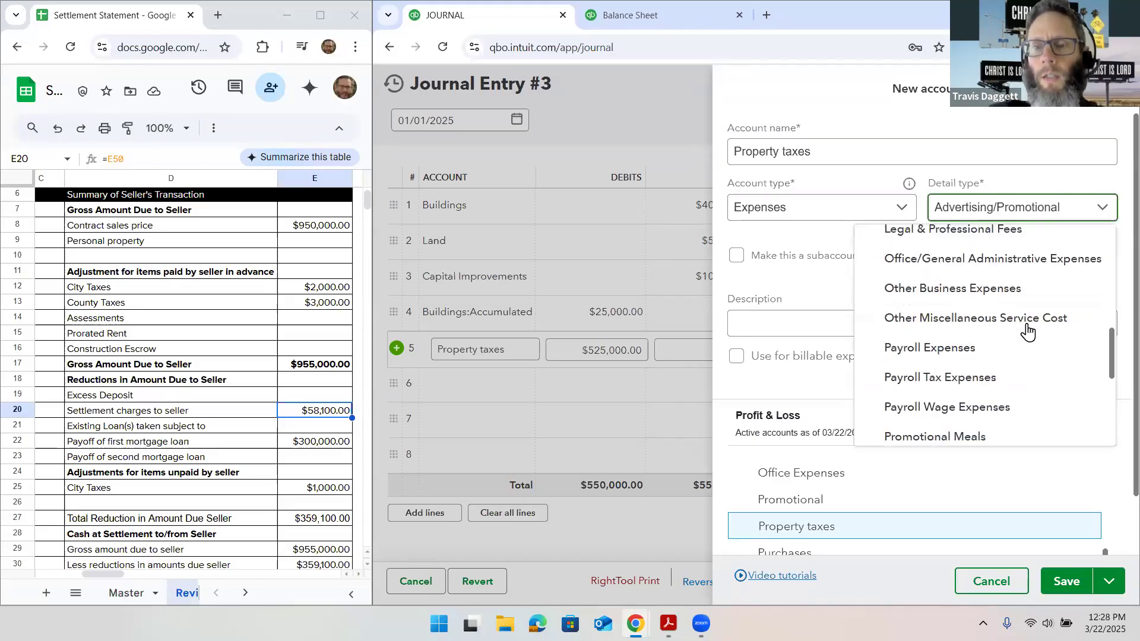
{"action": "scroll", "coordinate": [1027, 333], "scroll_direction": "down", "scroll_amount": 3}
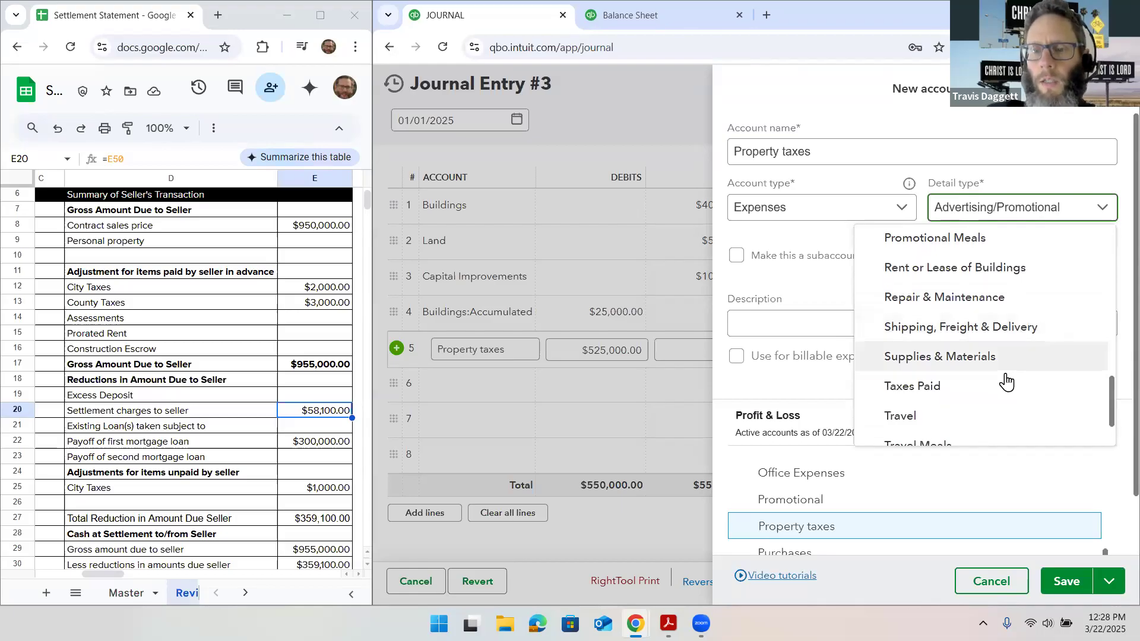
{"action": "left_click", "coordinate": [1010, 383]}
{"action": "left_click", "coordinate": [1052, 580]}
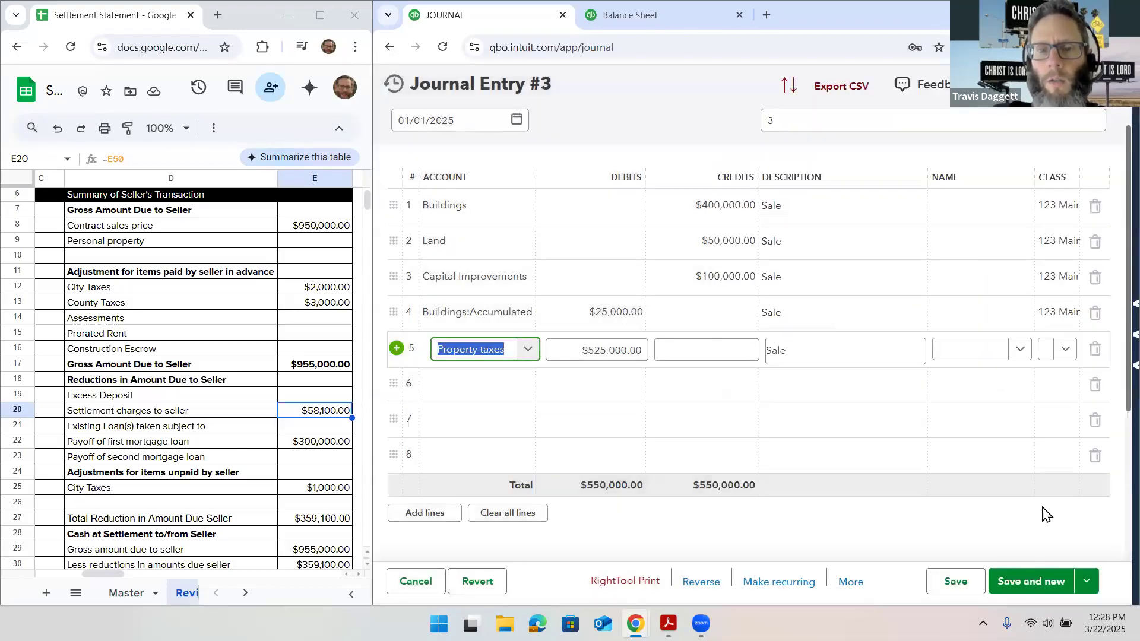
Set line 5 to a $2,000.00 debit with the description City and assign it the same property class as the lines above
{"action": "left_click", "coordinate": [566, 351]}
{"action": "left_click_drag", "start_coordinate": [651, 353], "coordinate": [707, 349]}
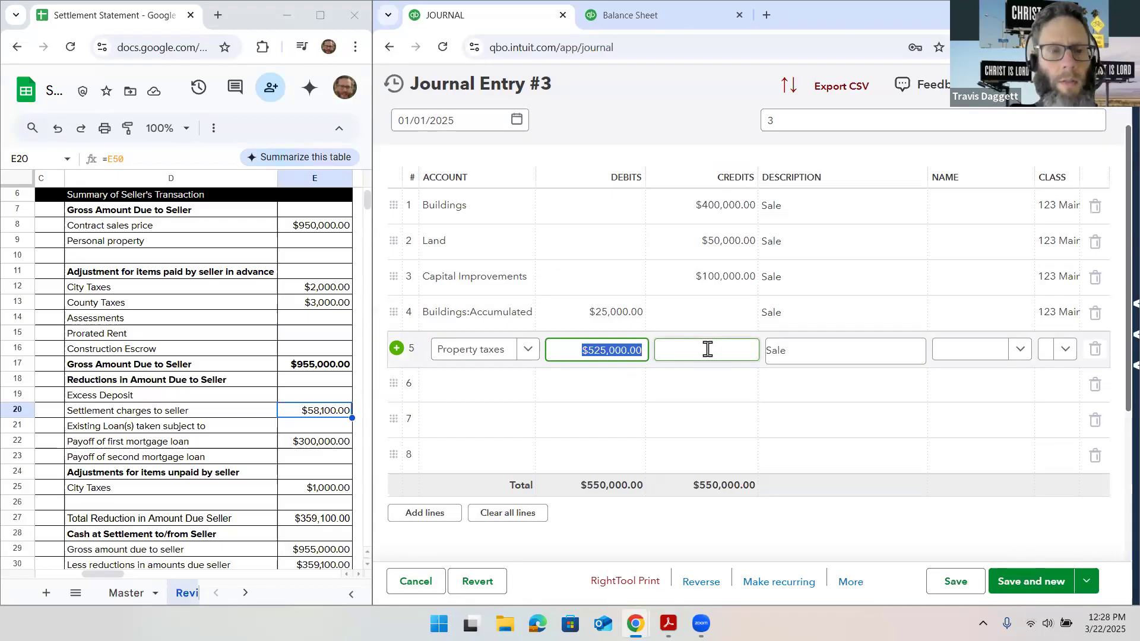
{"action": "type", "text": "2000"}
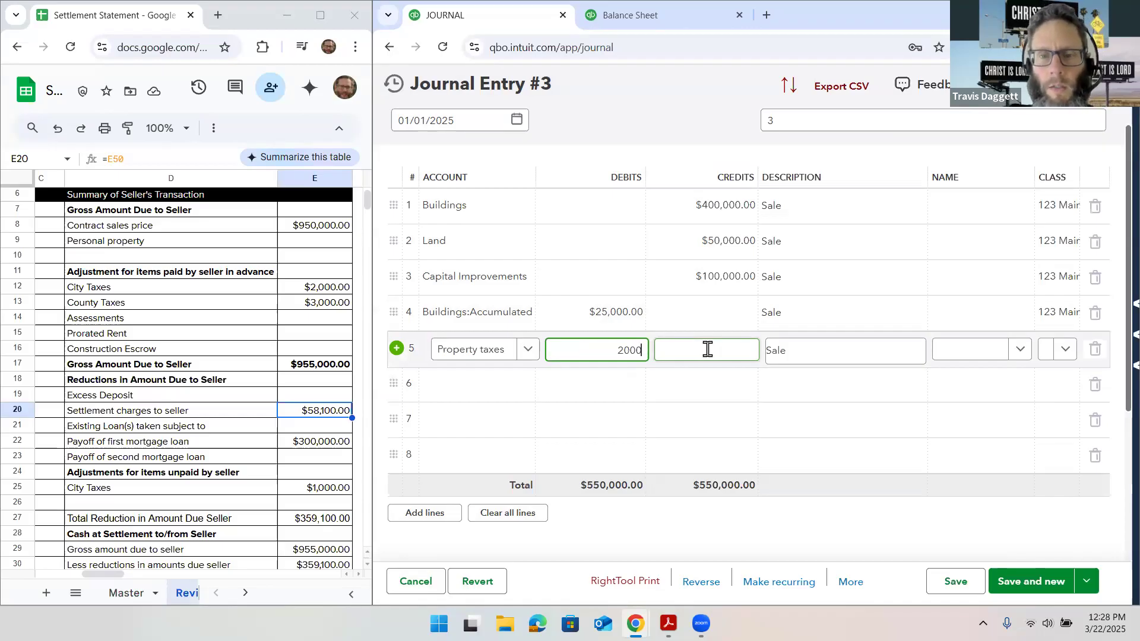
{"action": "left_click", "coordinate": [707, 349]}
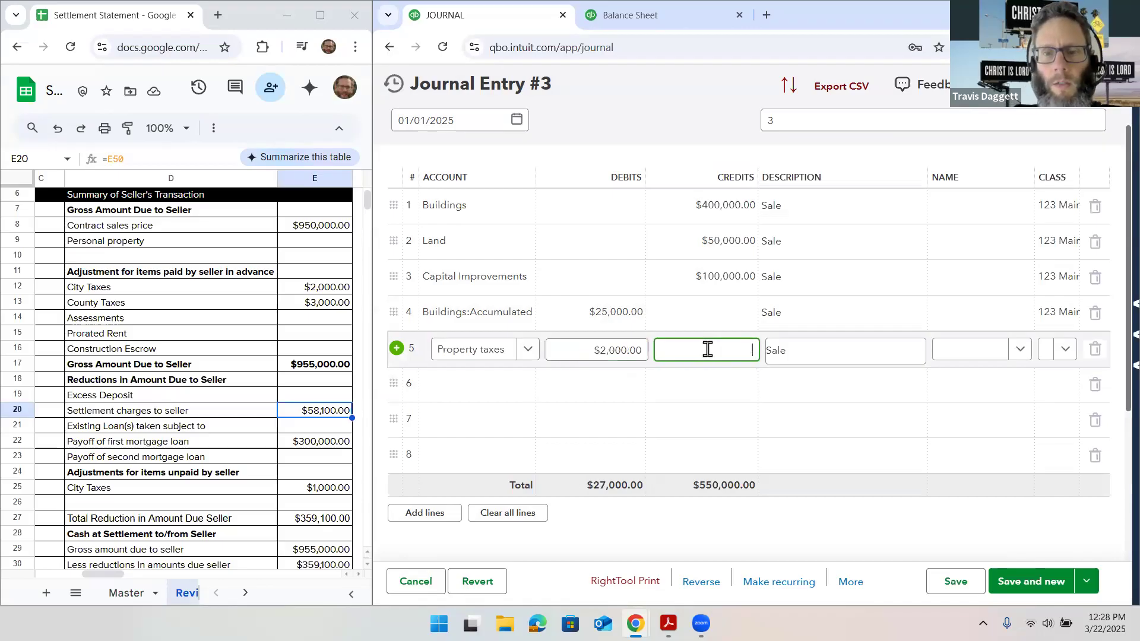
{"action": "key", "text": "Tab"}
{"action": "type", "text": "City"}
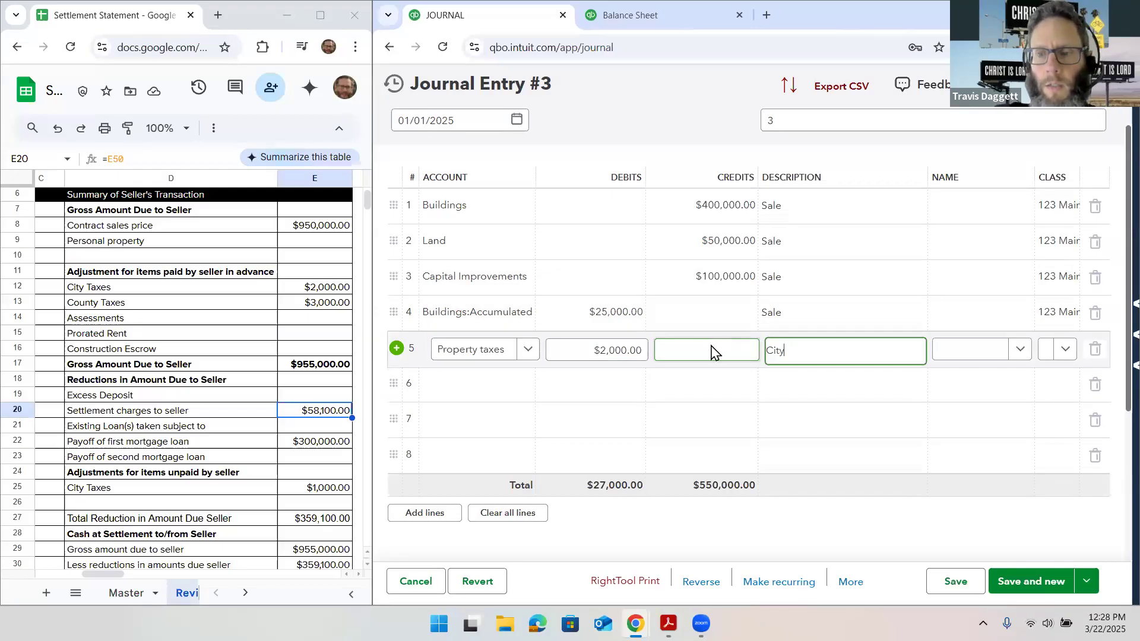
{"action": "left_click", "coordinate": [1070, 350]}
{"action": "left_click", "coordinate": [1071, 405]}
Set line 6 of the journal entry to the Property taxes account with a $3,000.00 debit
{"action": "left_click", "coordinate": [478, 385]}
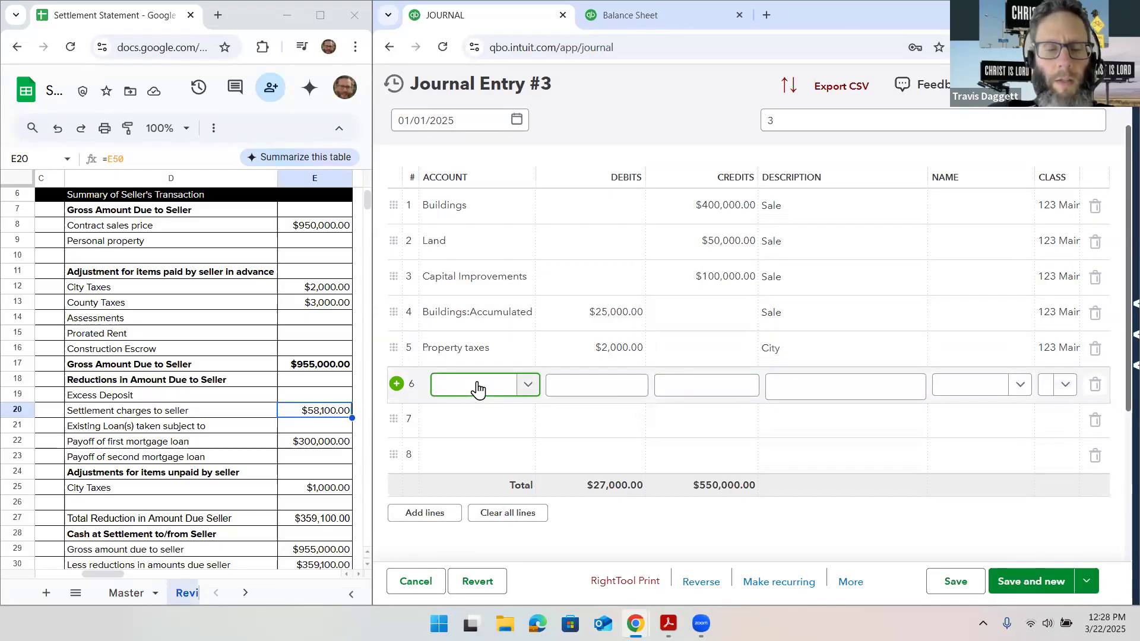
{"action": "type", "text": "property"}
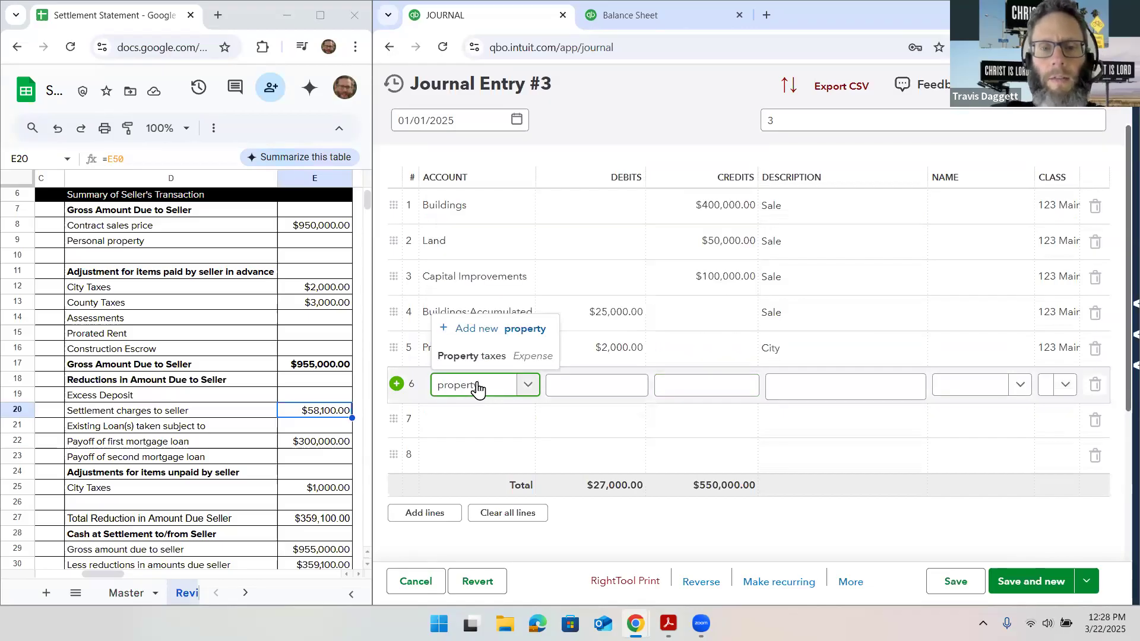
{"action": "left_click", "coordinate": [483, 354]}
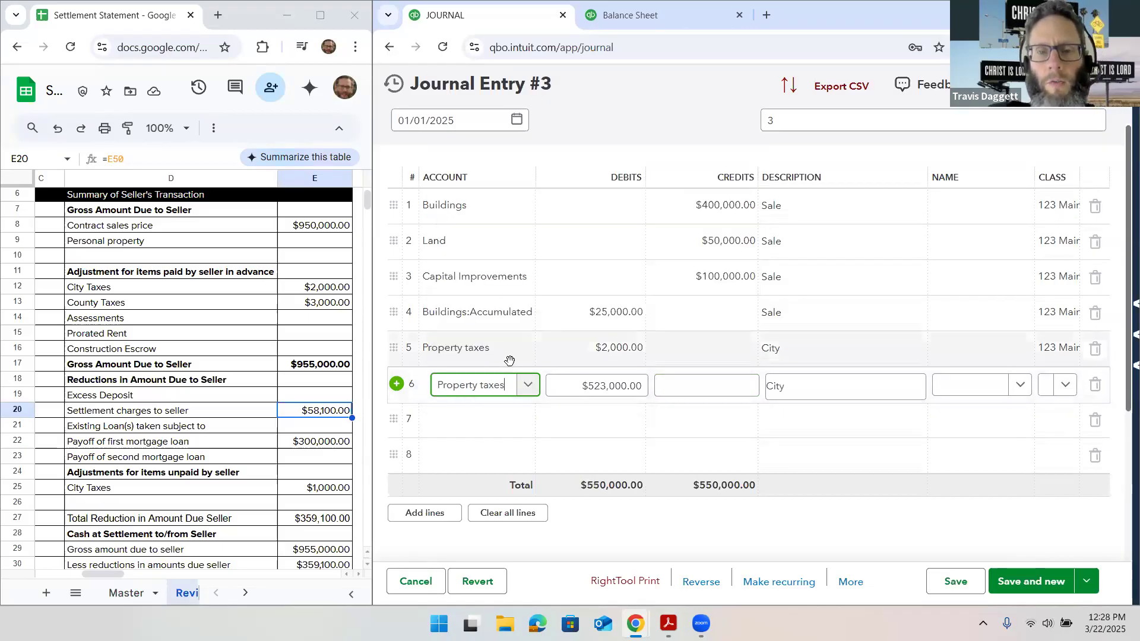
{"action": "left_click", "coordinate": [561, 383]}
{"action": "key", "text": "ctrl+a"}
{"action": "type", "text": "3,000"}
Describe line 6 as County and assign it the same property class as the lines above
{"action": "key", "text": "Tab"}
{"action": "key", "text": "Tab"}
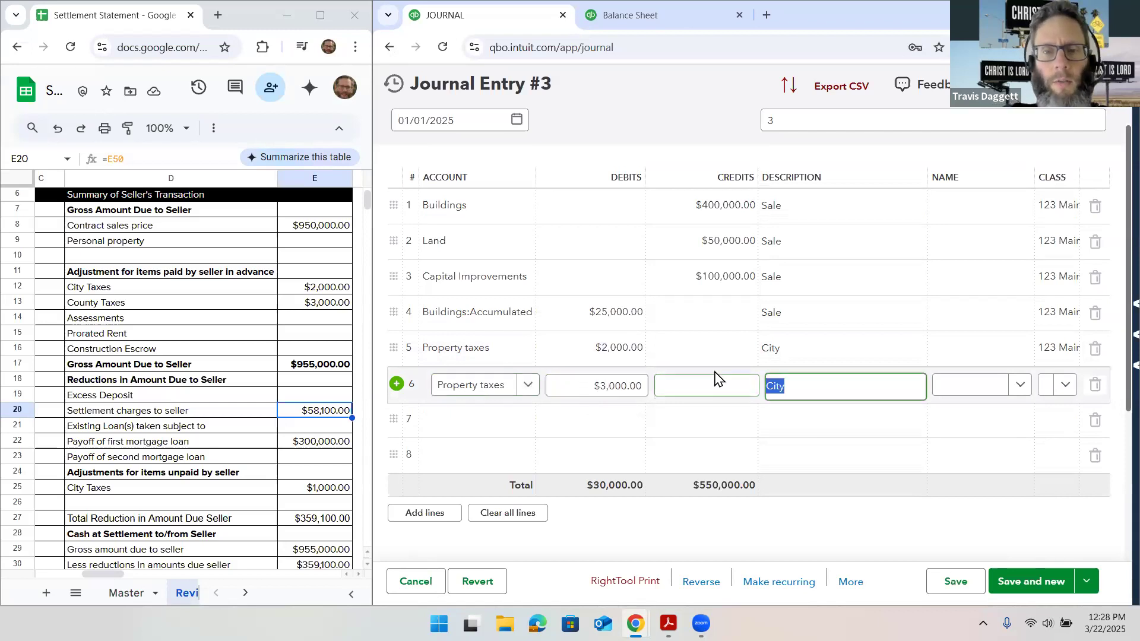
{"action": "type", "text": "County"}
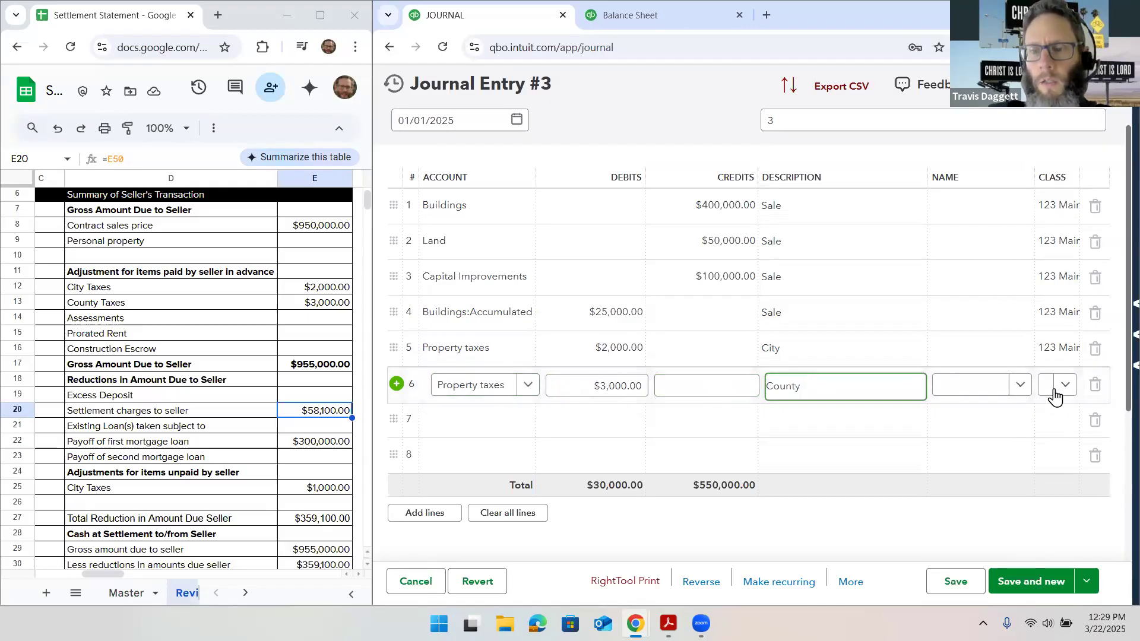
{"action": "left_click", "coordinate": [1064, 392]}
{"action": "left_click", "coordinate": [1074, 441]}
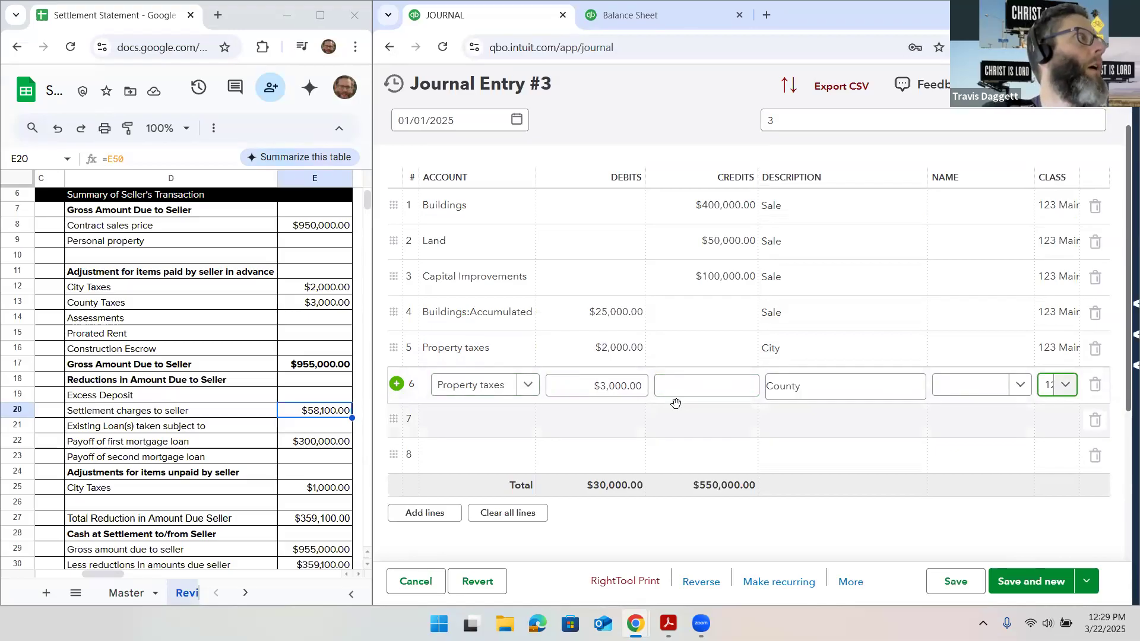
Change the property tax lines from debits to credits: $2,000.00 for City and $3,000.00 for County
{"action": "left_click", "coordinate": [693, 351]}
{"action": "type", "text": "2000"}
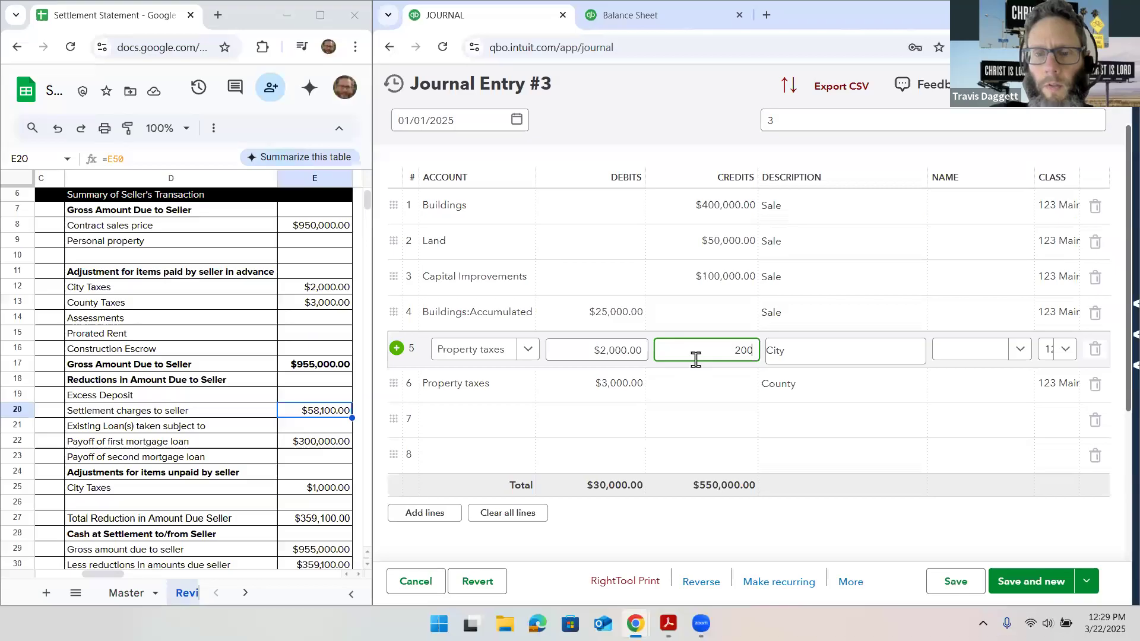
{"action": "left_click", "coordinate": [704, 386]}
{"action": "type", "text": "3000"}
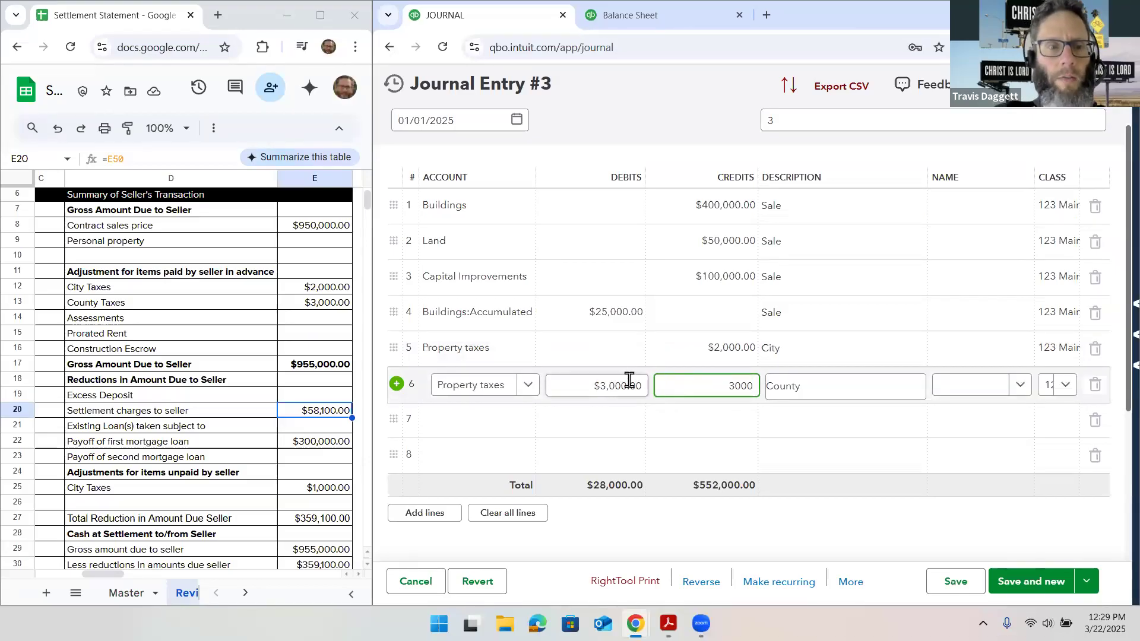
Start creating a new account named Selling costs for line 7 of the journal entry
{"action": "left_click", "coordinate": [494, 415]}
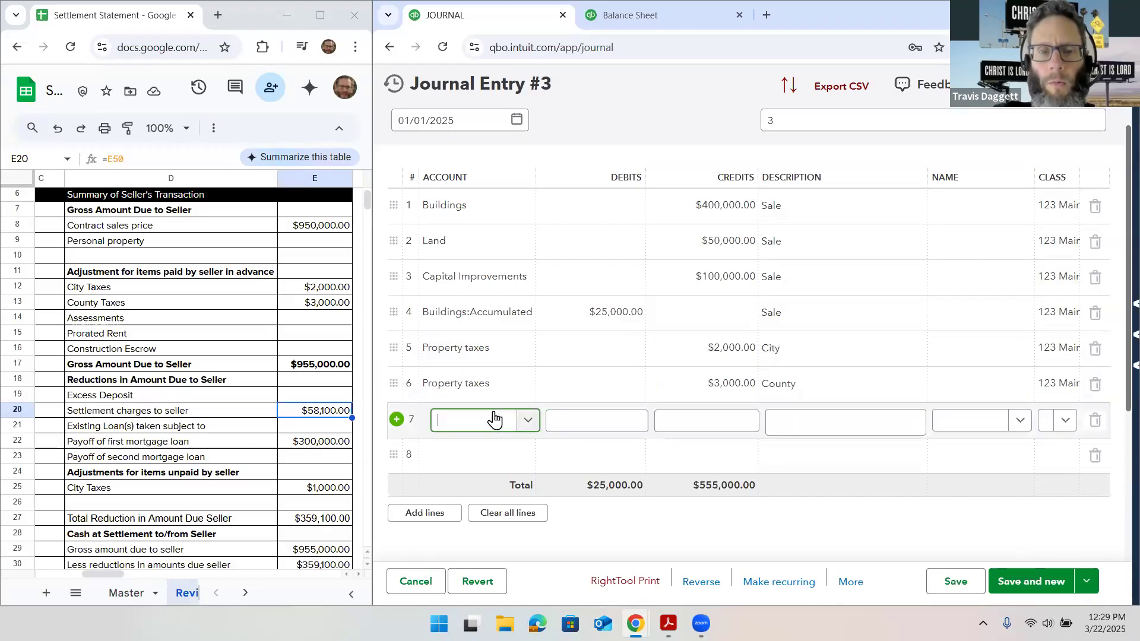
{"action": "scroll", "coordinate": [494, 420], "scroll_direction": "down", "scroll_amount": 1}
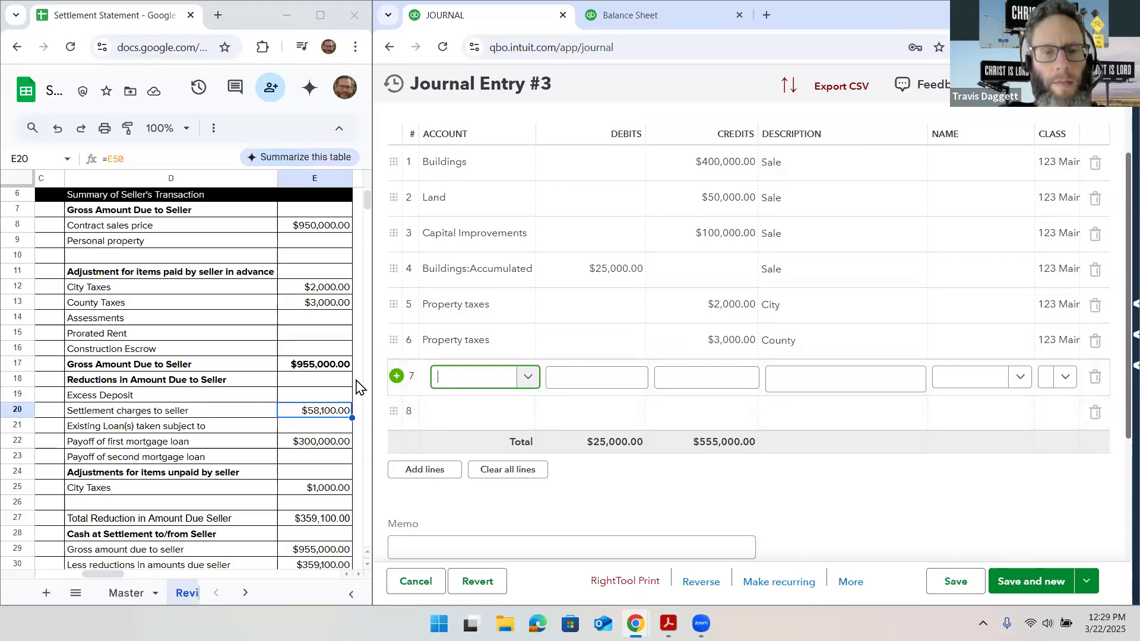
{"action": "type", "text": "Sell"}
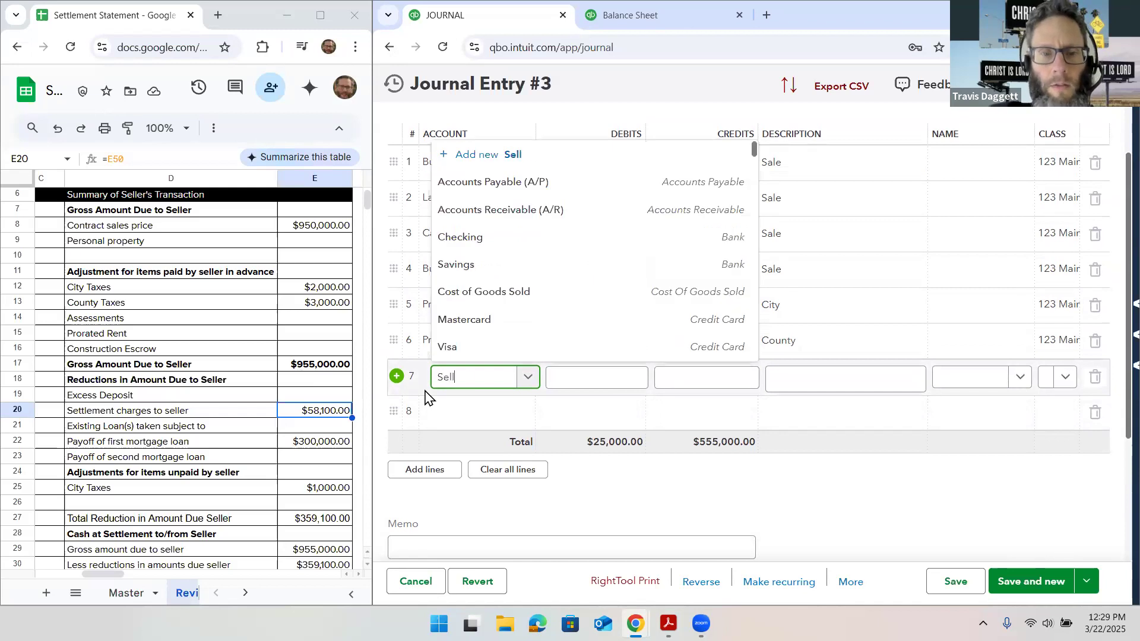
{"action": "type", "text": "ing costs"}
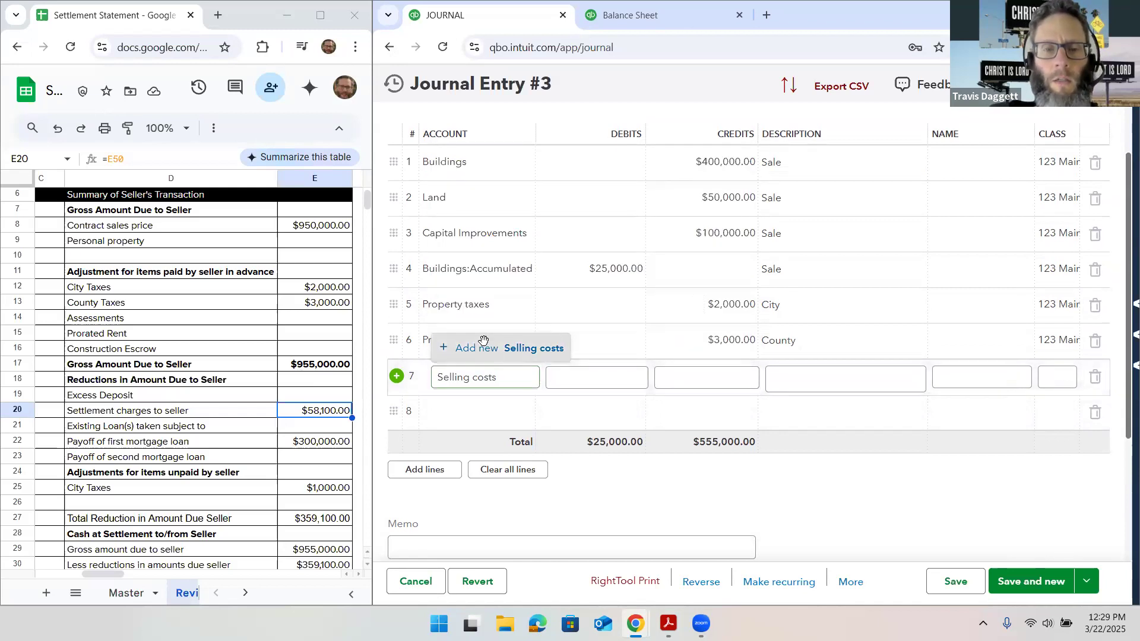
{"action": "left_click", "coordinate": [484, 343]}
Give the Selling costs account the type Expenses, choose its detail type, and save it
{"action": "left_click", "coordinate": [830, 213]}
{"action": "scroll", "coordinate": [848, 329], "scroll_direction": "down", "scroll_amount": 3}
{"action": "scroll", "coordinate": [849, 368], "scroll_direction": "down", "scroll_amount": 2}
{"action": "left_click", "coordinate": [855, 401]}
{"action": "left_click", "coordinate": [1008, 220]}
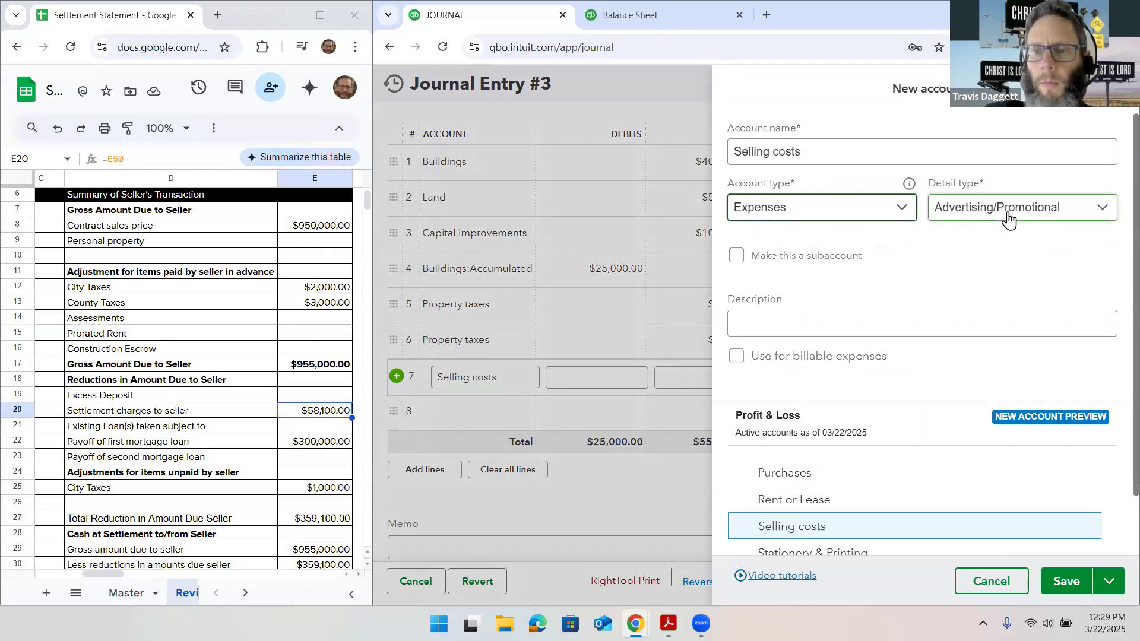
{"action": "left_click", "coordinate": [1006, 331]}
{"action": "left_click", "coordinate": [1061, 582]}
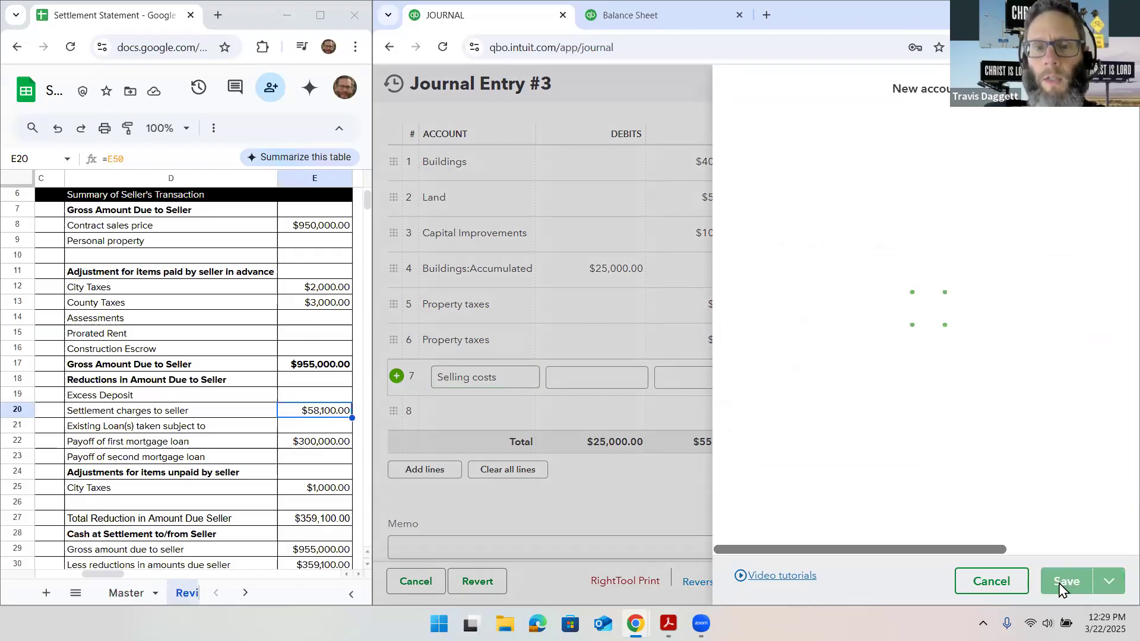
Find the first seller-paid settlement charge in the statement and enter it as a $50,000.00 debit on the Selling costs line
{"action": "left_click", "coordinate": [700, 375]}
{"action": "left_click", "coordinate": [623, 376]}
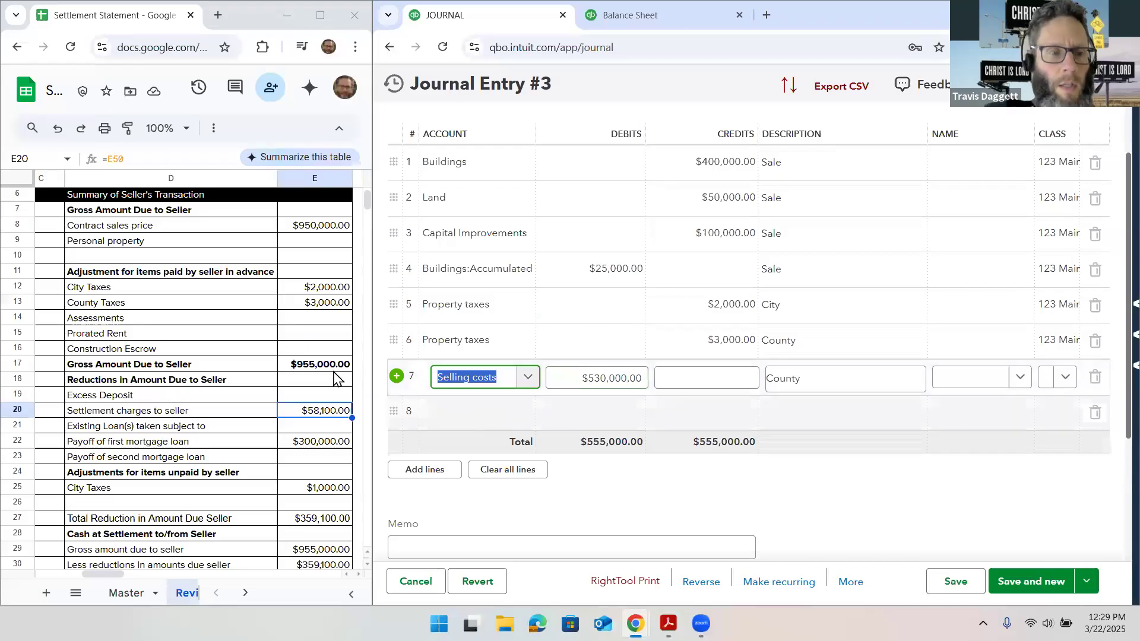
{"action": "scroll", "coordinate": [276, 369], "scroll_direction": "down", "scroll_amount": 1}
{"action": "scroll", "coordinate": [276, 370], "scroll_direction": "up", "scroll_amount": 1}
{"action": "scroll", "coordinate": [276, 370], "scroll_direction": "down", "scroll_amount": 2}
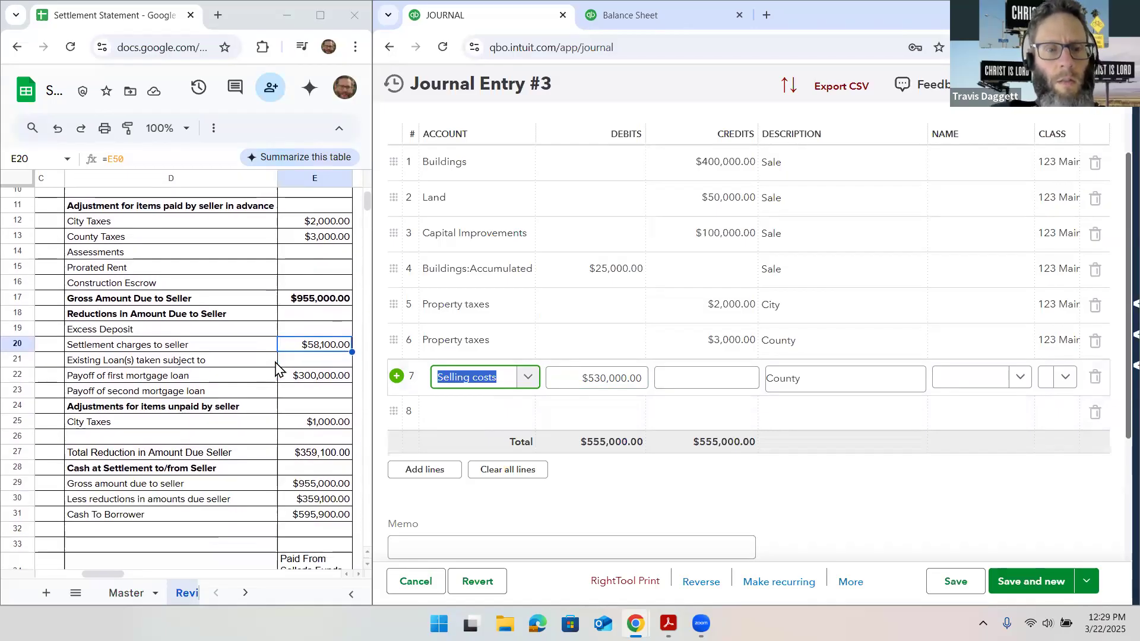
{"action": "scroll", "coordinate": [276, 369], "scroll_direction": "down", "scroll_amount": 3}
{"action": "scroll", "coordinate": [276, 369], "scroll_direction": "down", "scroll_amount": 4}
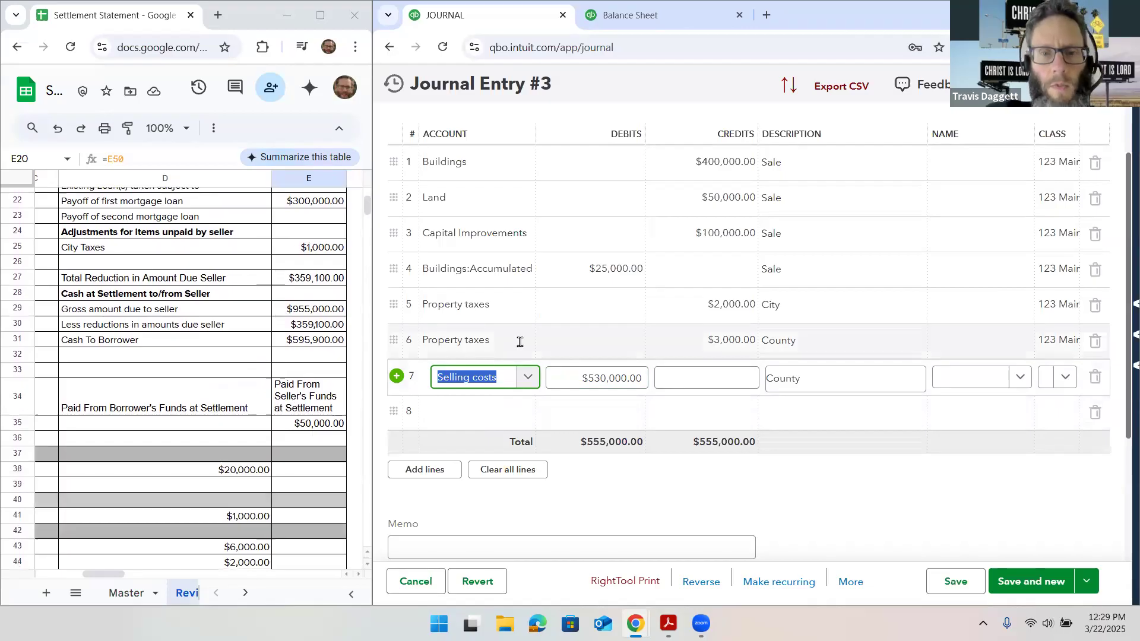
{"action": "left_click", "coordinate": [579, 379]}
{"action": "type", "text": "500"}
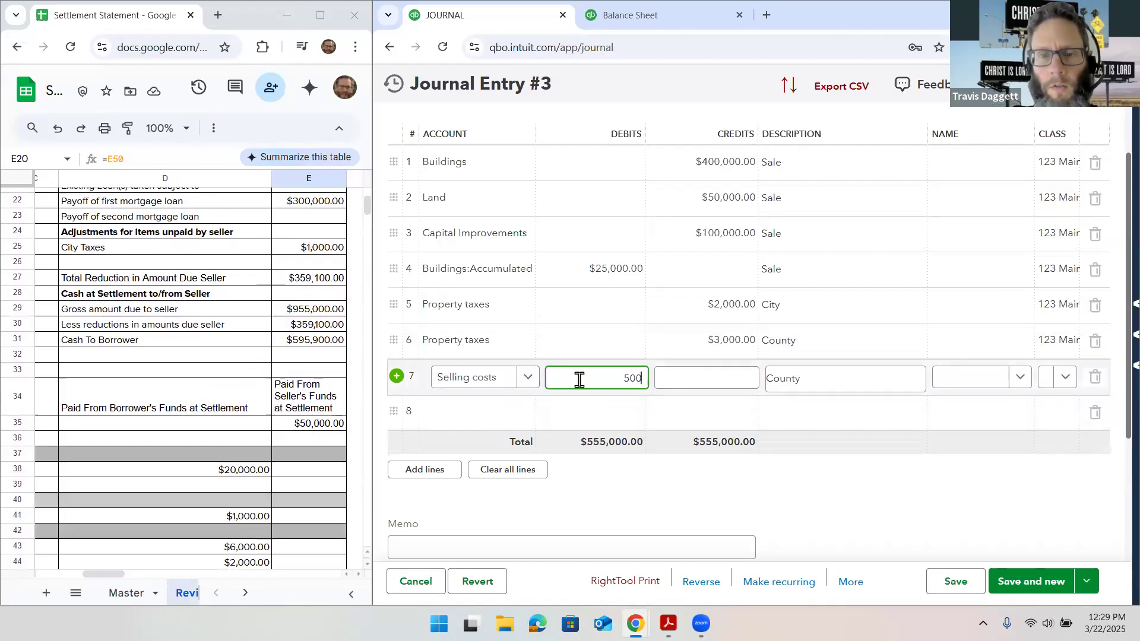
{"action": "key", "text": "Tab"}
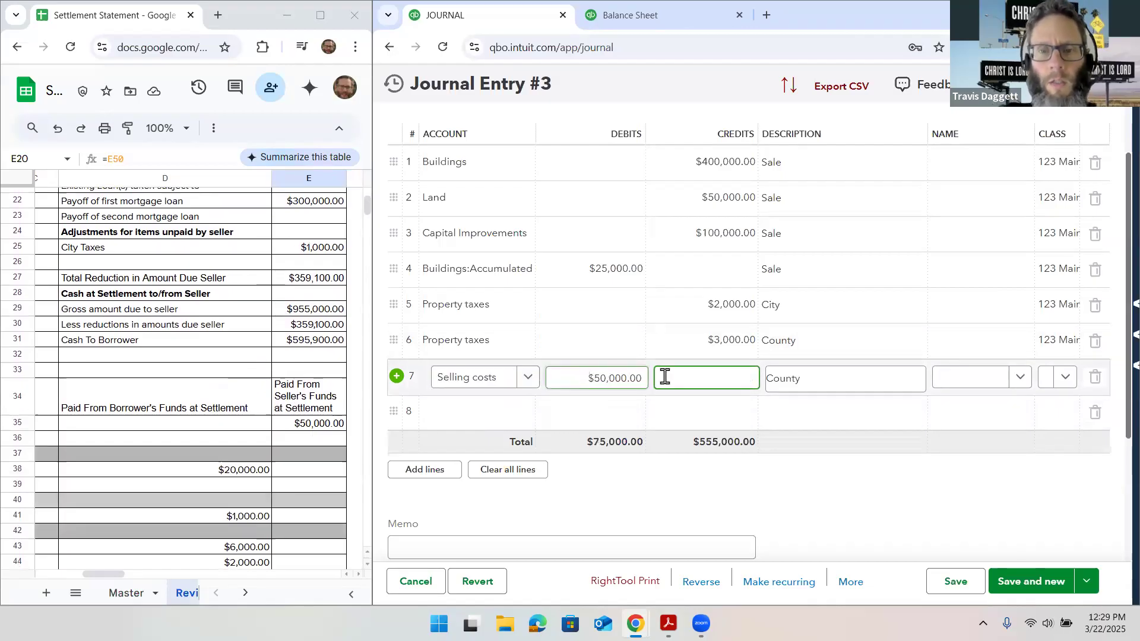
Clear the County description from line 7 and assign the line the same property class as the others
{"action": "left_click", "coordinate": [810, 383]}
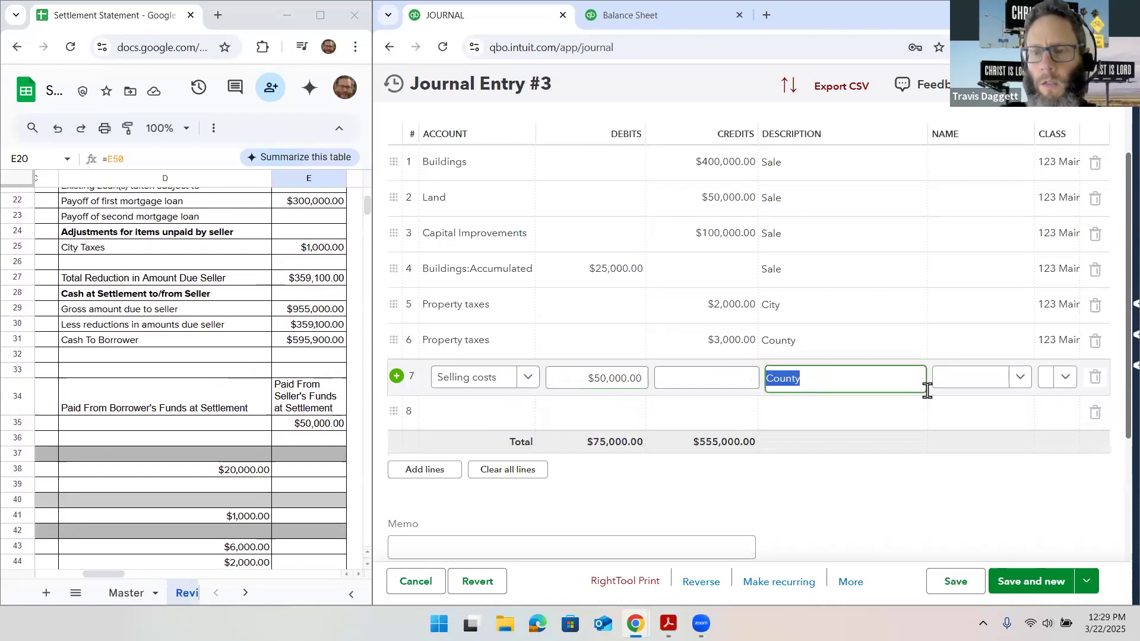
{"action": "key", "text": "BackSpace"}
{"action": "left_click", "coordinate": [1067, 388]}
{"action": "left_click", "coordinate": [1063, 435]}
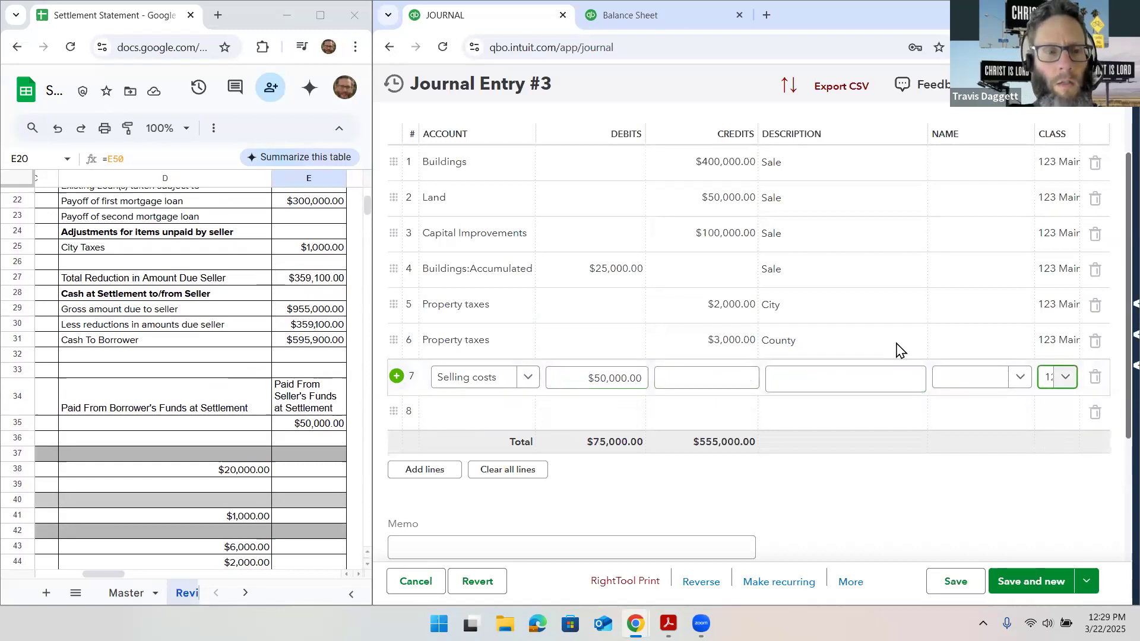
In the settlement statement spreadsheet, label the $50,000.00 seller-paid charge as Commission in cell D35
{"action": "left_click", "coordinate": [466, 412]}
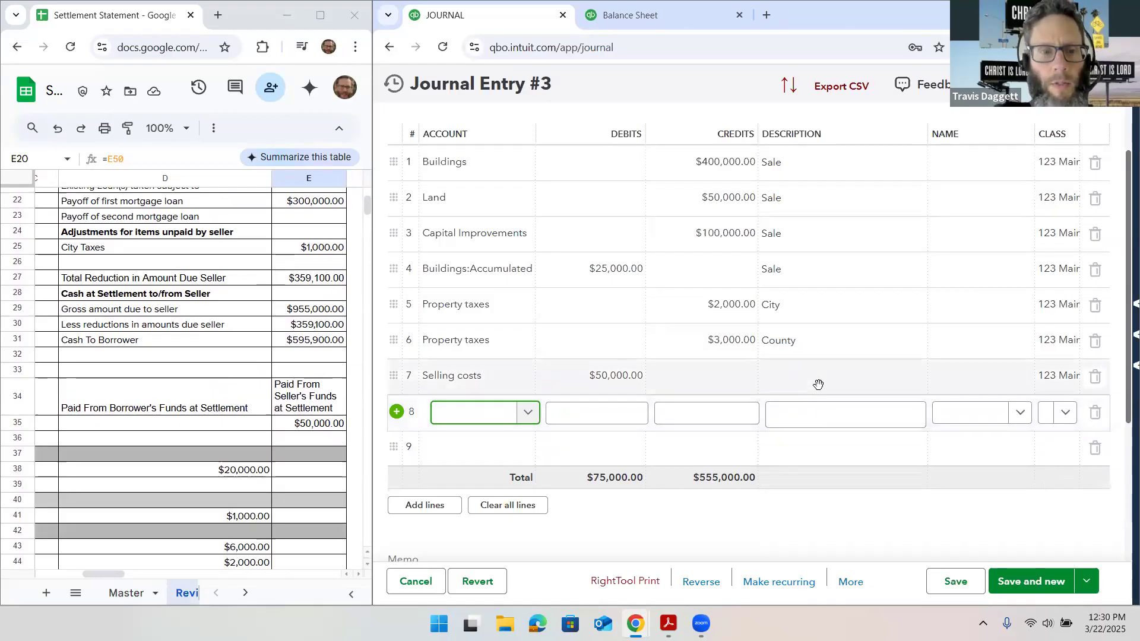
{"action": "scroll", "coordinate": [265, 336], "scroll_direction": "down", "scroll_amount": 3}
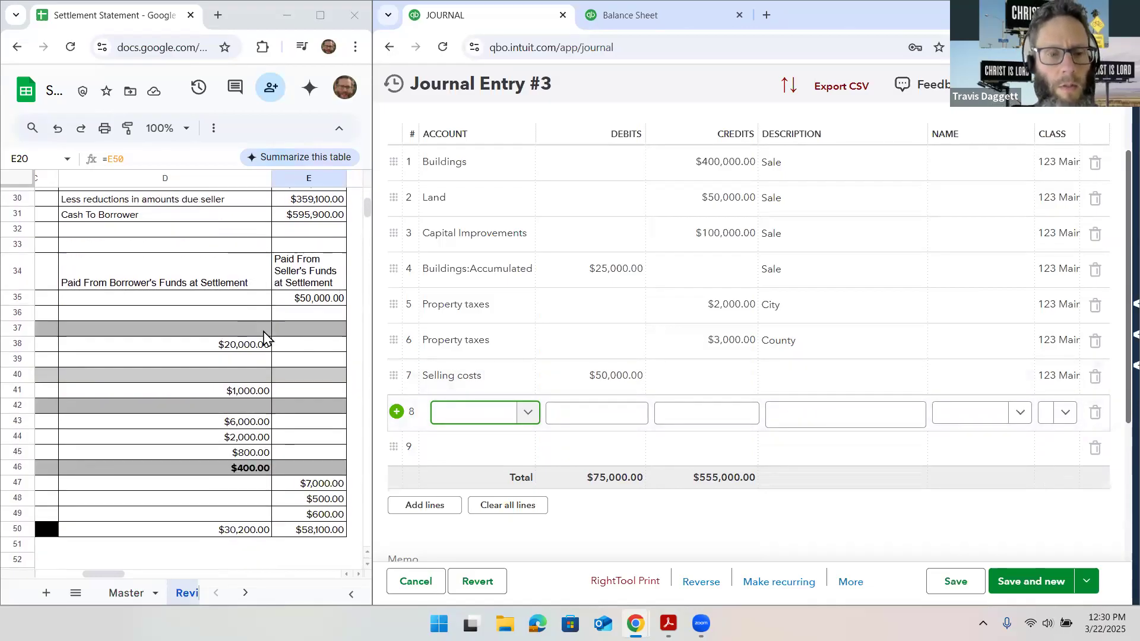
{"action": "scroll", "coordinate": [264, 336], "scroll_direction": "left", "scroll_amount": 3}
{"action": "scroll", "coordinate": [264, 337], "scroll_direction": "right", "scroll_amount": 3}
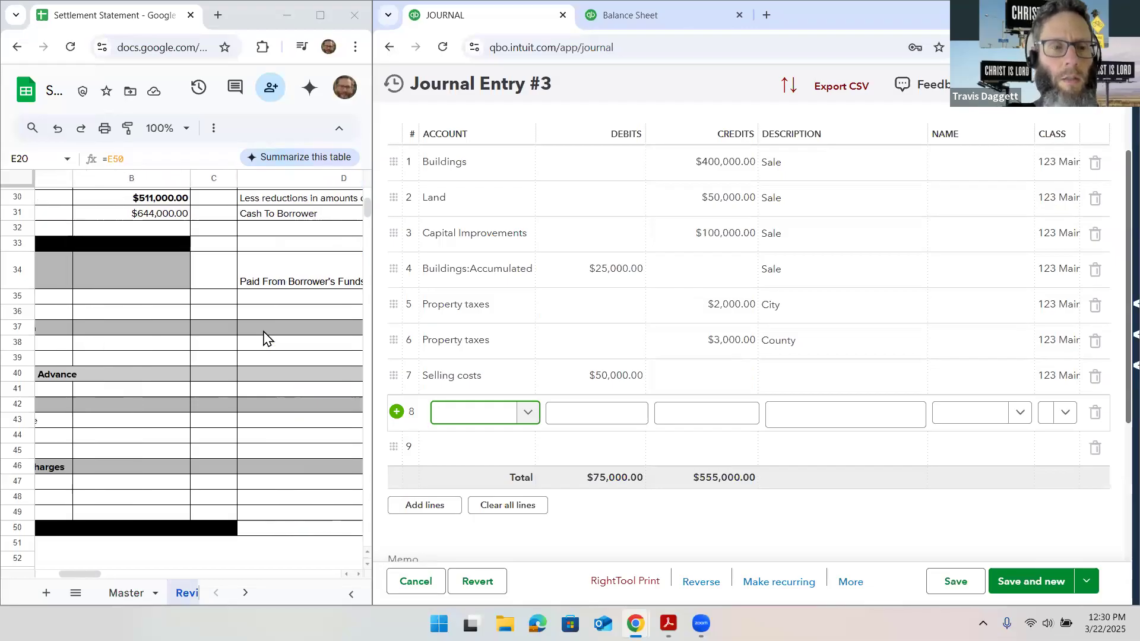
{"action": "scroll", "coordinate": [264, 337], "scroll_direction": "up", "scroll_amount": 2}
{"action": "scroll", "coordinate": [264, 336], "scroll_direction": "left", "scroll_amount": 5}
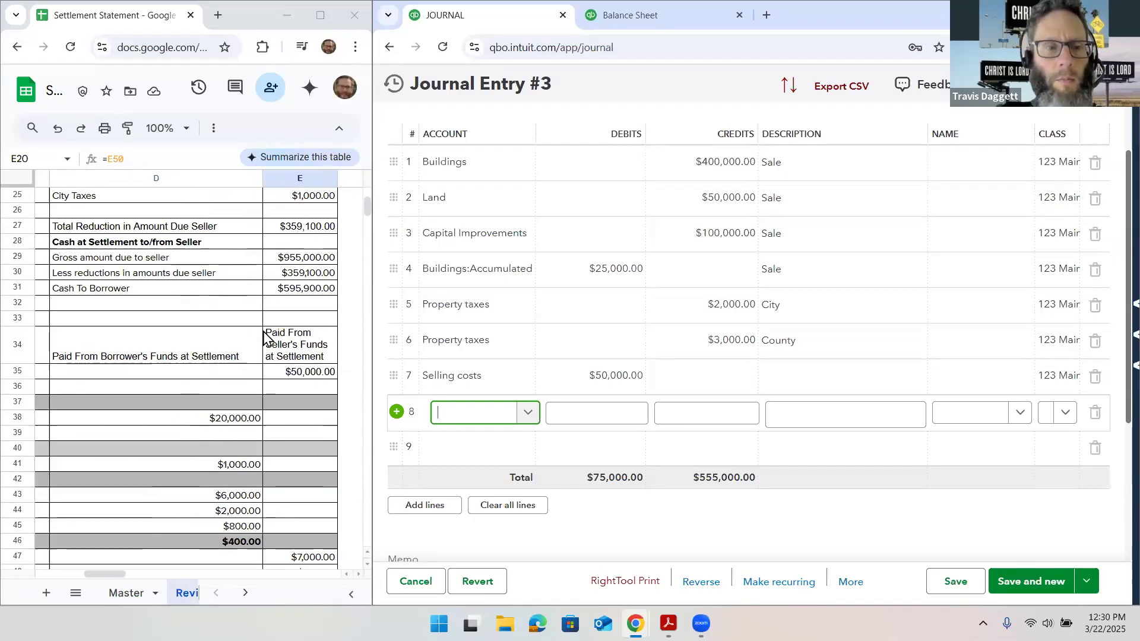
{"action": "scroll", "coordinate": [263, 338], "scroll_direction": "right", "scroll_amount": 2}
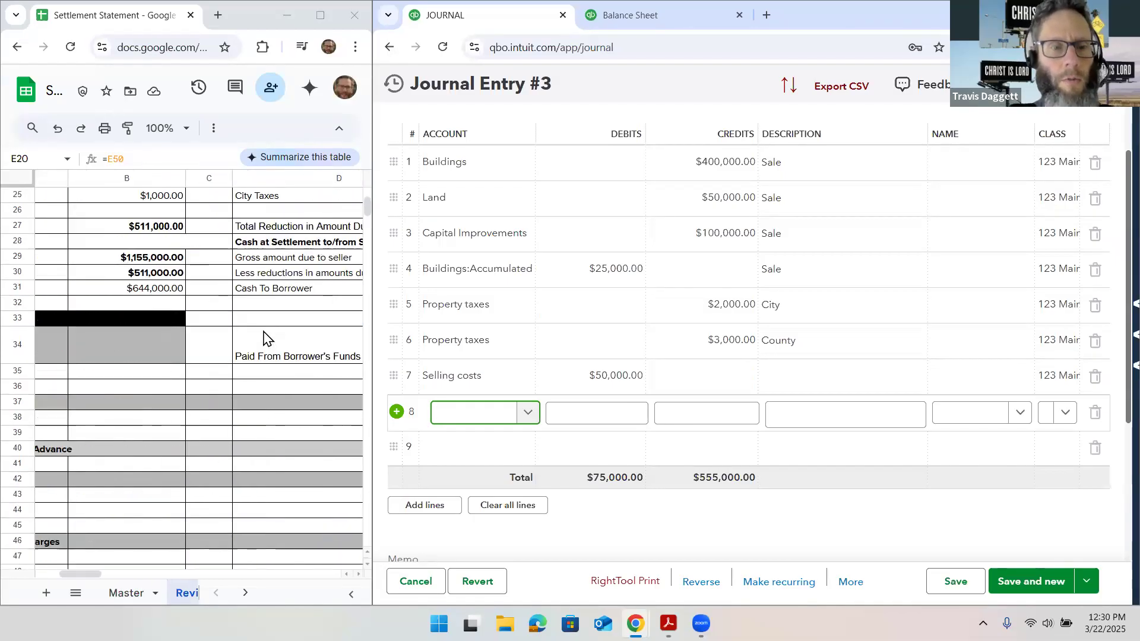
{"action": "scroll", "coordinate": [264, 337], "scroll_direction": "right", "scroll_amount": 2}
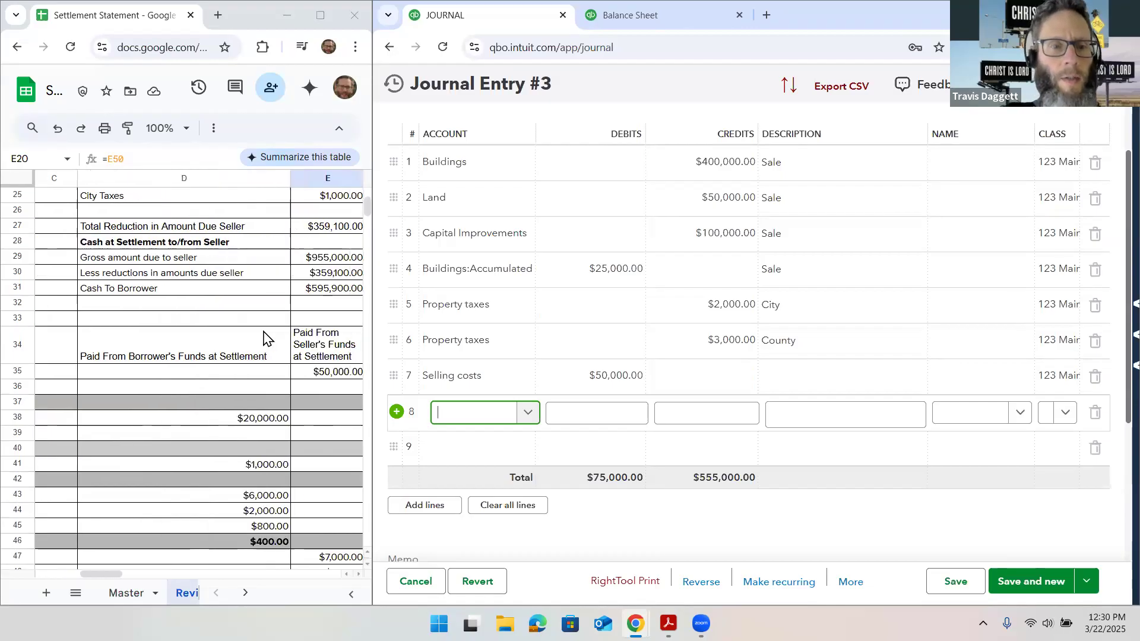
{"action": "left_click", "coordinate": [246, 373]}
{"action": "type", "text": "Commission"}
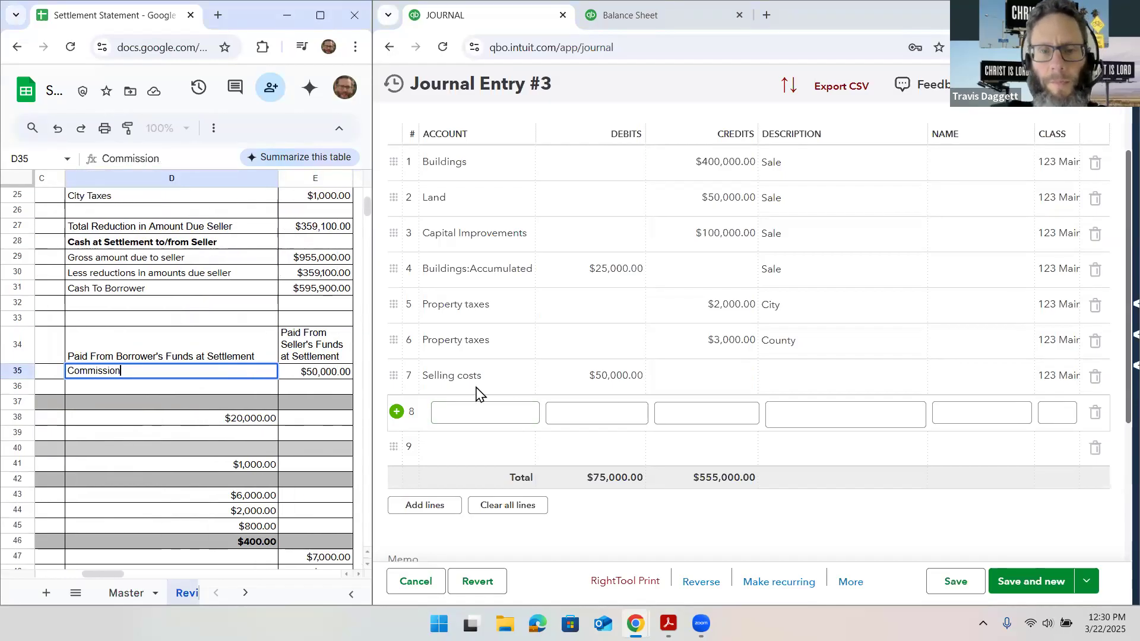
{"action": "key", "text": "Tab"}
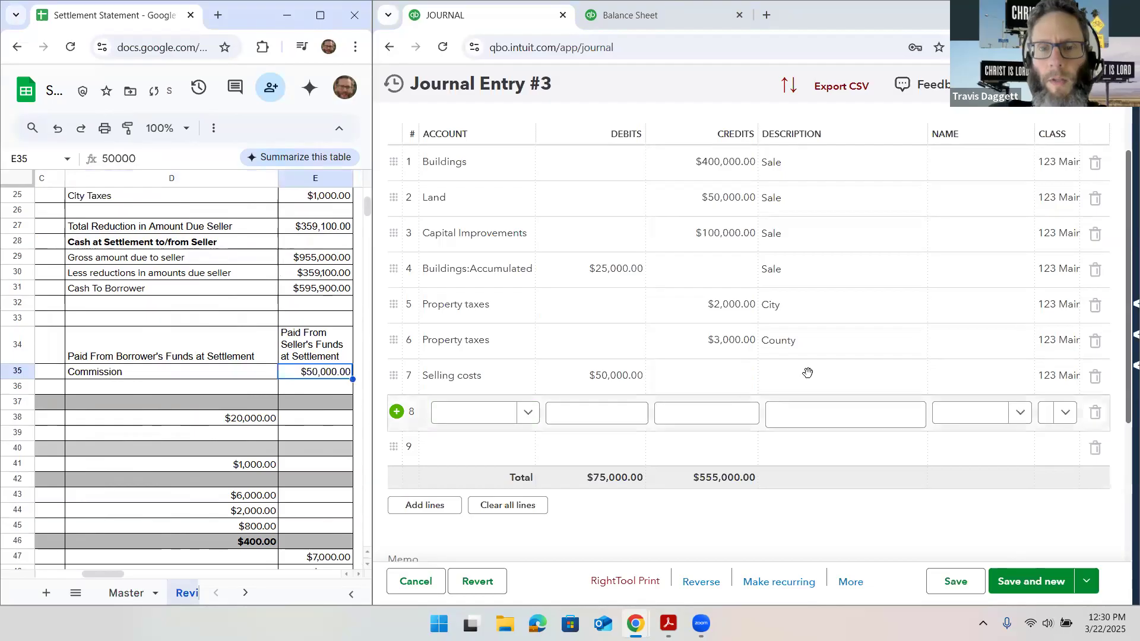
Set the description of the Selling costs line in the journal entry to Commission
{"action": "left_click", "coordinate": [821, 373]}
{"action": "type", "text": "Commission"}
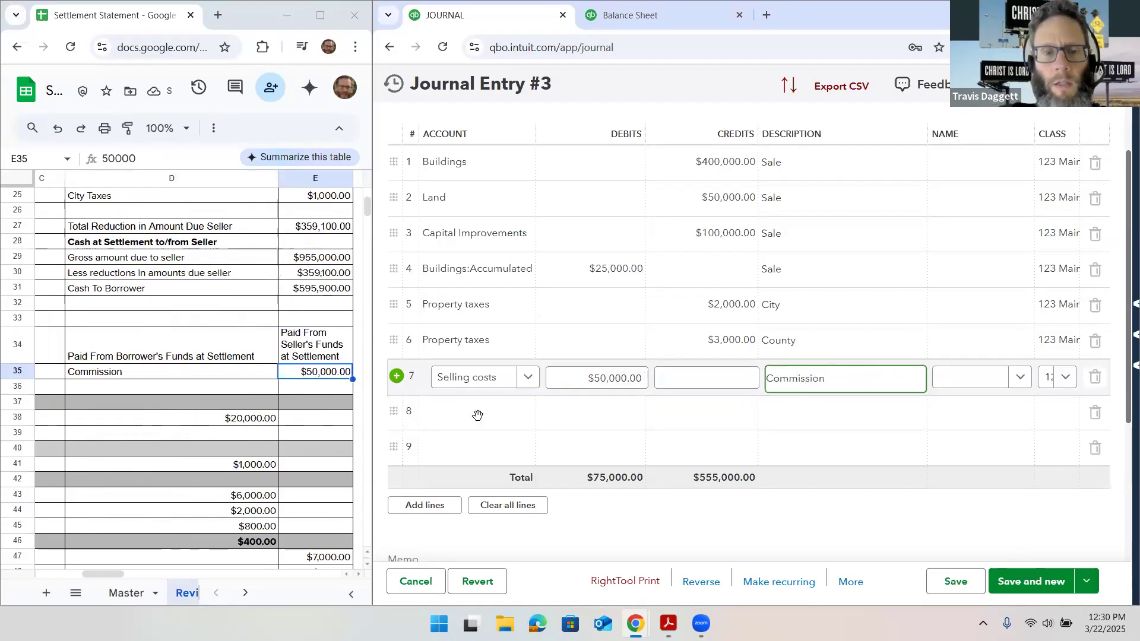
{"action": "left_click", "coordinate": [479, 419]}
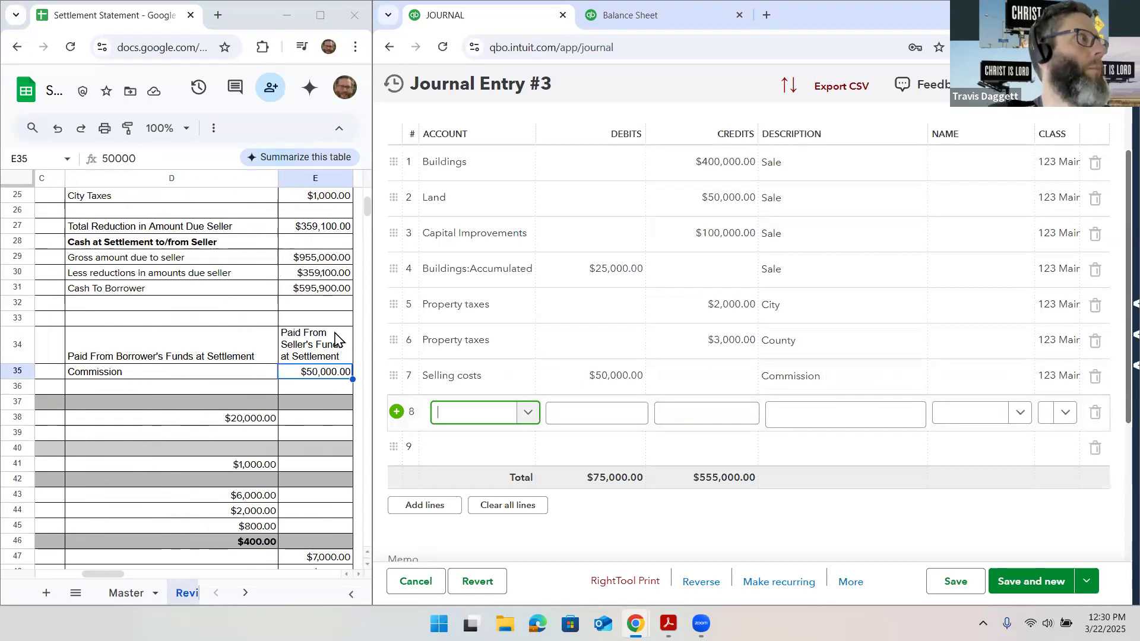
Assign the existing Selling costs account to line 8 of the journal entry
{"action": "left_click", "coordinate": [491, 417]}
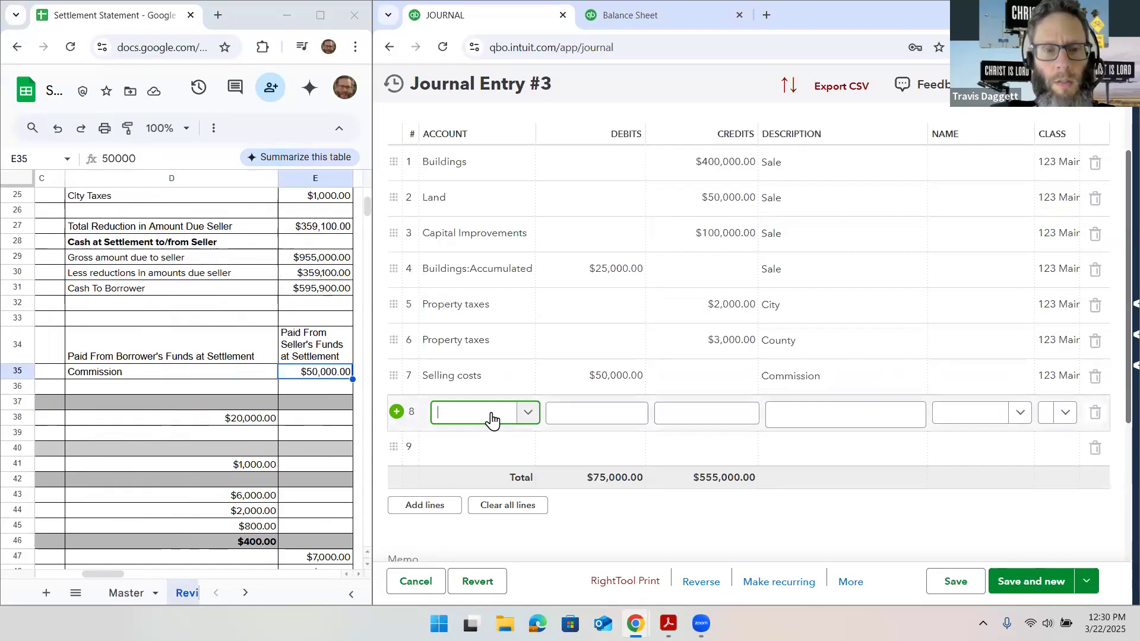
{"action": "type", "text": "Selling"}
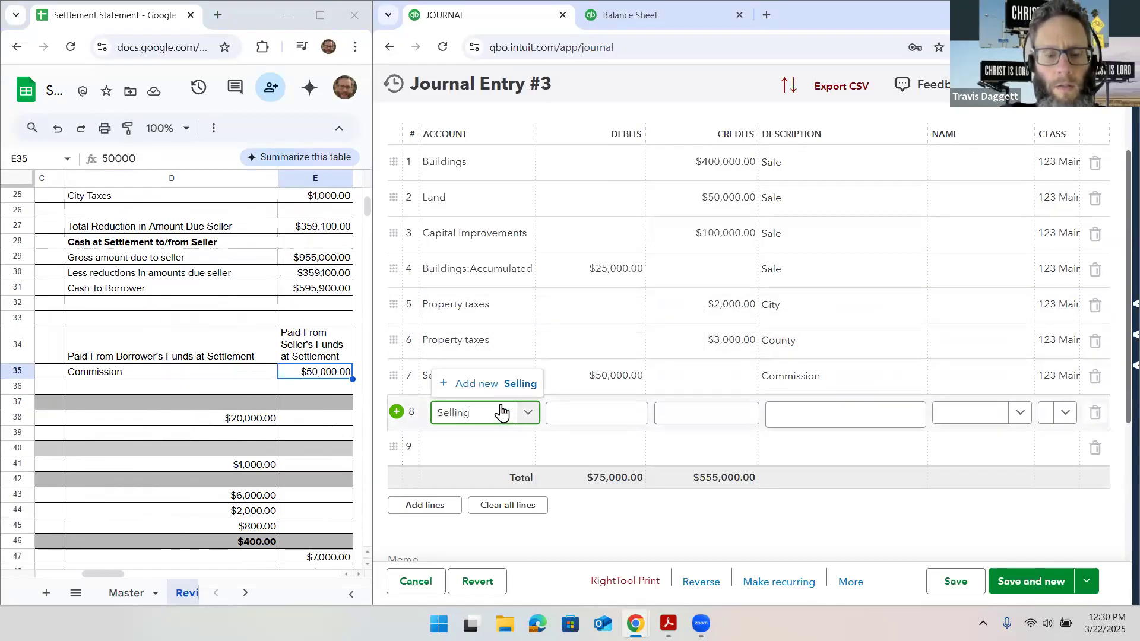
{"action": "type", "text": " Costs"}
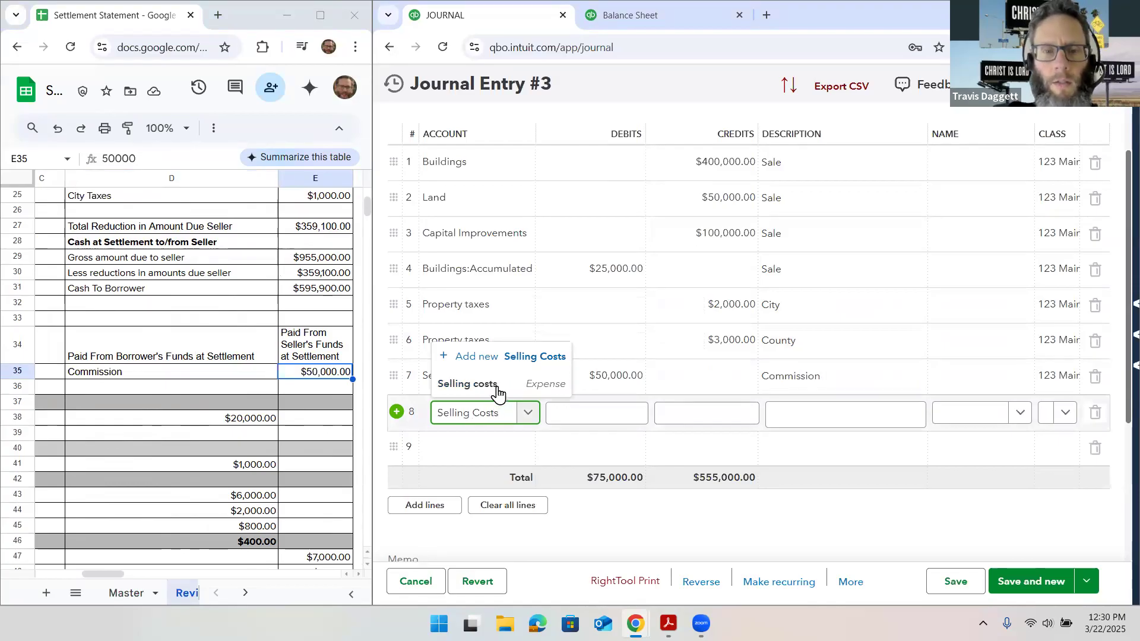
{"action": "left_click", "coordinate": [493, 383]}
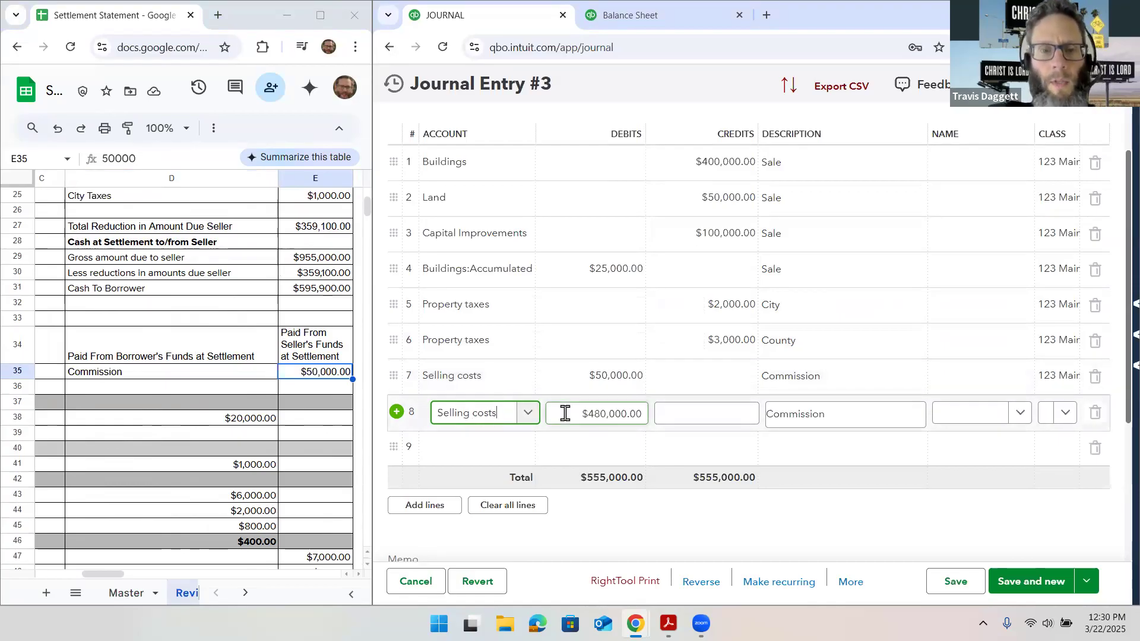
Enter the remaining settlement charges of $8,100 as the debit on the Selling costs line 8
{"action": "left_click", "coordinate": [562, 412]}
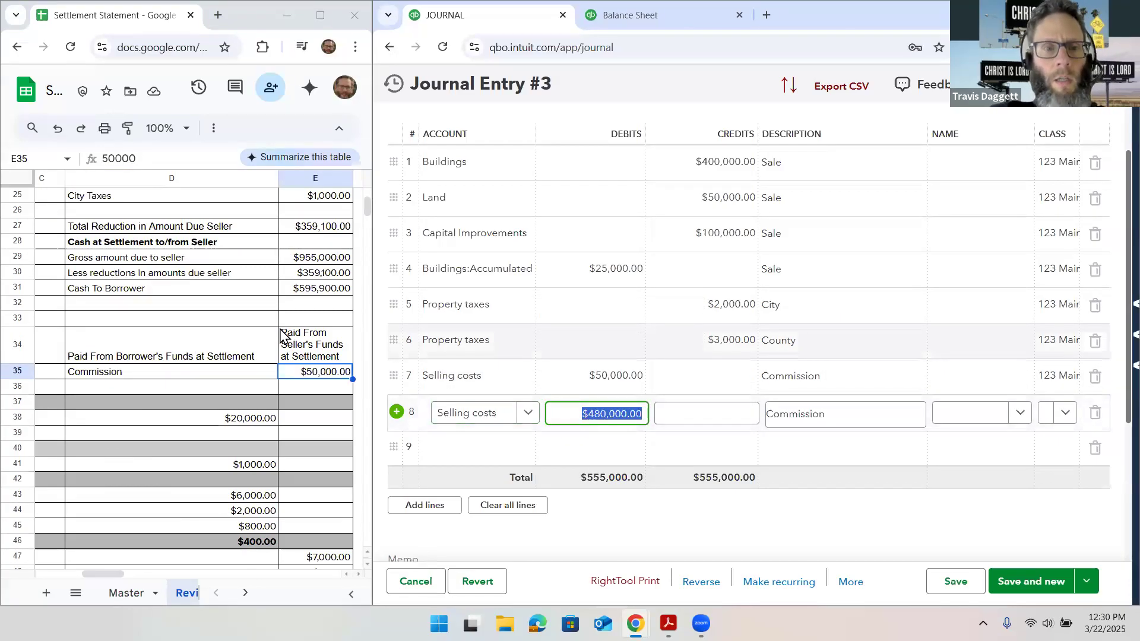
{"action": "scroll", "coordinate": [282, 336], "scroll_direction": "up", "scroll_amount": 5}
{"action": "scroll", "coordinate": [280, 330], "scroll_direction": "up", "scroll_amount": 2}
{"action": "scroll", "coordinate": [280, 331], "scroll_direction": "down", "scroll_amount": 1}
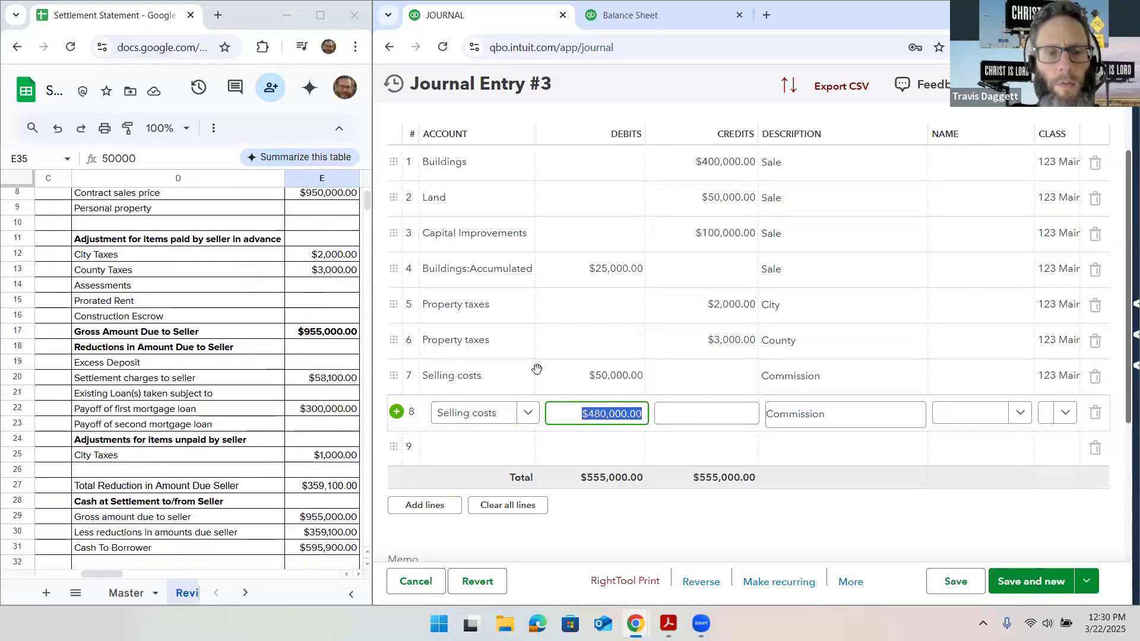
{"action": "type", "text": "8100"}
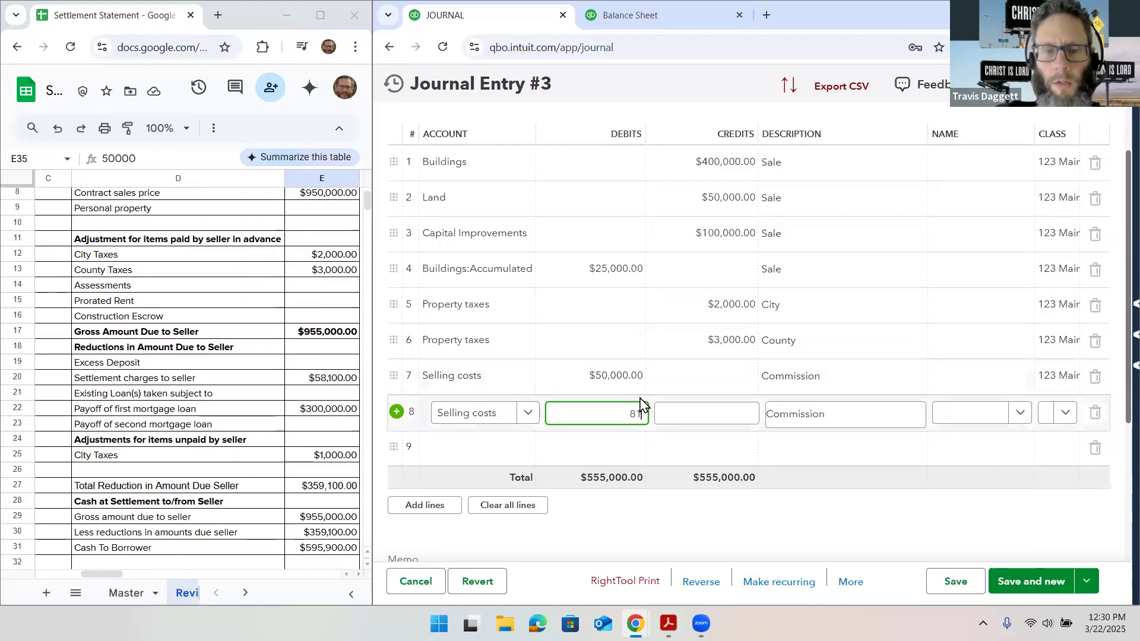
{"action": "key", "text": "Tab"}
{"action": "key", "text": "Tab"}
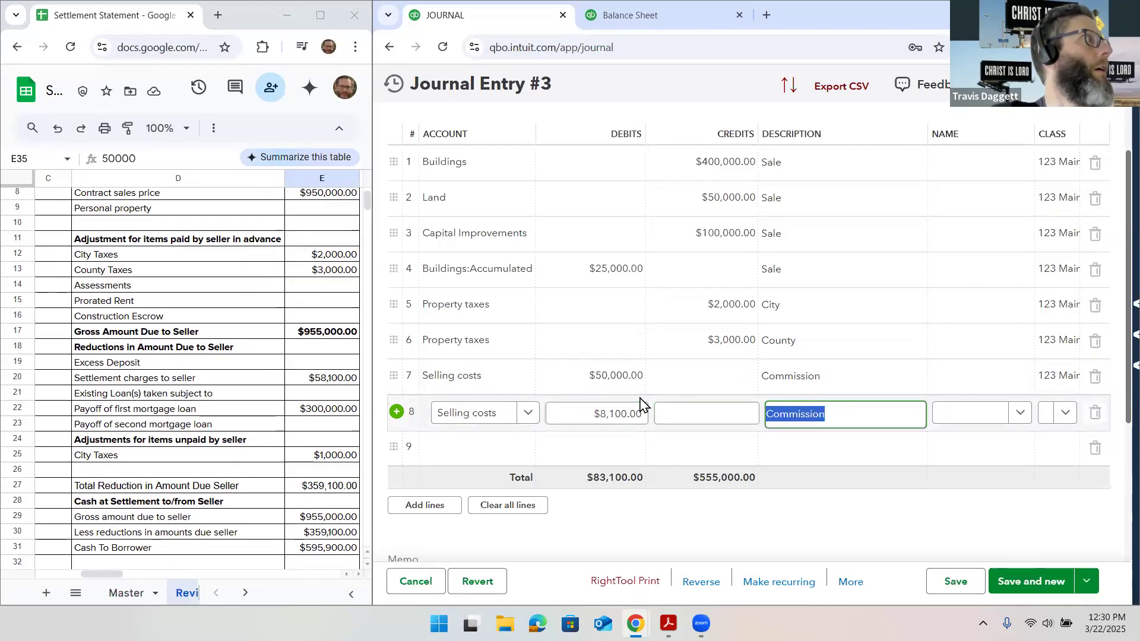
Describe line 8 as "Transfer taxes and other" and assign it the same property class as the other lines
{"action": "type", "text": "Transfer taxes"}
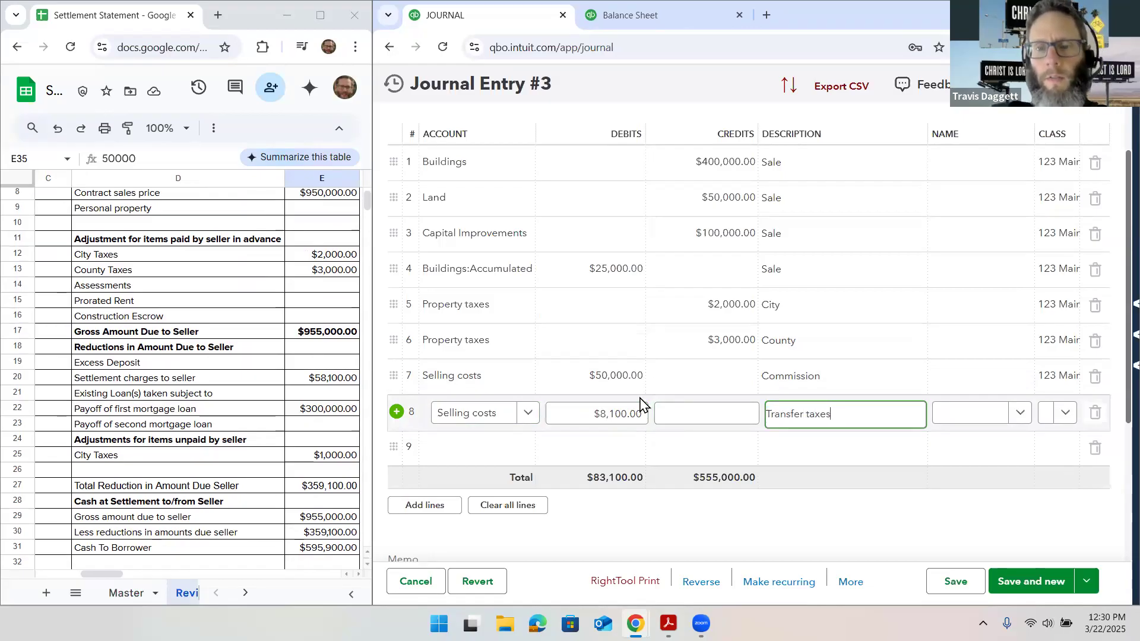
{"action": "type", "text": " and other"}
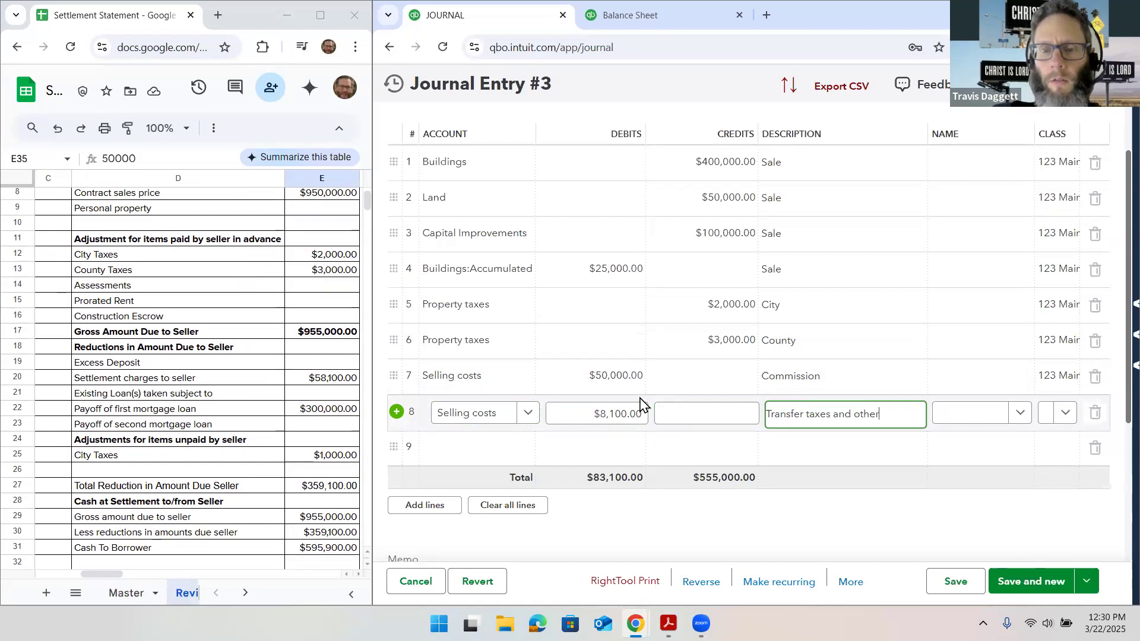
{"action": "left_click", "coordinate": [1063, 416]}
{"action": "left_click", "coordinate": [1069, 469]}
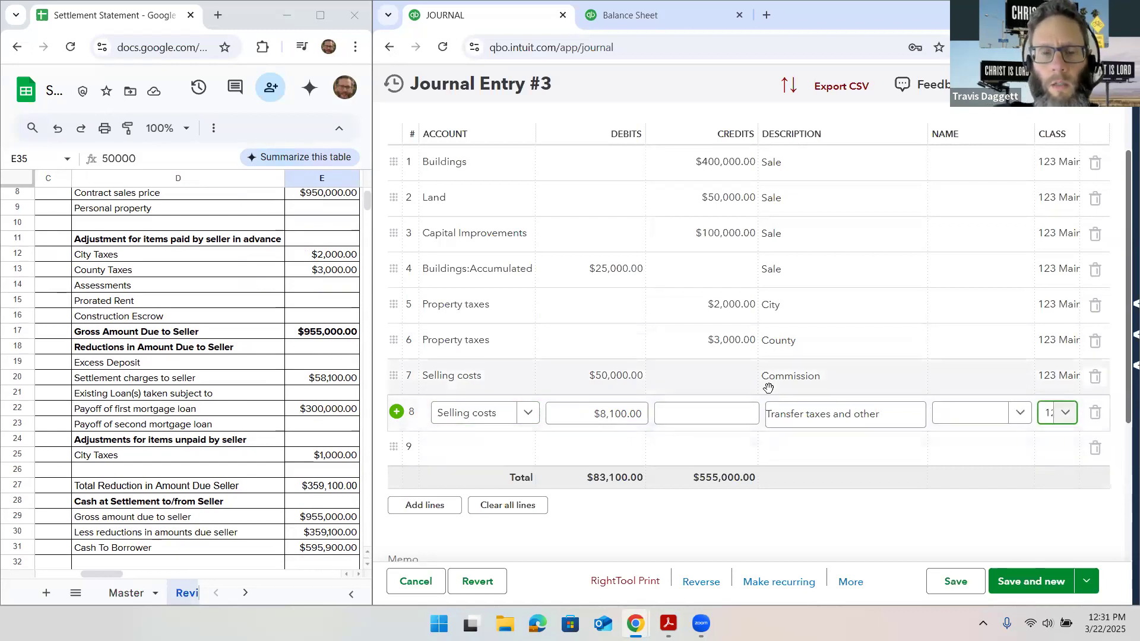
Assign the Loan Payable account to line 9 of the journal entry with a debit of $300,000 for the first mortgage payoff
{"action": "scroll", "coordinate": [769, 386], "scroll_direction": "down", "scroll_amount": 1}
{"action": "scroll", "coordinate": [768, 386], "scroll_direction": "down", "scroll_amount": 1}
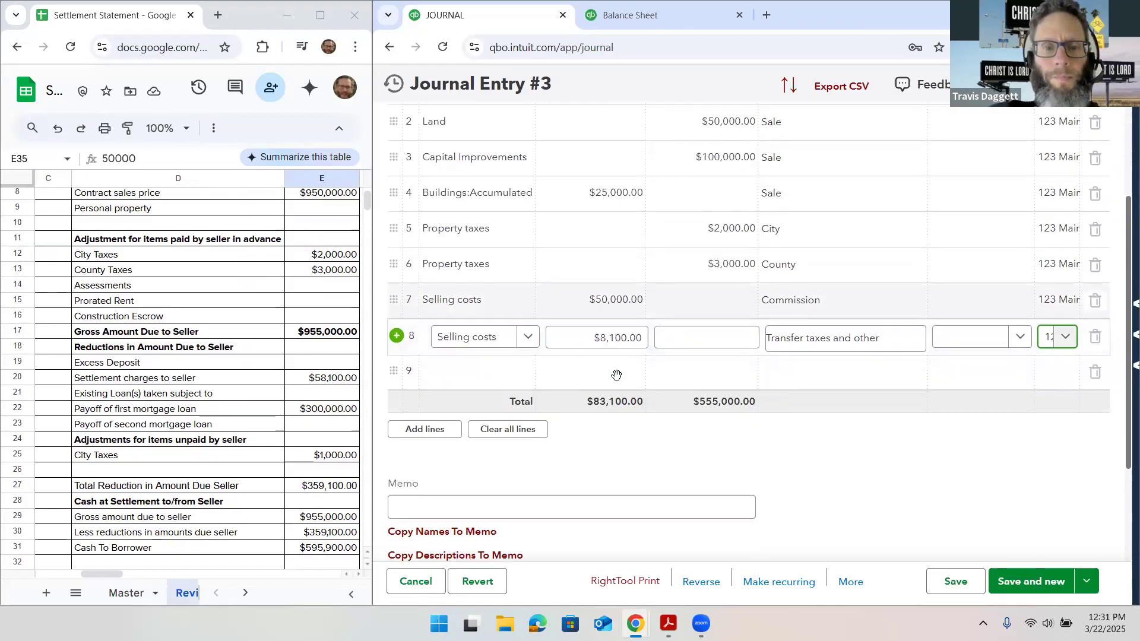
{"action": "left_click", "coordinate": [486, 379]}
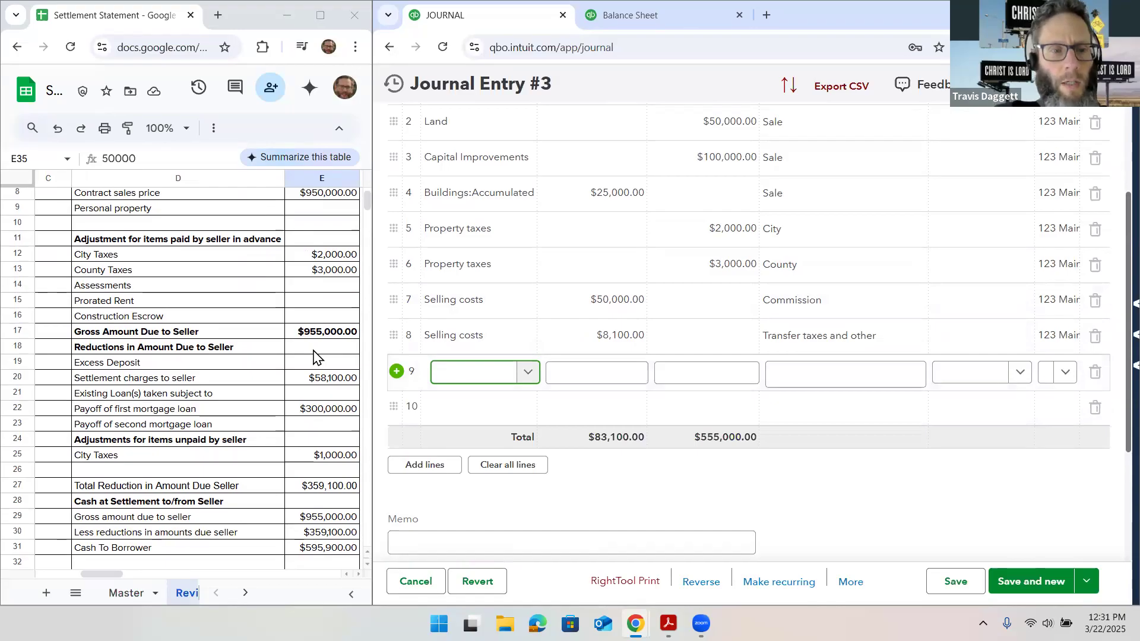
{"action": "type", "text": "Loan"}
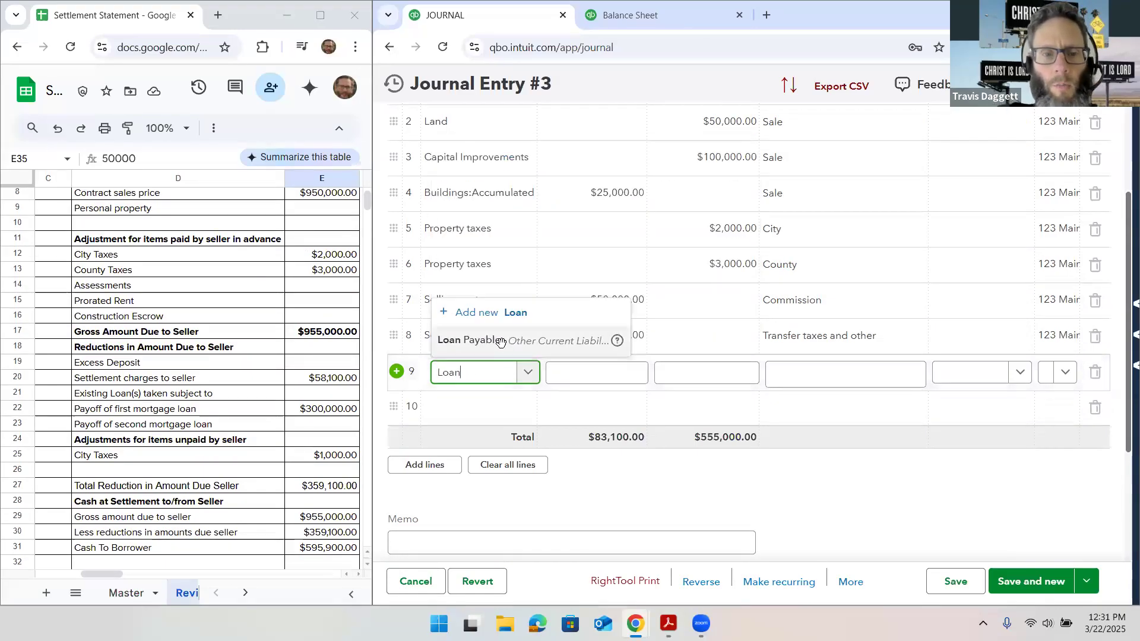
{"action": "left_click", "coordinate": [498, 337]}
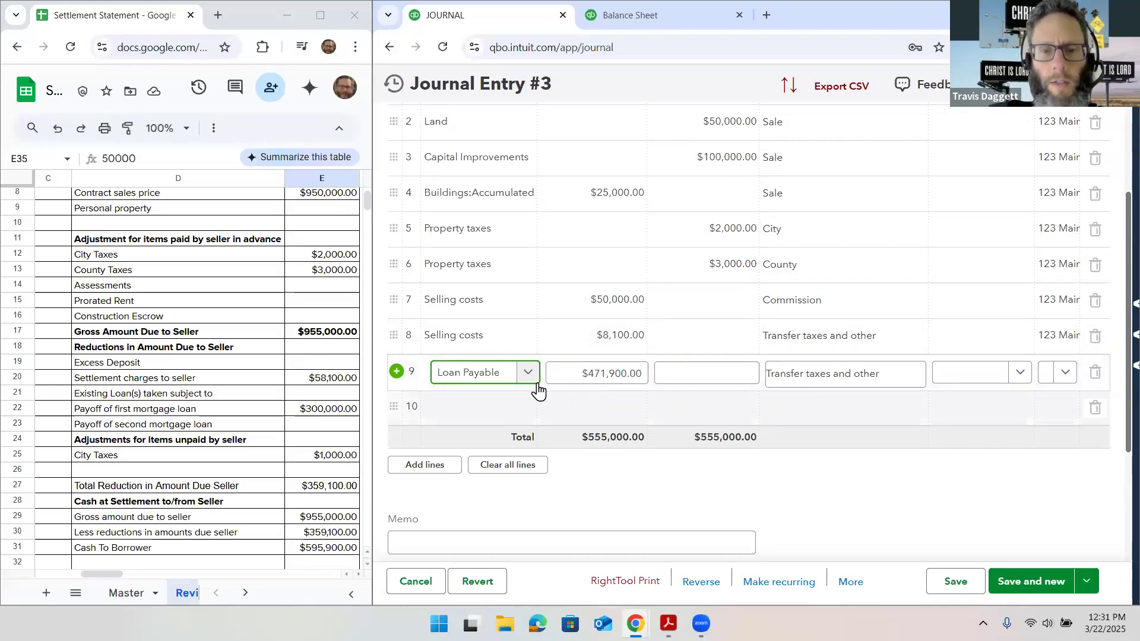
{"action": "key", "text": "Tab"}
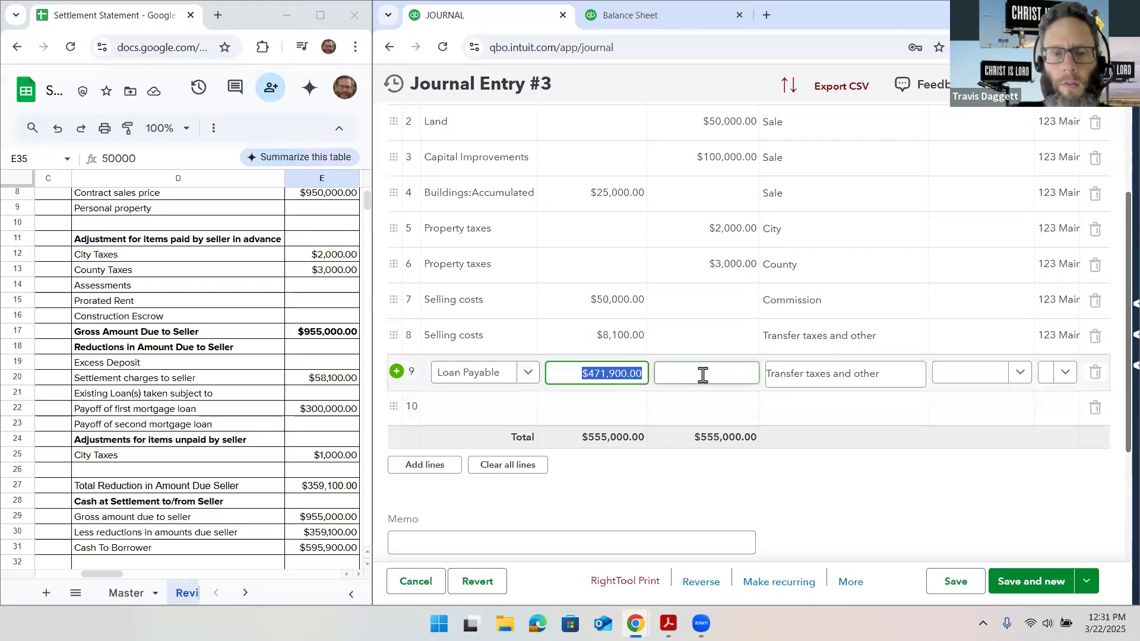
{"action": "type", "text": "300000"}
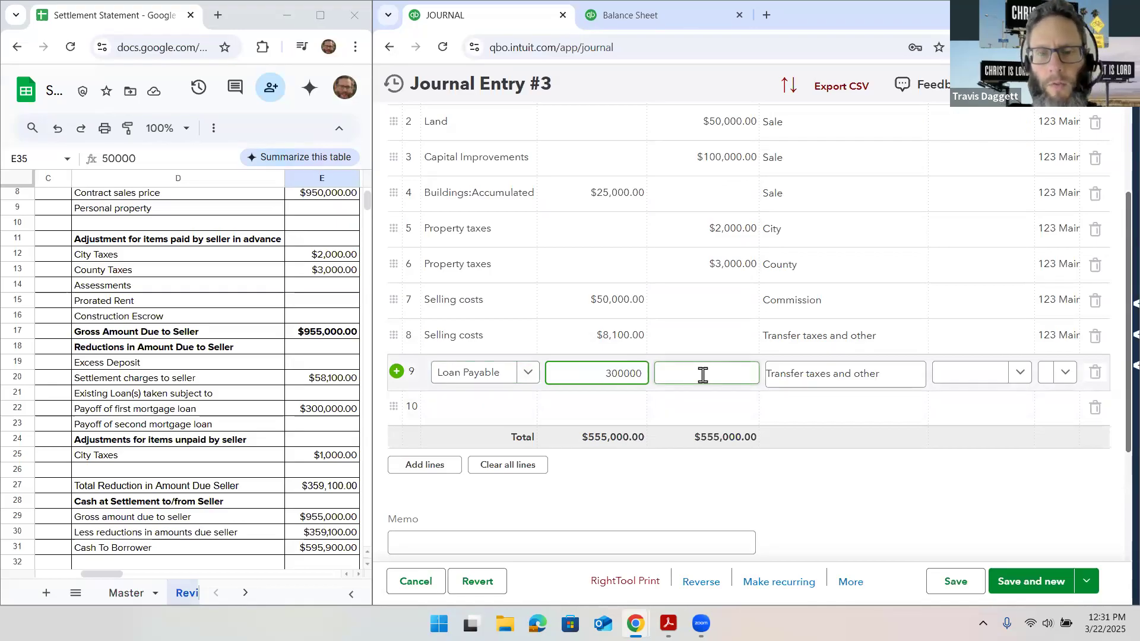
{"action": "key", "text": "Tab"}
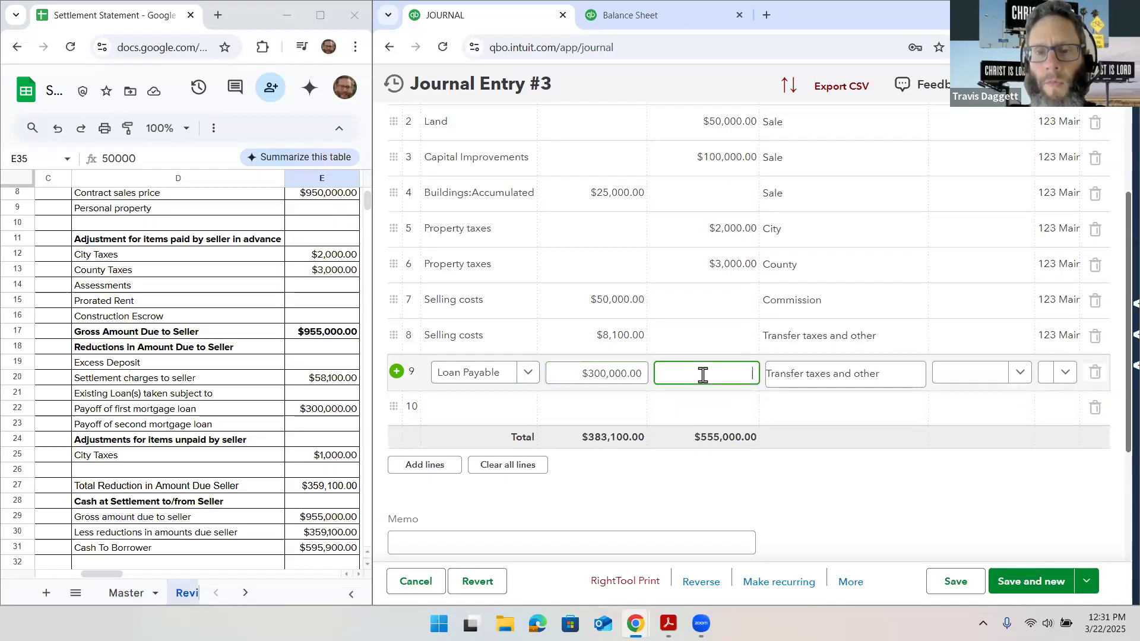
Describe line 9 as "Loan payoff" and give it the same property class as the other lines
{"action": "key", "text": "Tab"}
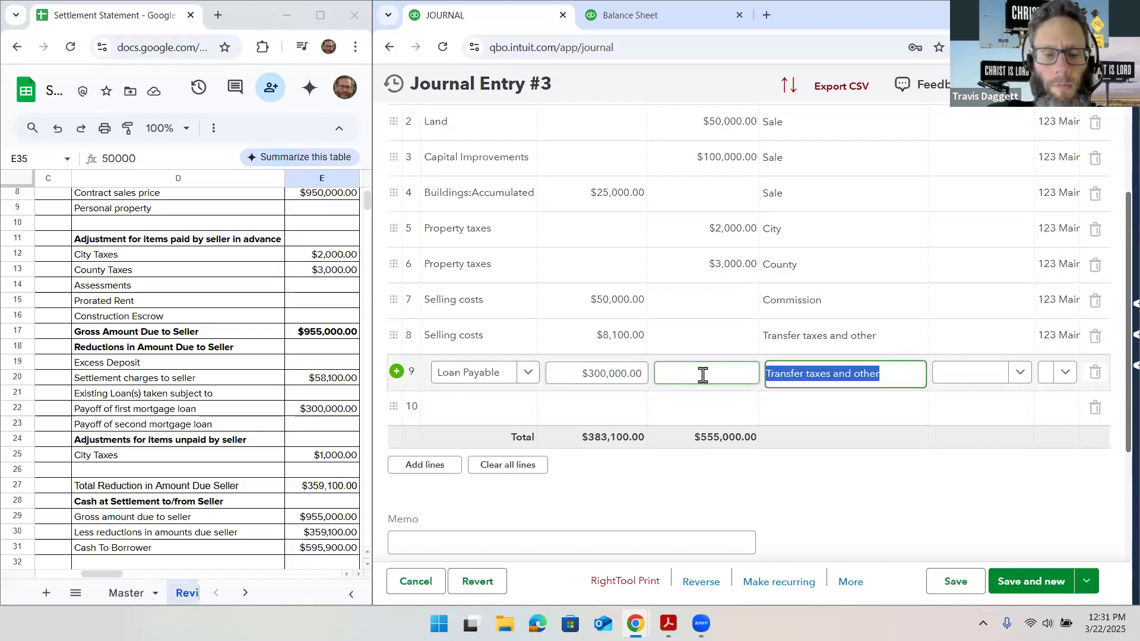
{"action": "type", "text": "Loan payoff"}
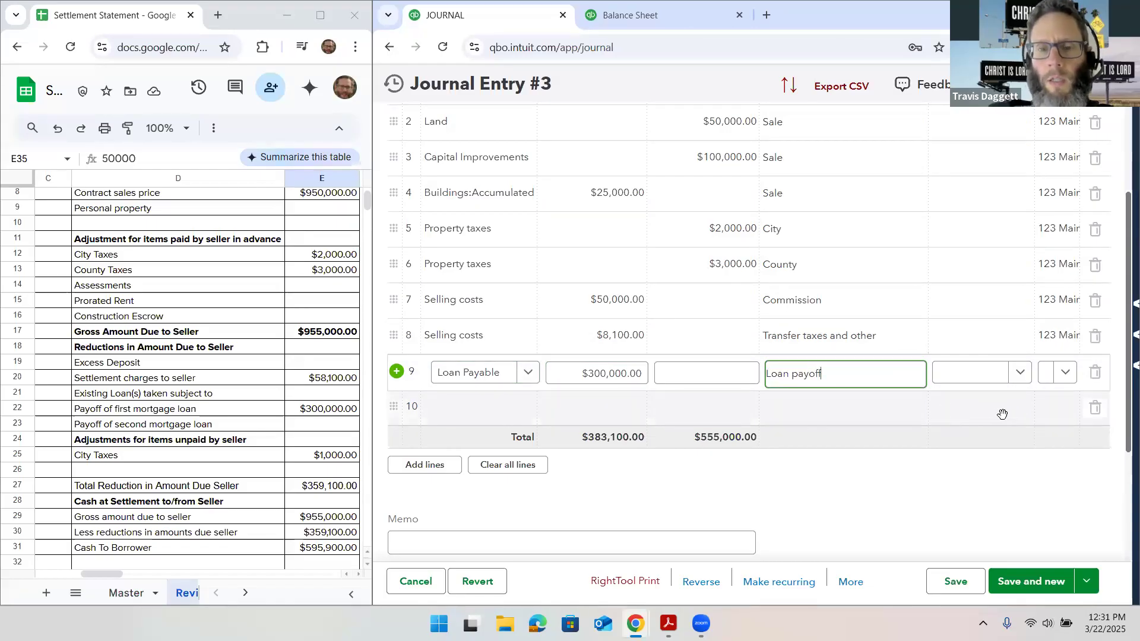
{"action": "left_click", "coordinate": [1062, 379]}
{"action": "left_click", "coordinate": [1079, 424]}
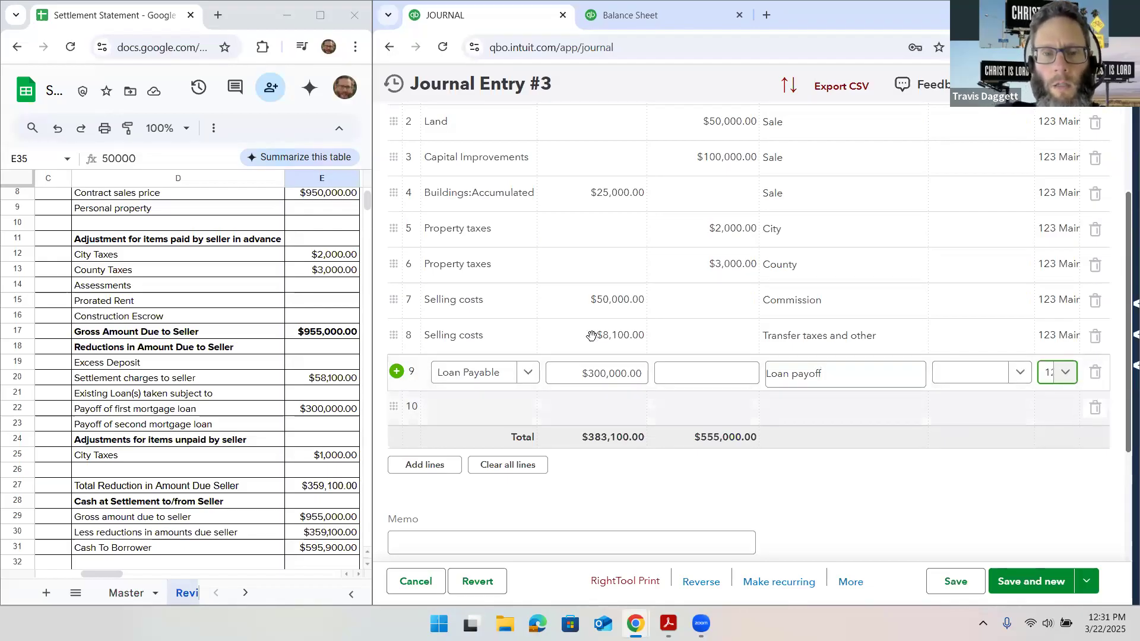
Assign the existing Property taxes account to line 10 of the journal entry
{"action": "scroll", "coordinate": [502, 372], "scroll_direction": "down", "scroll_amount": 1}
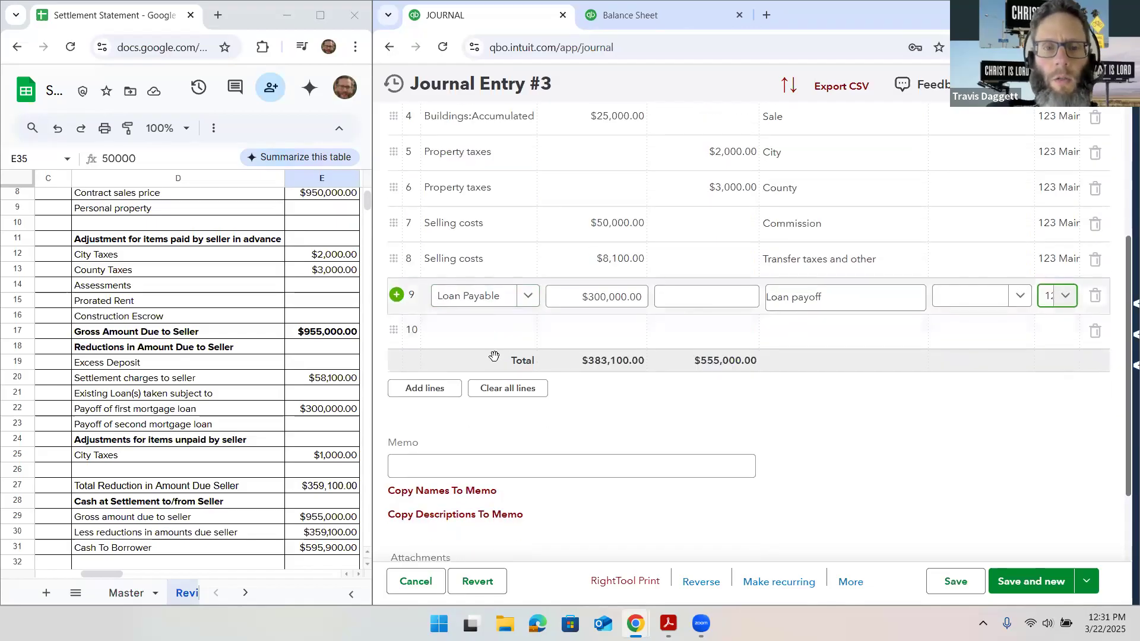
{"action": "left_click", "coordinate": [475, 337]}
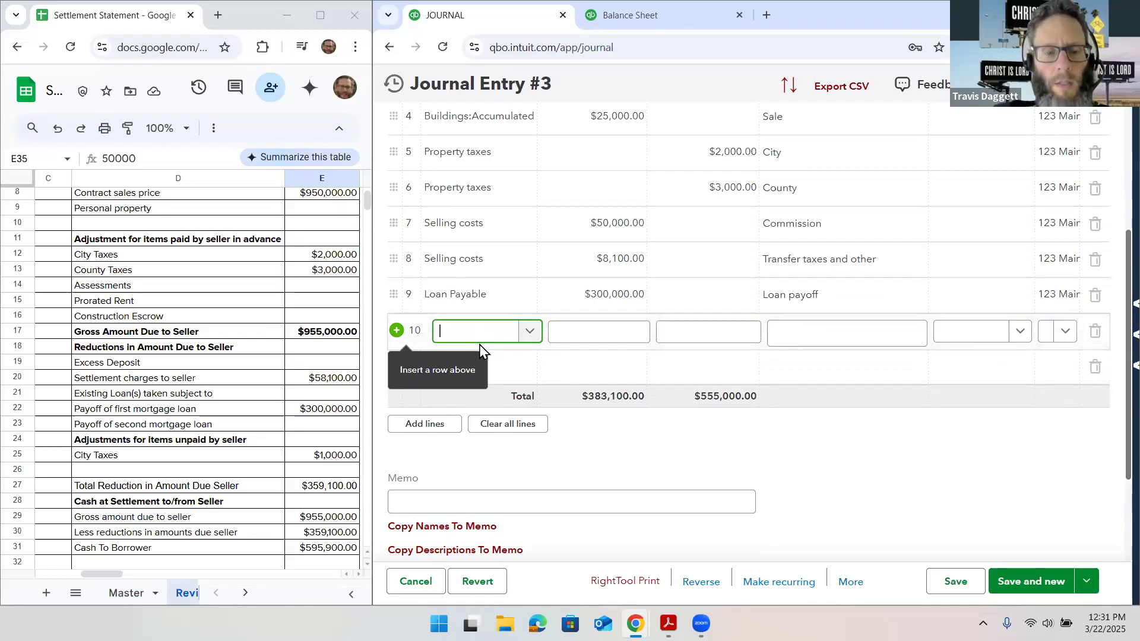
{"action": "type", "text": "Proper"}
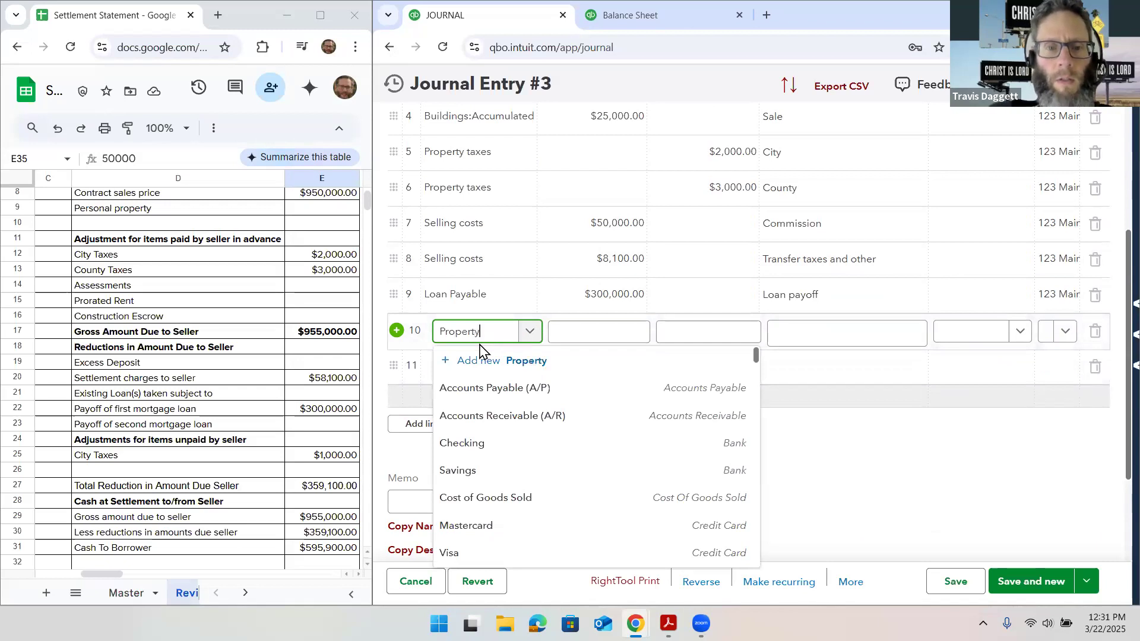
{"action": "type", "text": "ty"}
{"action": "left_click", "coordinate": [475, 389]}
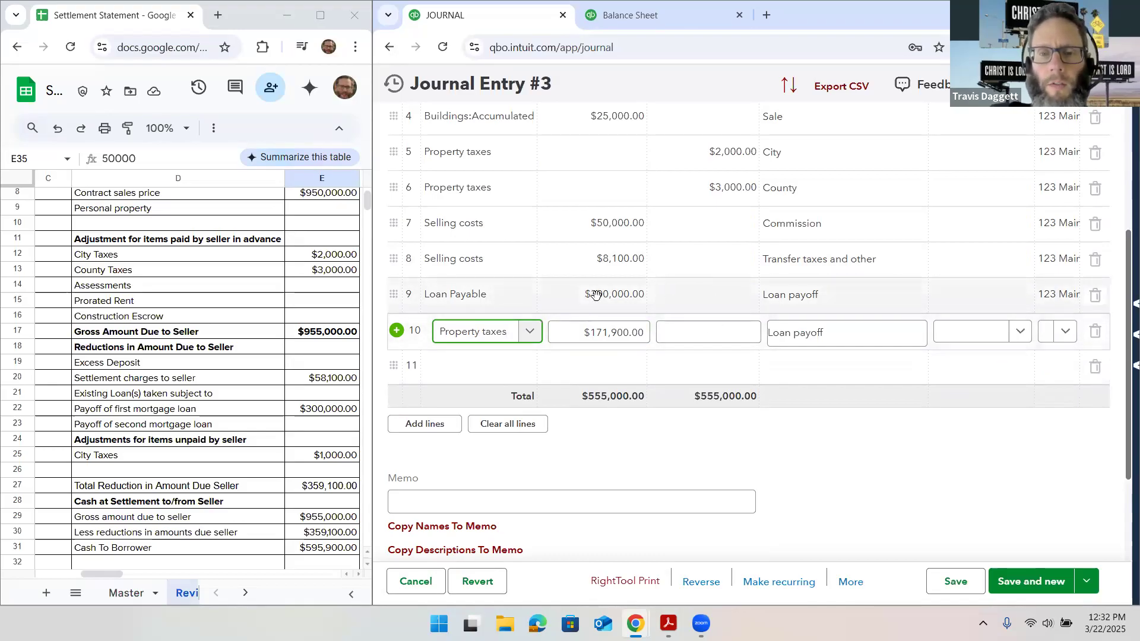
{"action": "left_click", "coordinate": [568, 342]}
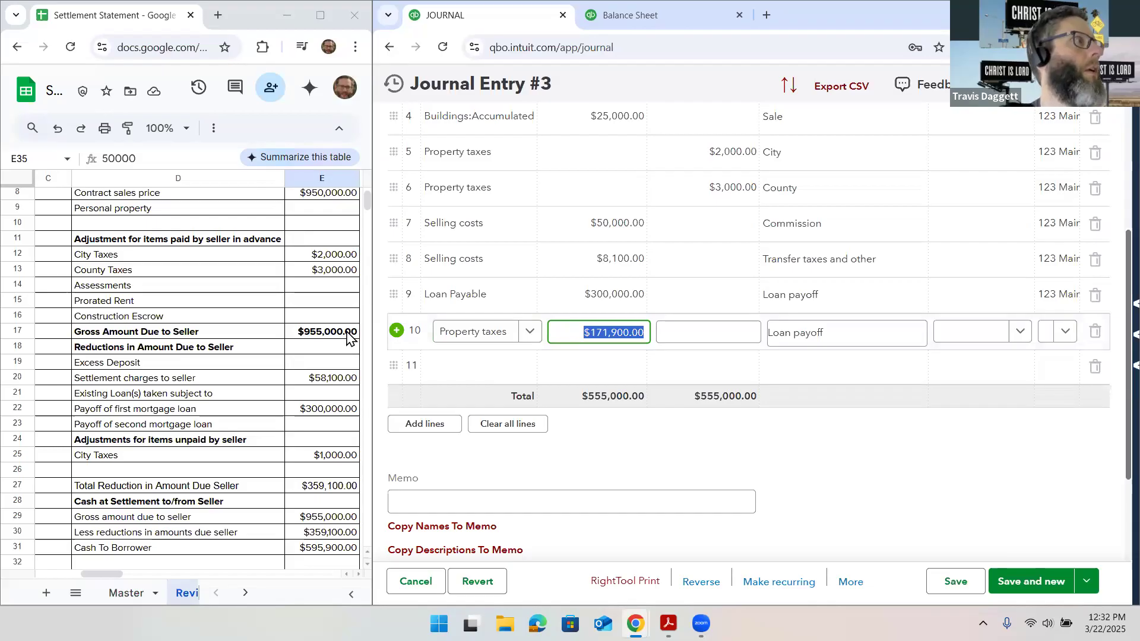
{"action": "left_click", "coordinate": [1072, 357]}
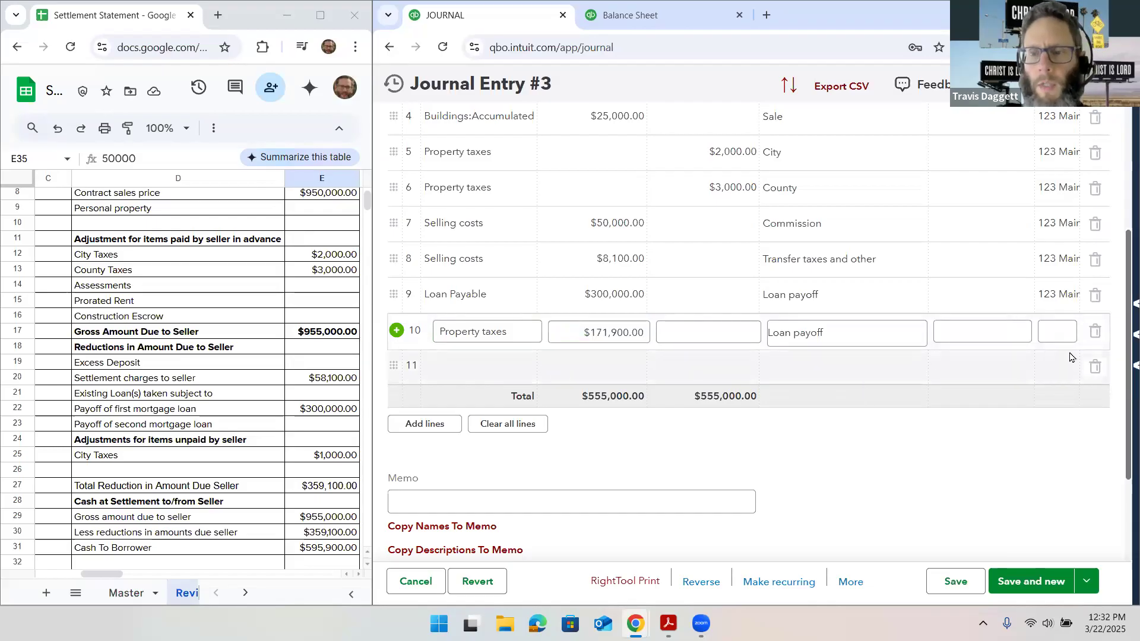
Check the settlement statement's closing cash section and change the account on line 10 to Checking
{"action": "scroll", "coordinate": [284, 374], "scroll_direction": "down", "scroll_amount": 3}
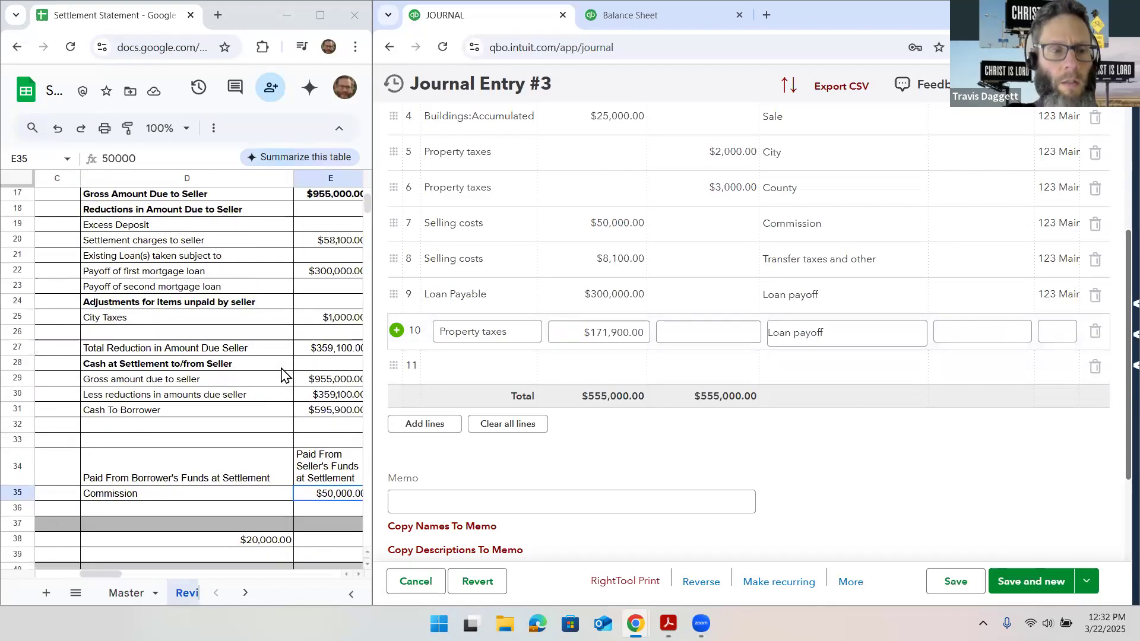
{"action": "scroll", "coordinate": [282, 375], "scroll_direction": "down", "scroll_amount": 1}
{"action": "scroll", "coordinate": [291, 376], "scroll_direction": "down", "scroll_amount": 1}
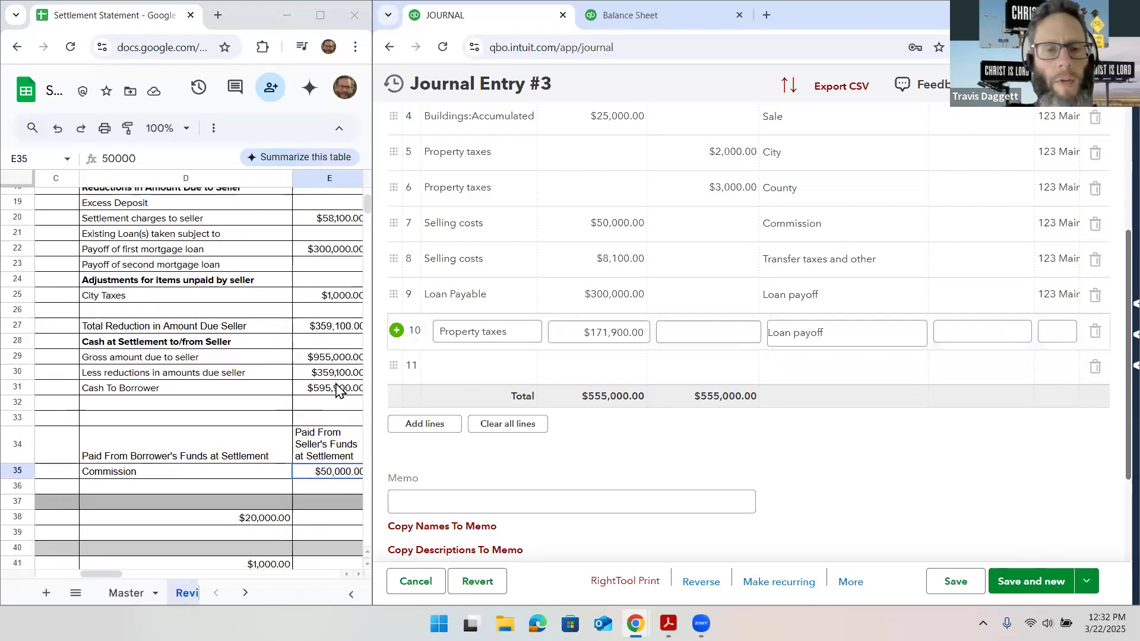
{"action": "left_click", "coordinate": [480, 334]}
{"action": "type", "text": "checkin"}
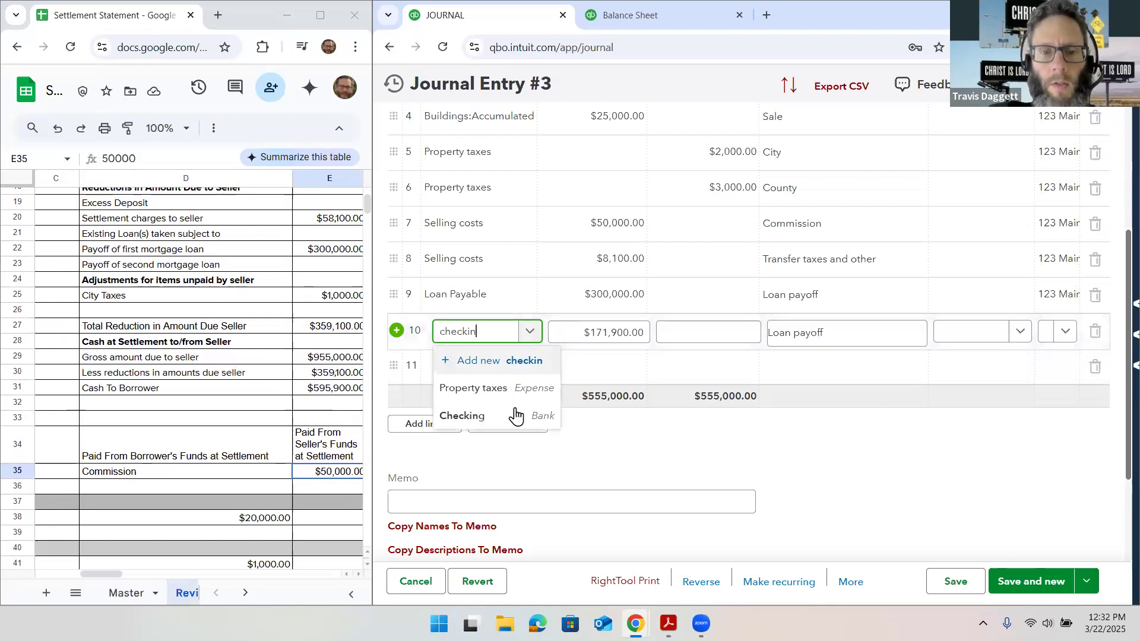
{"action": "key", "text": "Return"}
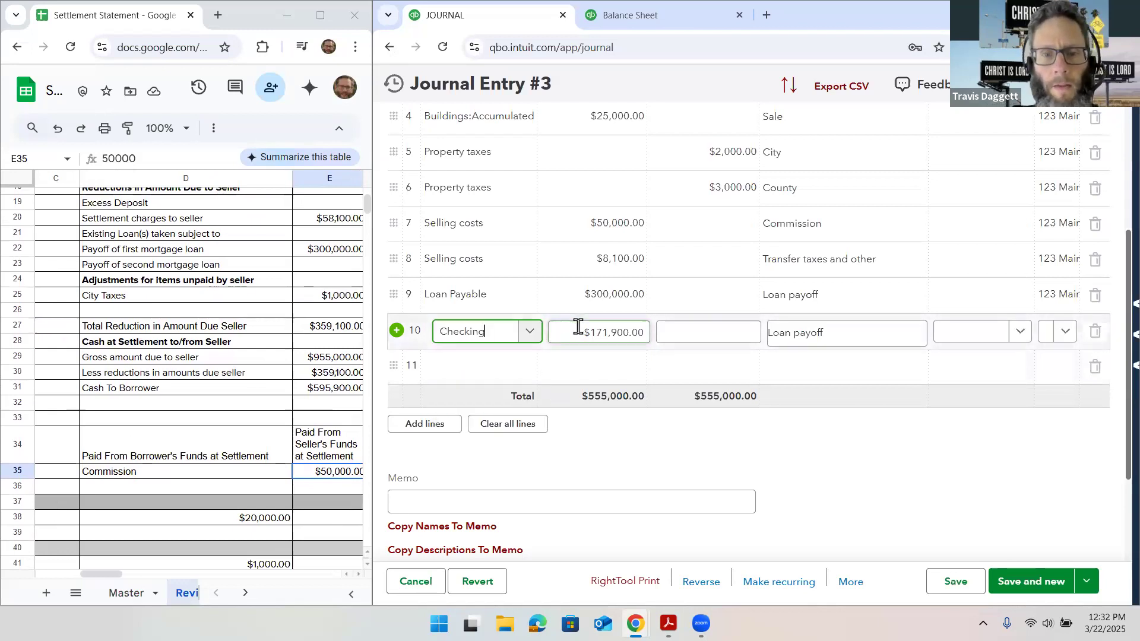
Set the Checking line's debit to $595,900 and its description to "Cash at closing"
{"action": "left_click", "coordinate": [579, 327]}
{"action": "type", "text": "595"}
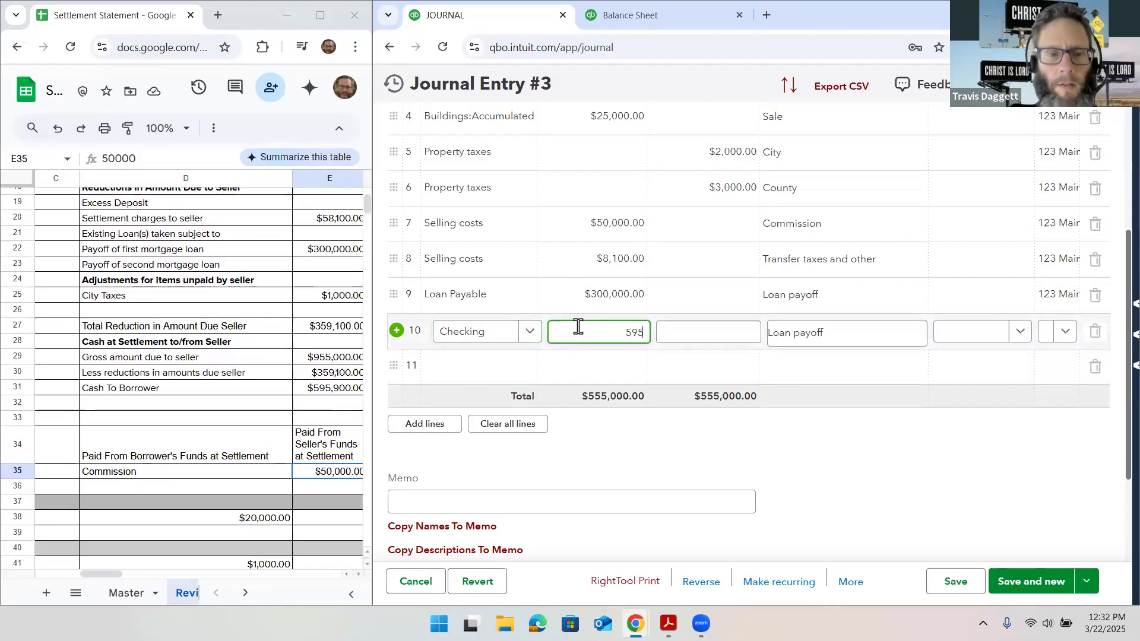
{"action": "type", "text": ",900"}
{"action": "key", "text": "Tab"}
{"action": "key", "text": "Tab"}
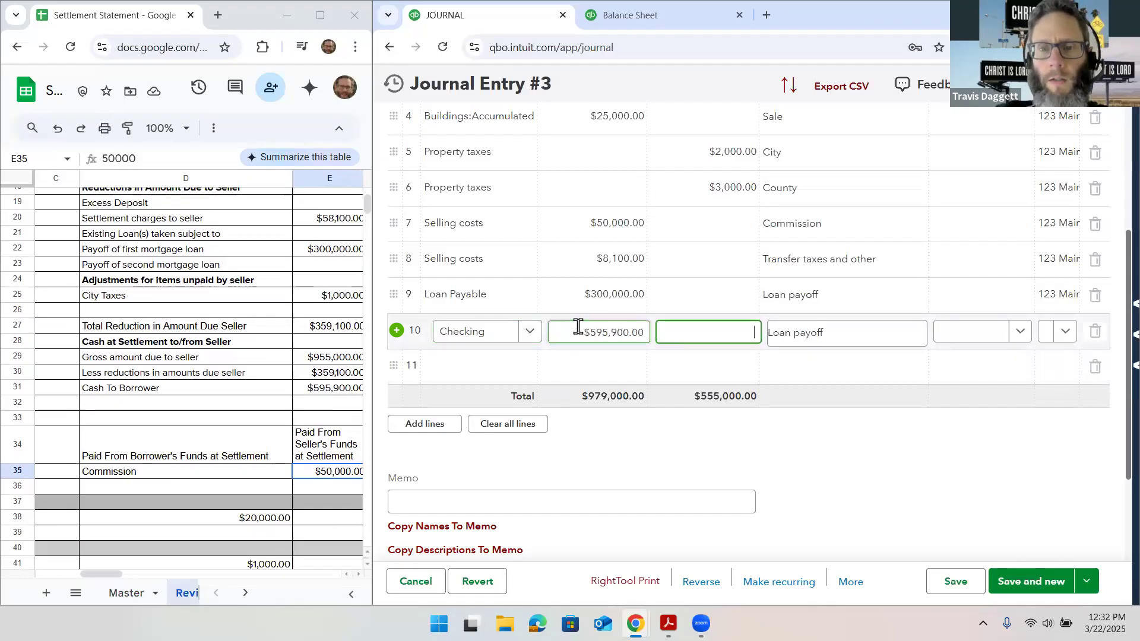
{"action": "type", "text": "Cash "}
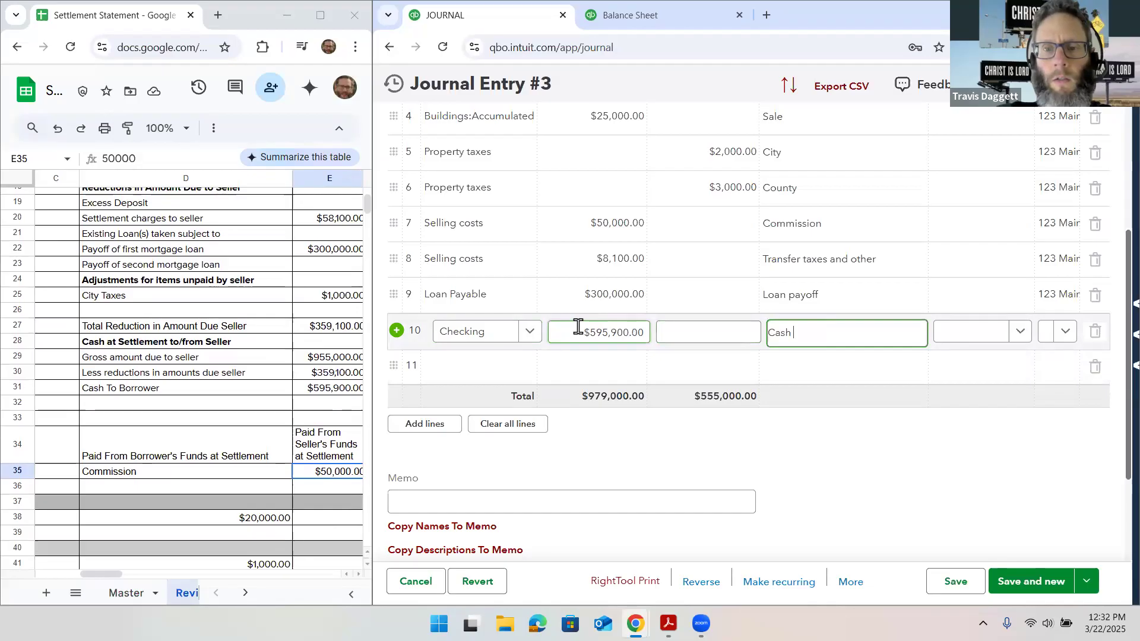
{"action": "type", "text": "at closing"}
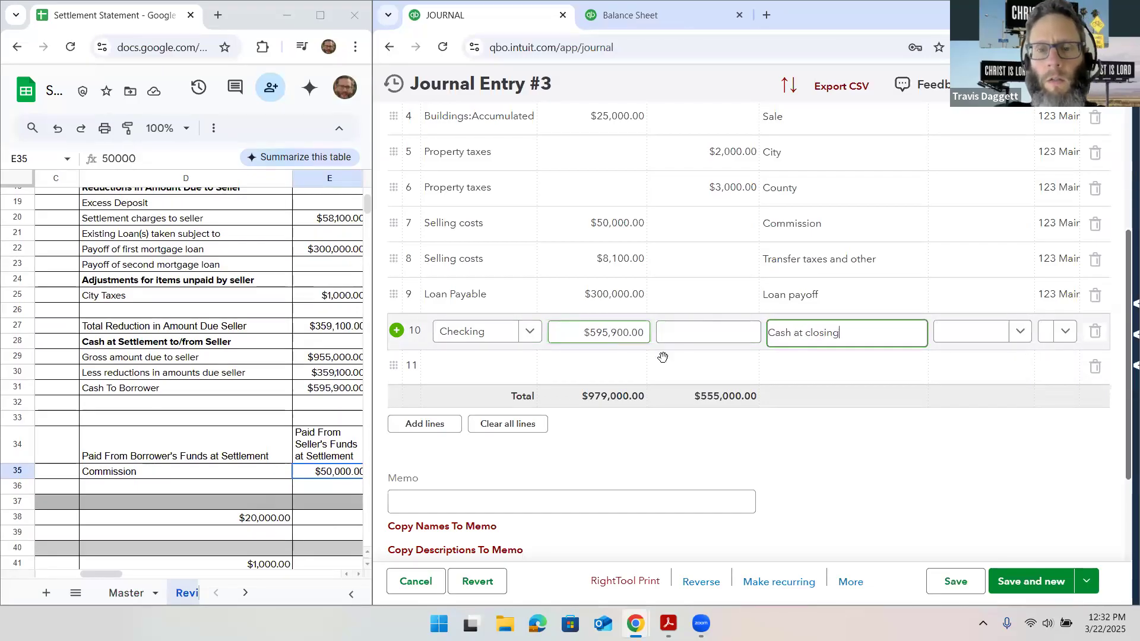
{"action": "left_click", "coordinate": [719, 360]}
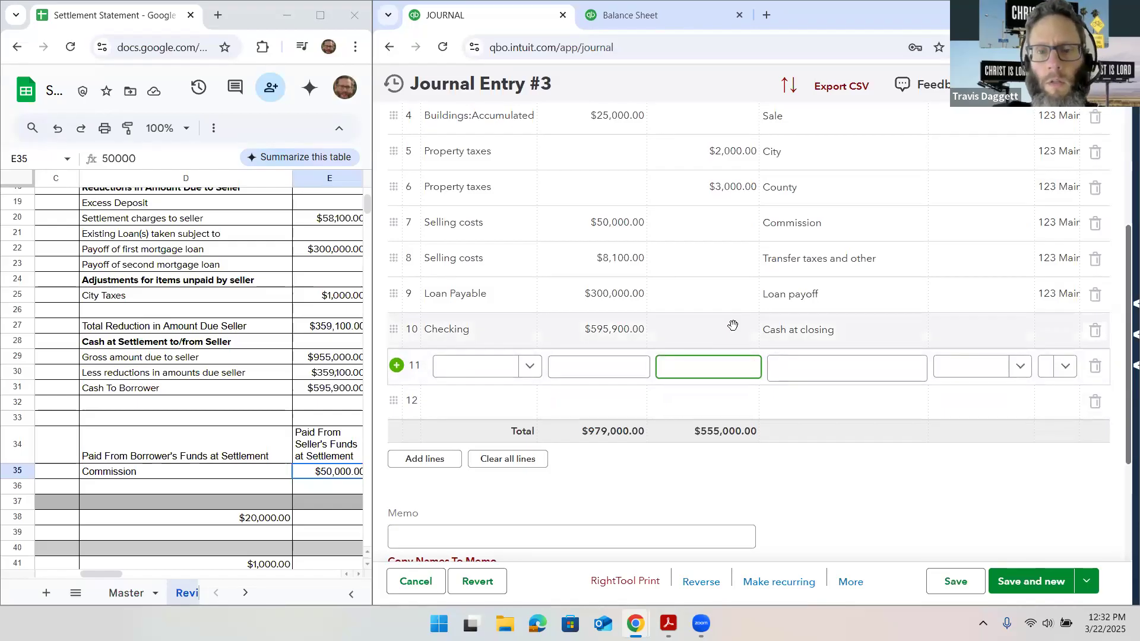
{"action": "scroll", "coordinate": [732, 326], "scroll_direction": "up", "scroll_amount": 1}
{"action": "scroll", "coordinate": [732, 325], "scroll_direction": "up", "scroll_amount": 1}
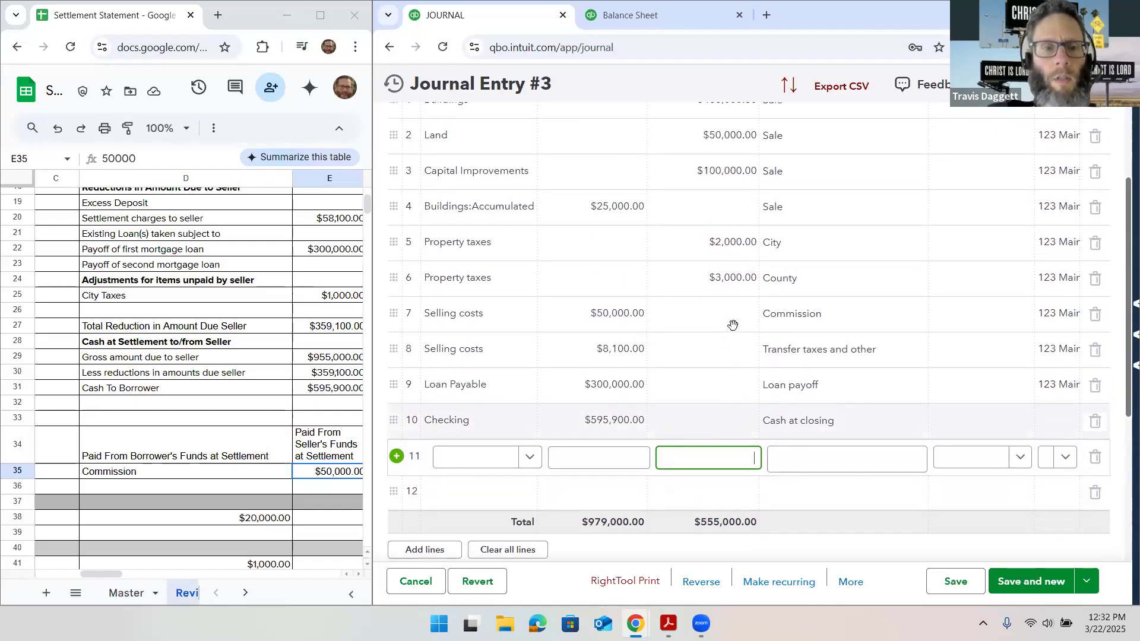
{"action": "scroll", "coordinate": [732, 325], "scroll_direction": "up", "scroll_amount": 1}
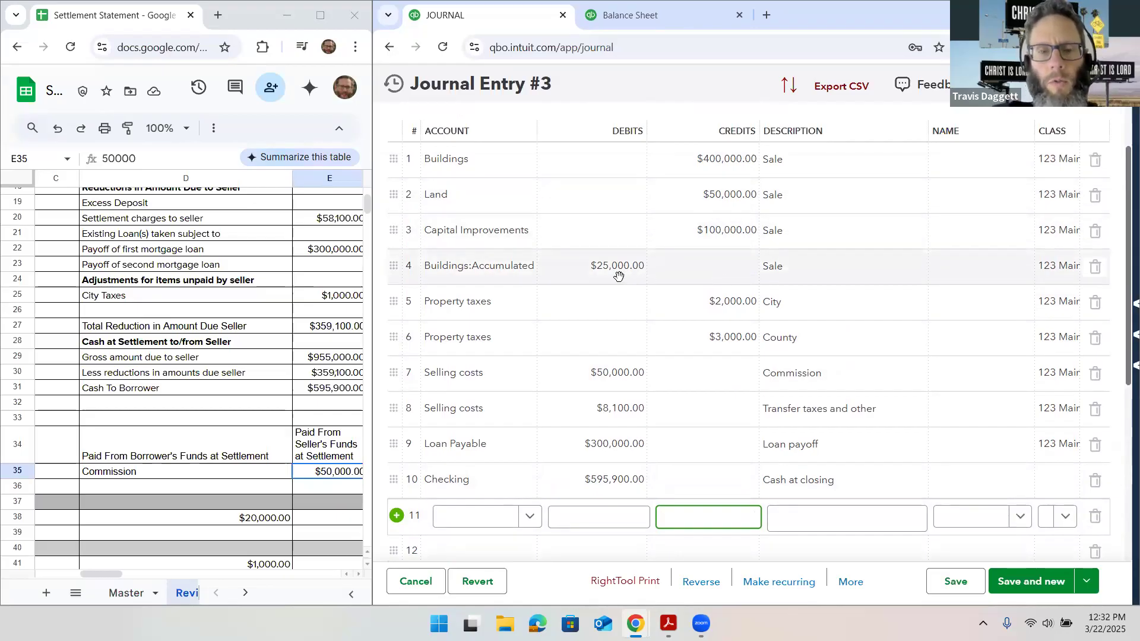
{"action": "scroll", "coordinate": [619, 276], "scroll_direction": "down", "scroll_amount": 1}
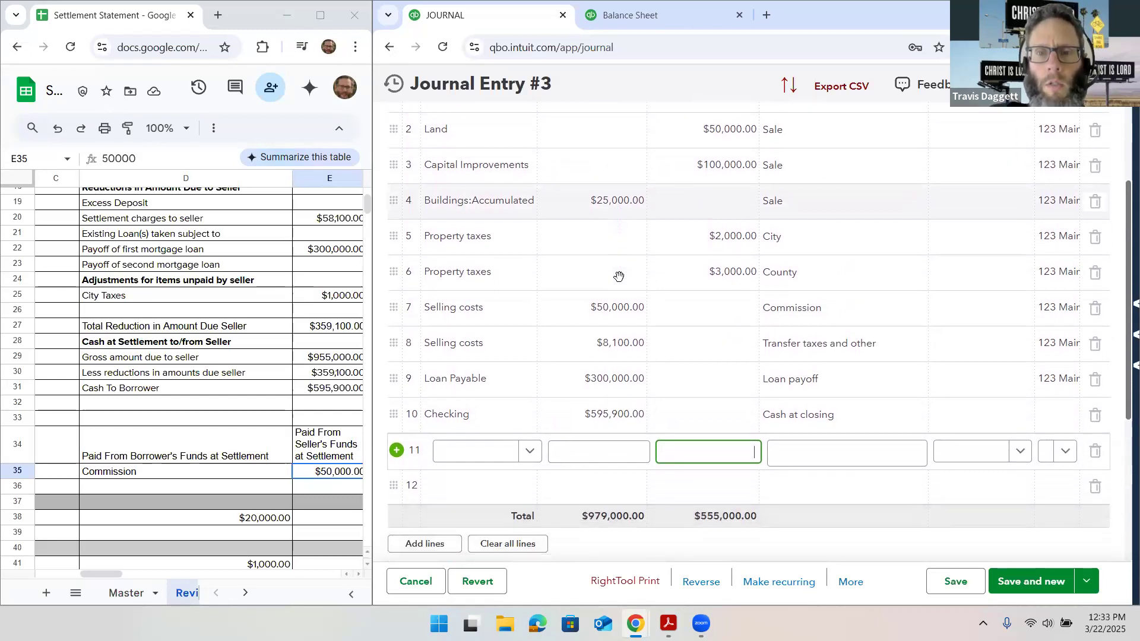
{"action": "scroll", "coordinate": [619, 274], "scroll_direction": "down", "scroll_amount": 1}
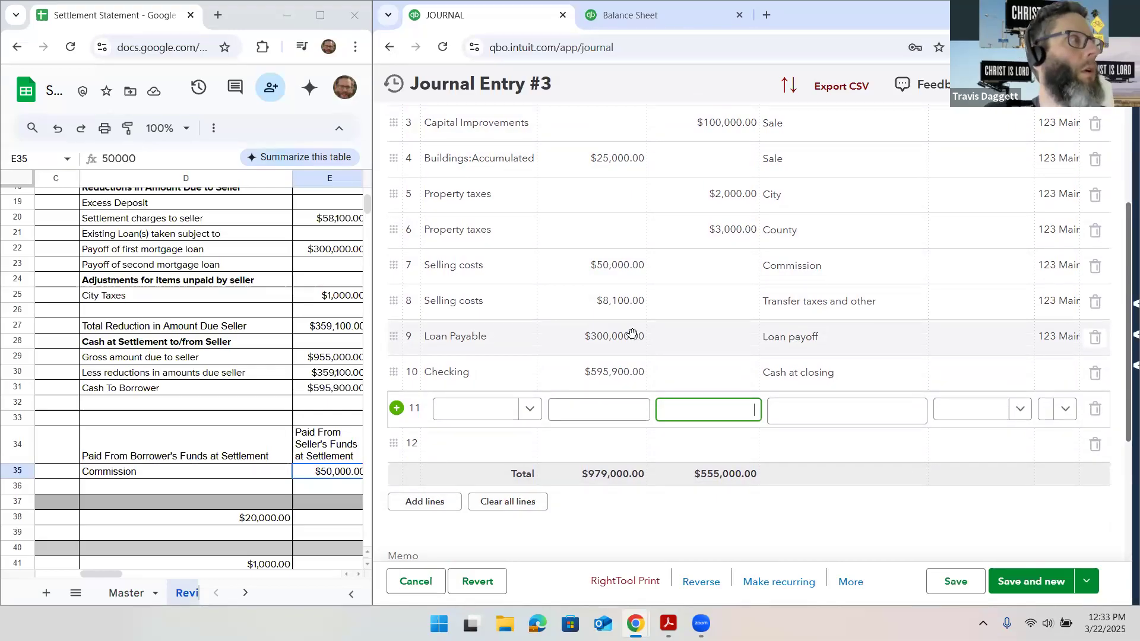
{"action": "scroll", "coordinate": [632, 334], "scroll_direction": "down", "scroll_amount": 2}
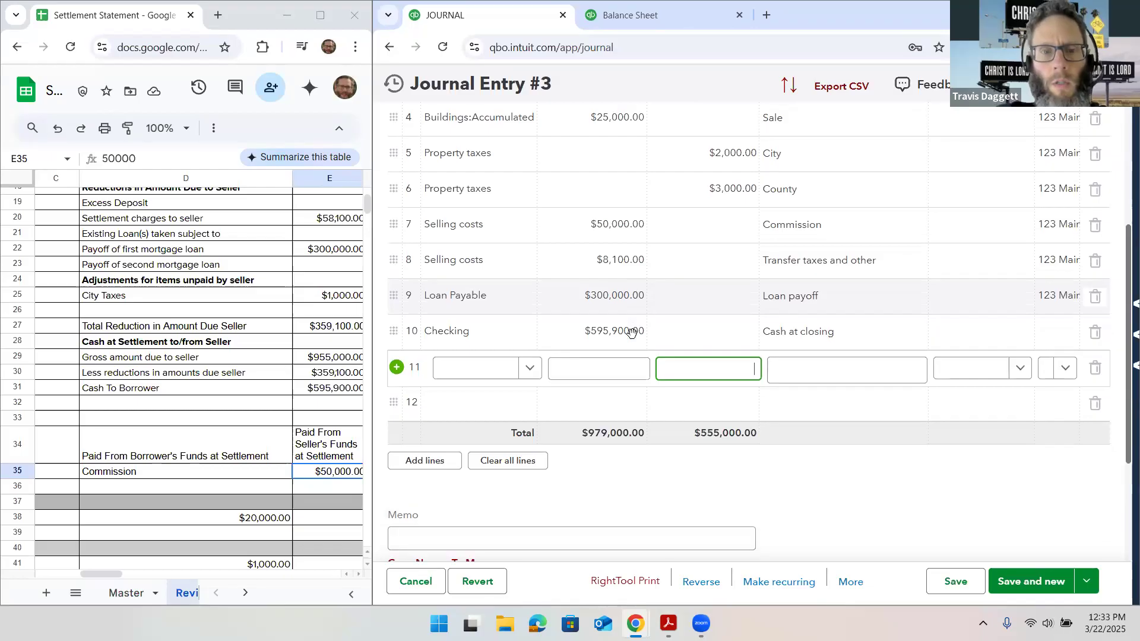
{"action": "scroll", "coordinate": [632, 334], "scroll_direction": "down", "scroll_amount": 1}
{"action": "scroll", "coordinate": [632, 333], "scroll_direction": "up", "scroll_amount": 2}
{"action": "scroll", "coordinate": [631, 334], "scroll_direction": "down", "scroll_amount": 1}
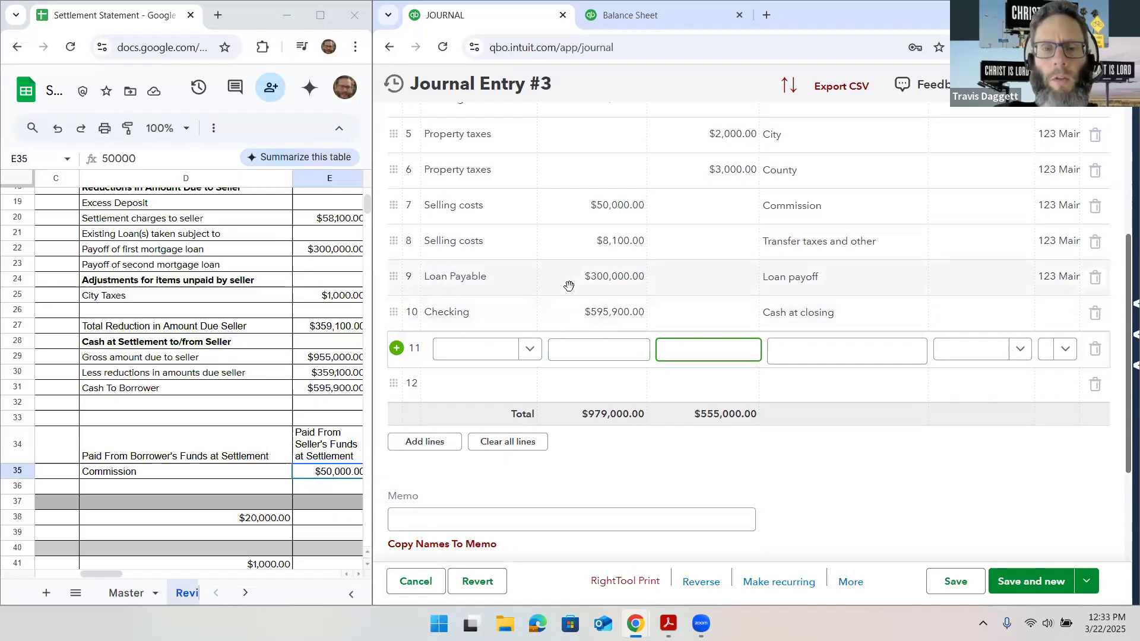
{"action": "left_click", "coordinate": [484, 355]}
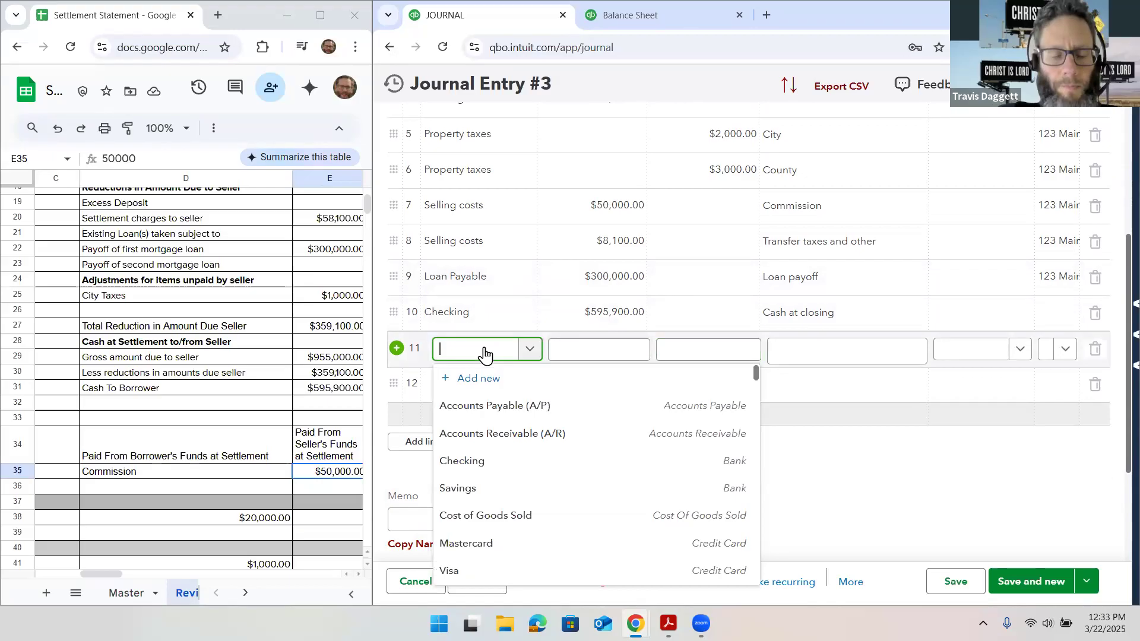
{"action": "type", "text": "Gain"}
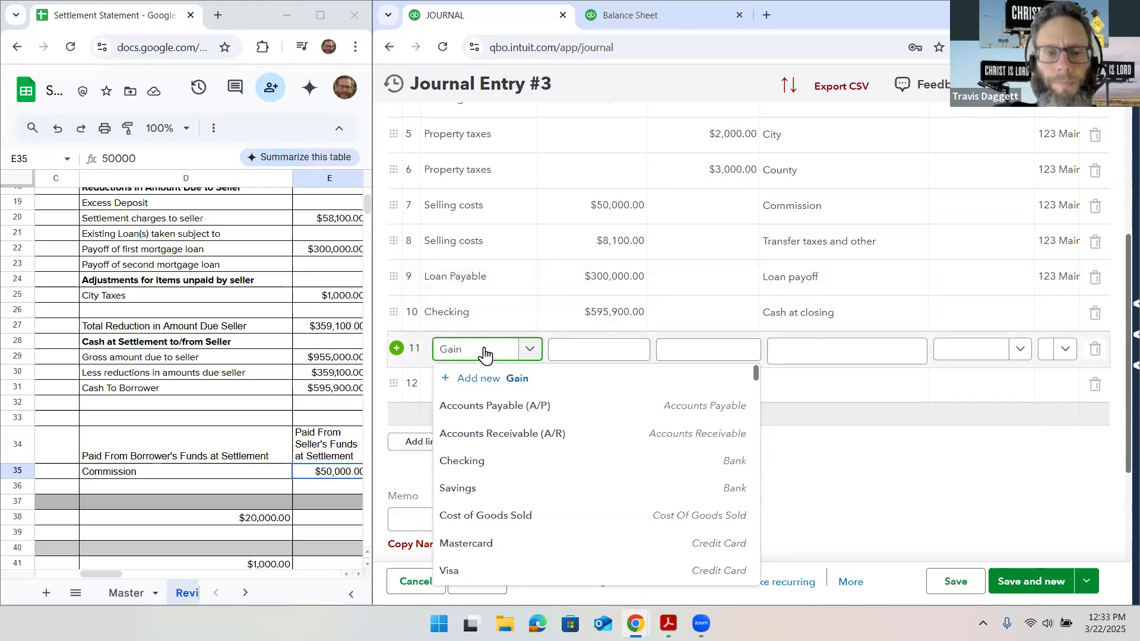
{"action": "left_click", "coordinate": [489, 378]}
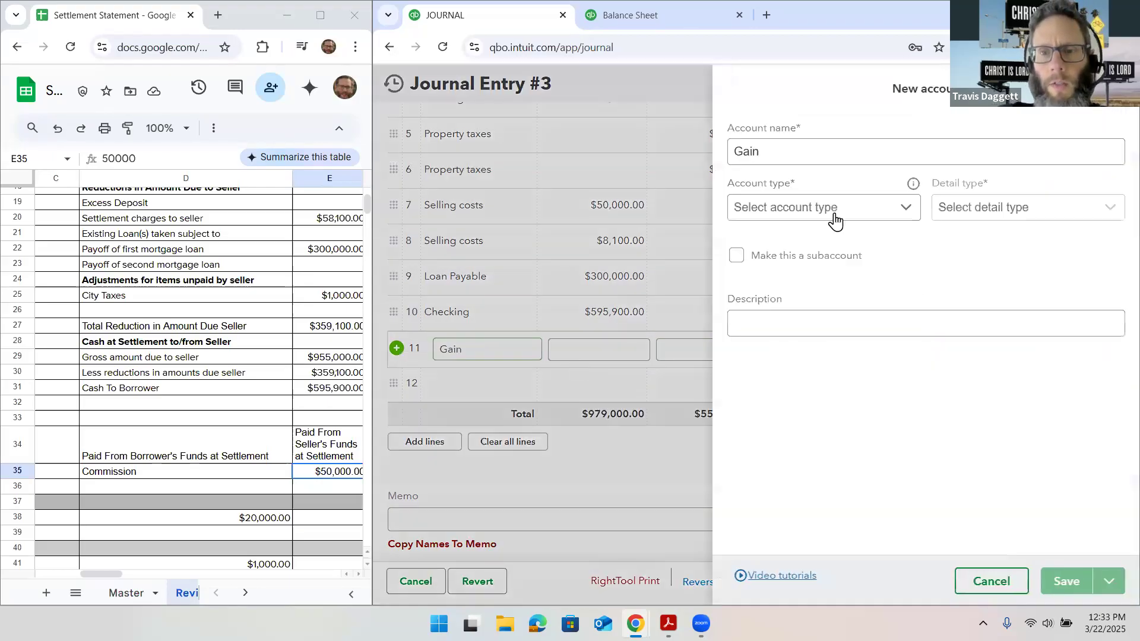
{"action": "left_click", "coordinate": [826, 157]}
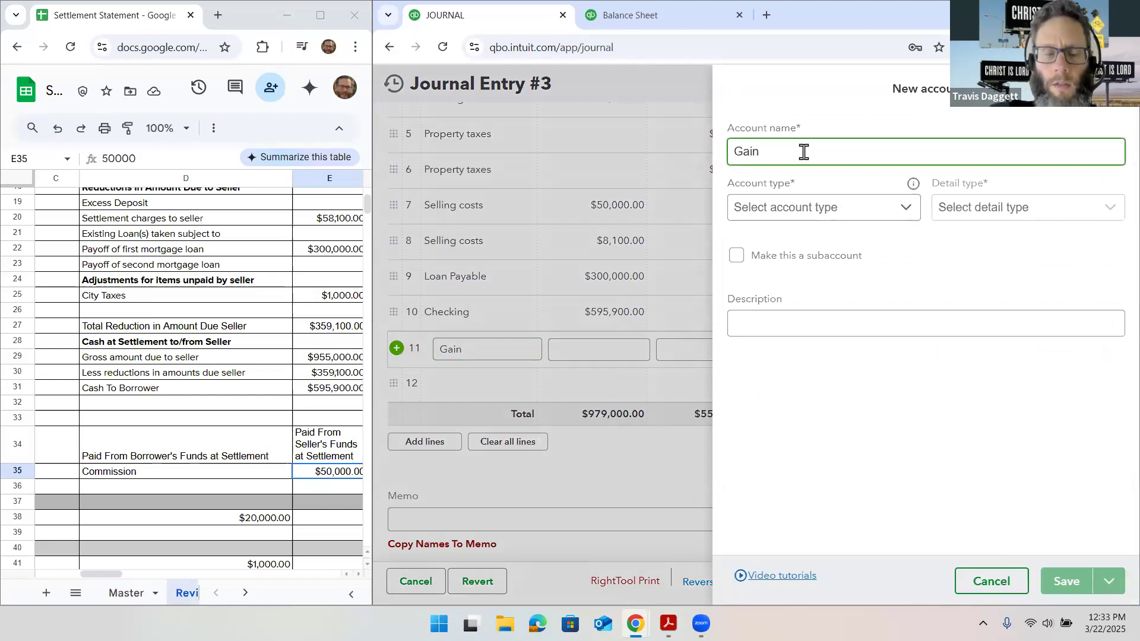
{"action": "type", "text": "/Loss"}
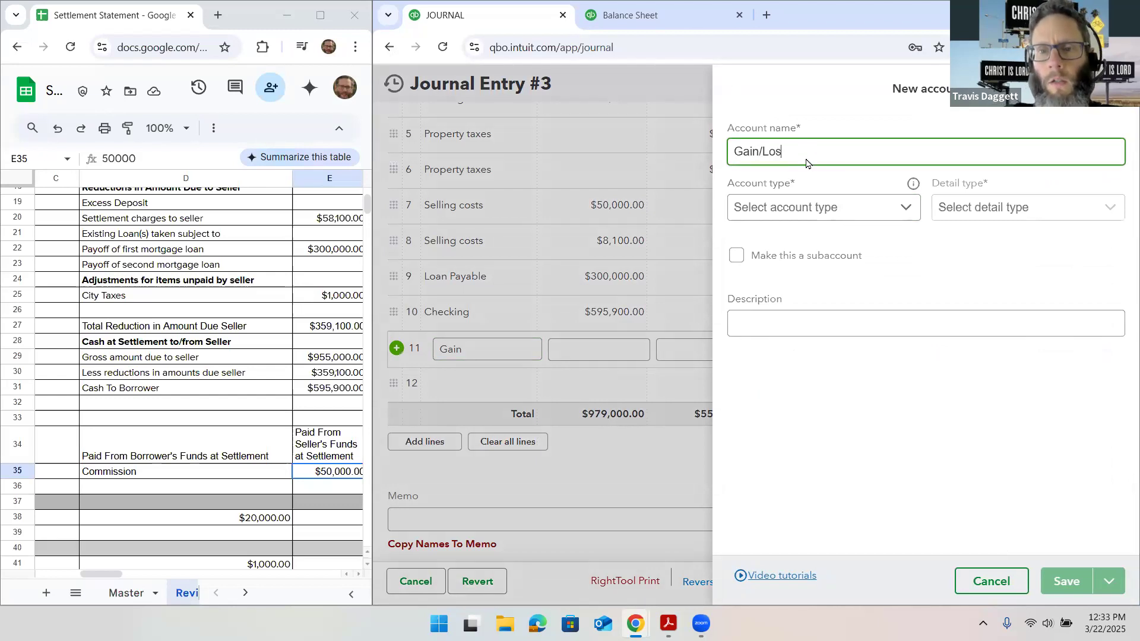
{"action": "left_click", "coordinate": [839, 212]}
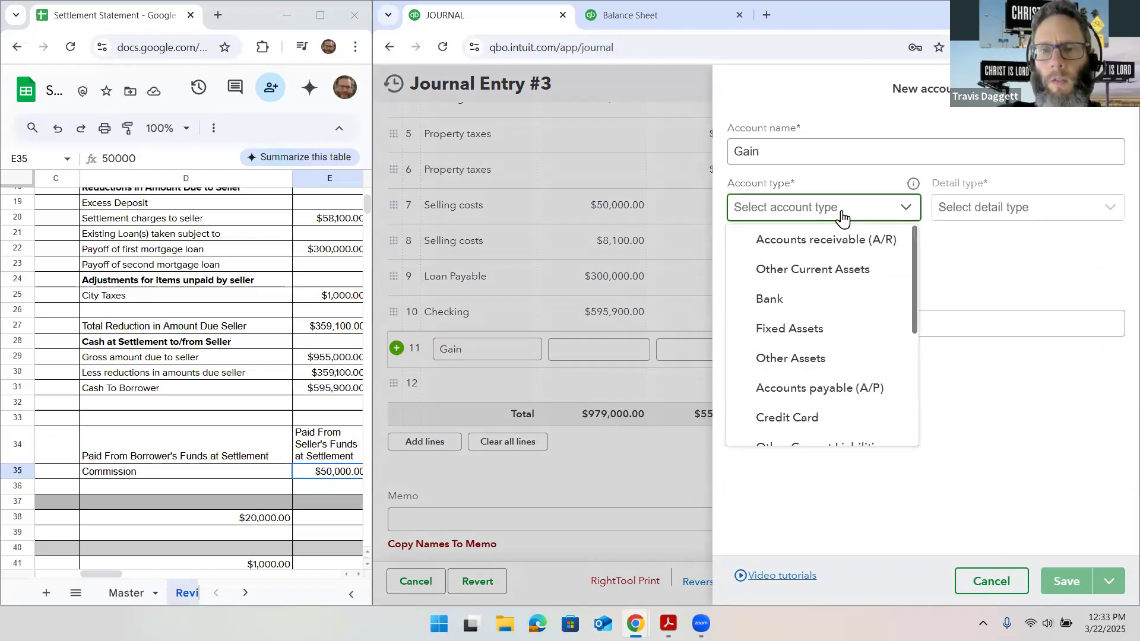
{"action": "left_click", "coordinate": [868, 333]}
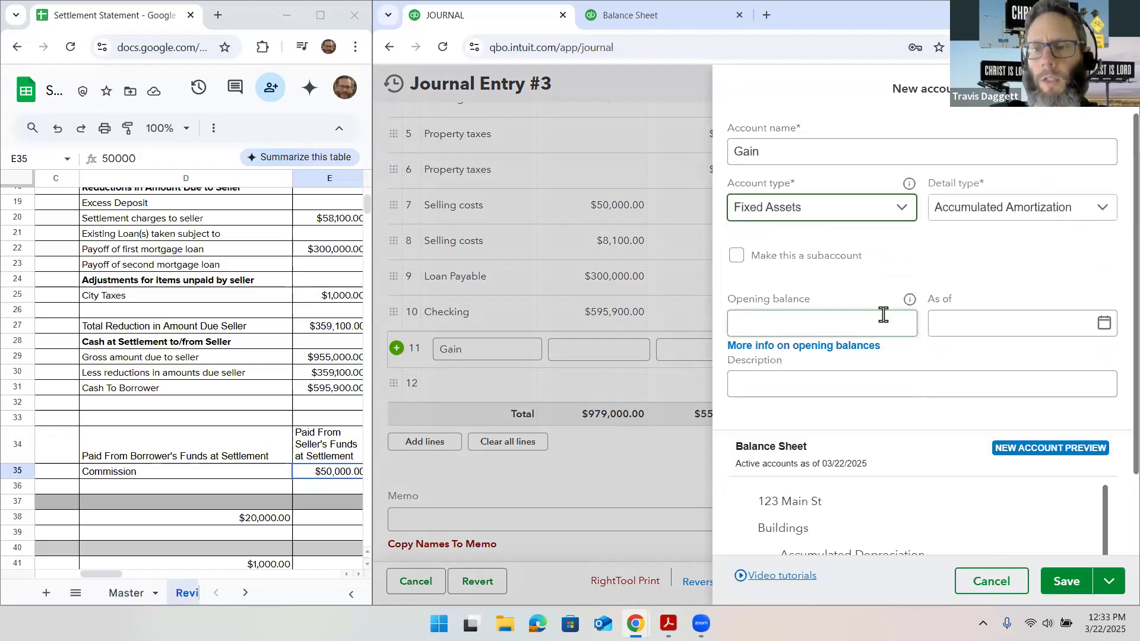
{"action": "left_click", "coordinate": [971, 220]}
{"action": "scroll", "coordinate": [1027, 259], "scroll_direction": "down", "scroll_amount": 2}
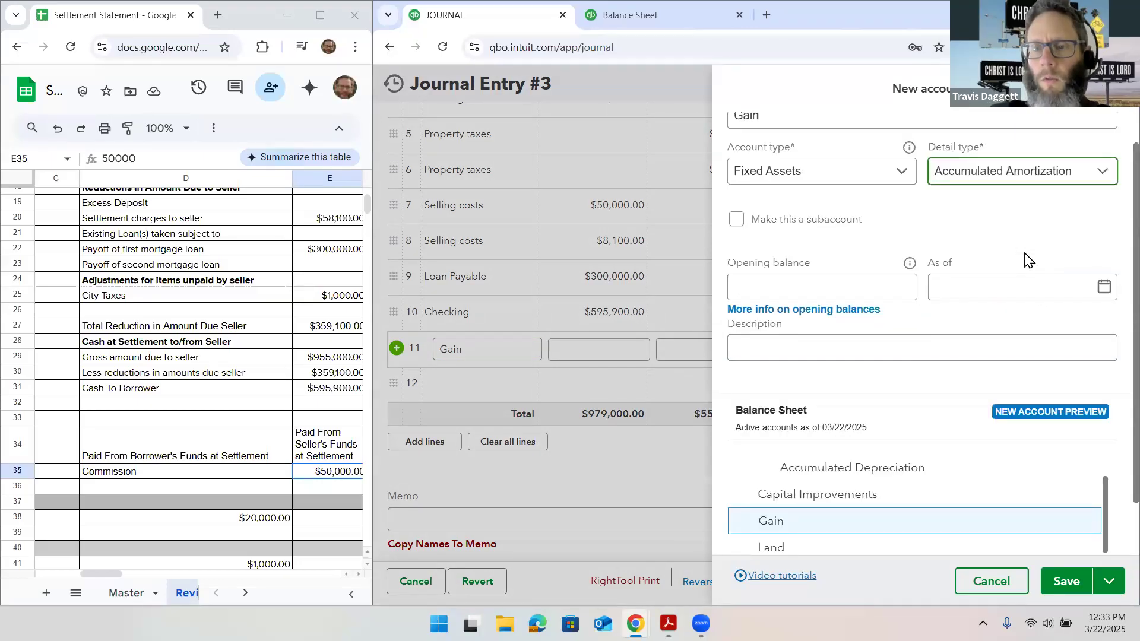
{"action": "scroll", "coordinate": [1024, 249], "scroll_direction": "up", "scroll_amount": 2}
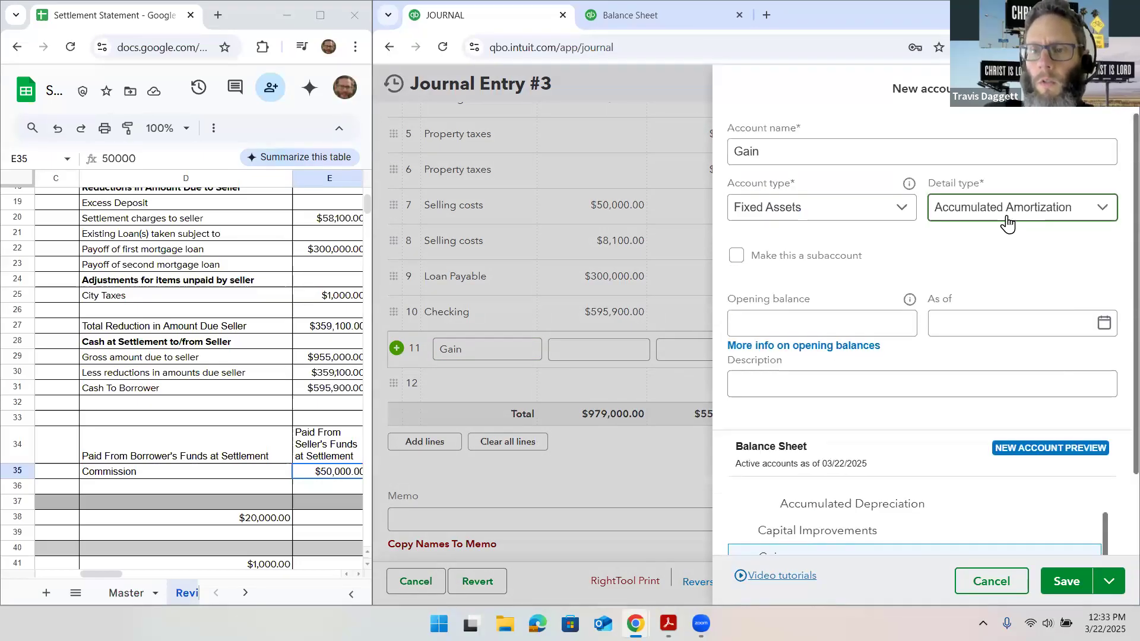
{"action": "left_click", "coordinate": [1008, 224]}
{"action": "scroll", "coordinate": [1018, 321], "scroll_direction": "down", "scroll_amount": 1}
{"action": "scroll", "coordinate": [1018, 321], "scroll_direction": "down", "scroll_amount": 5}
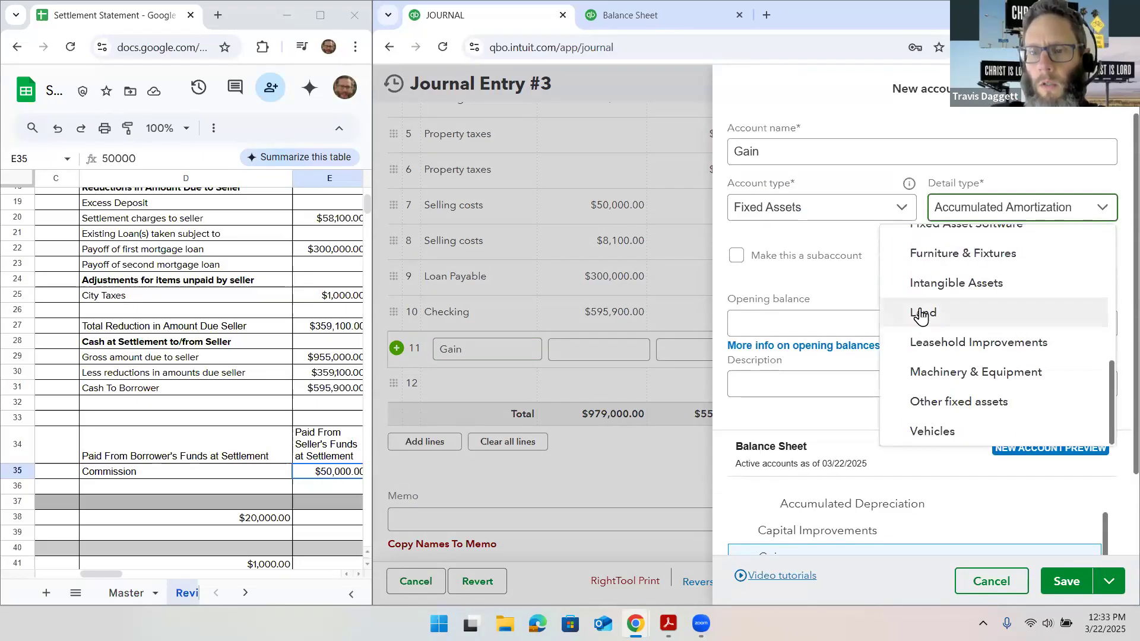
{"action": "left_click", "coordinate": [839, 190]}
{"action": "left_click", "coordinate": [837, 211]}
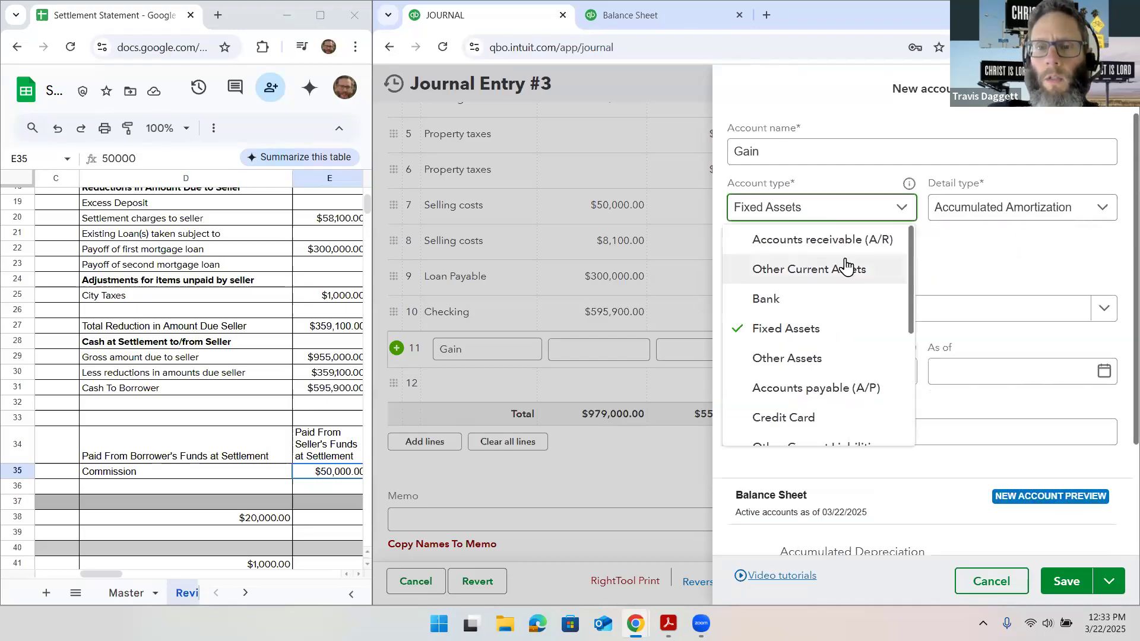
{"action": "scroll", "coordinate": [846, 321], "scroll_direction": "down", "scroll_amount": 2}
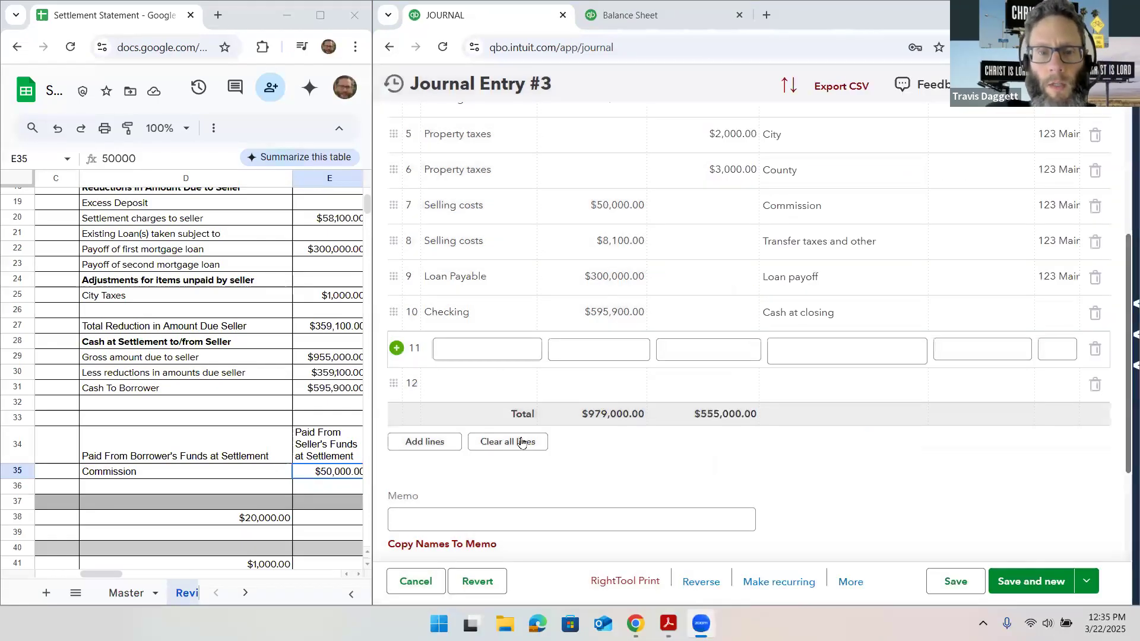
Start creating a new account named "gain" for line 11 of the journal entry
{"action": "left_click", "coordinate": [491, 356]}
{"action": "type", "text": "gain"}
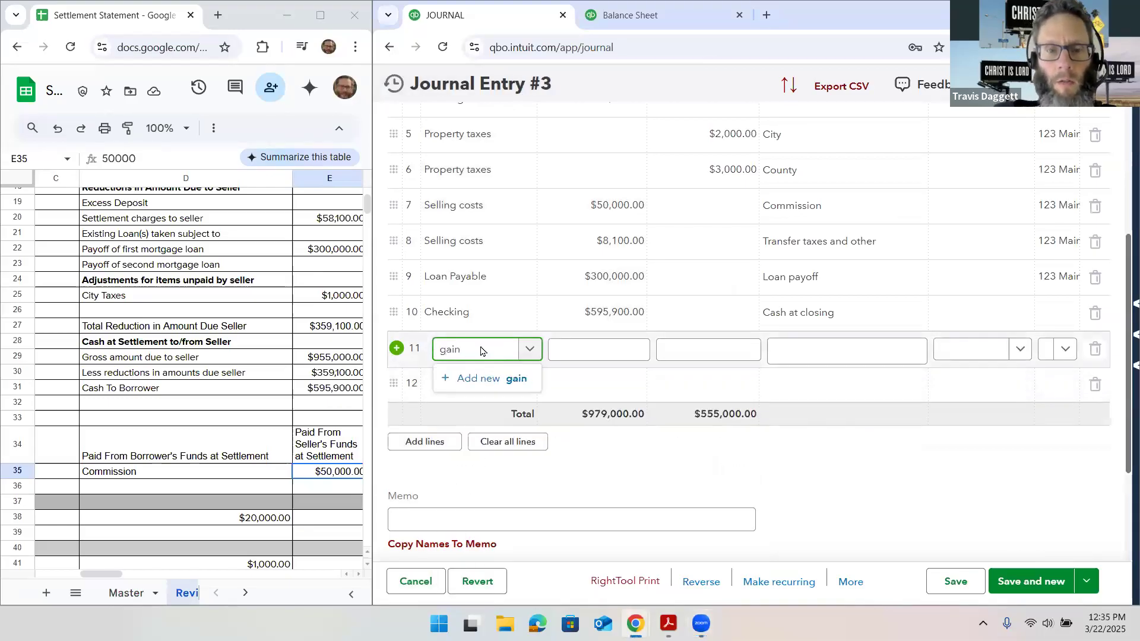
{"action": "left_click", "coordinate": [490, 378]}
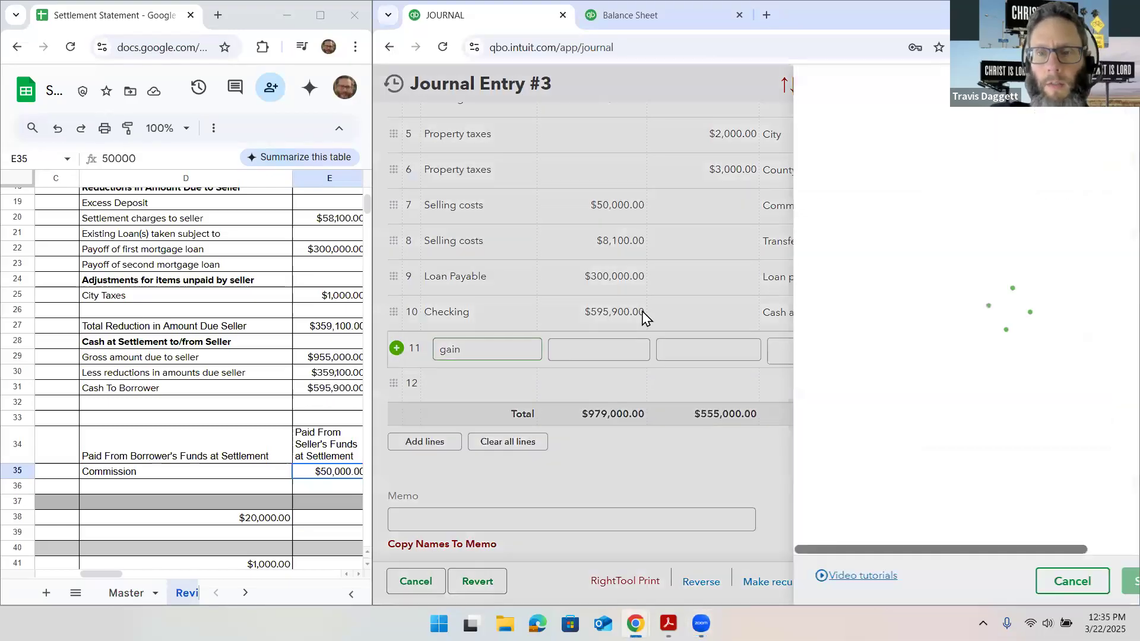
{"action": "double_click", "coordinate": [825, 155]}
{"action": "type", "text": "Gain on sale"}
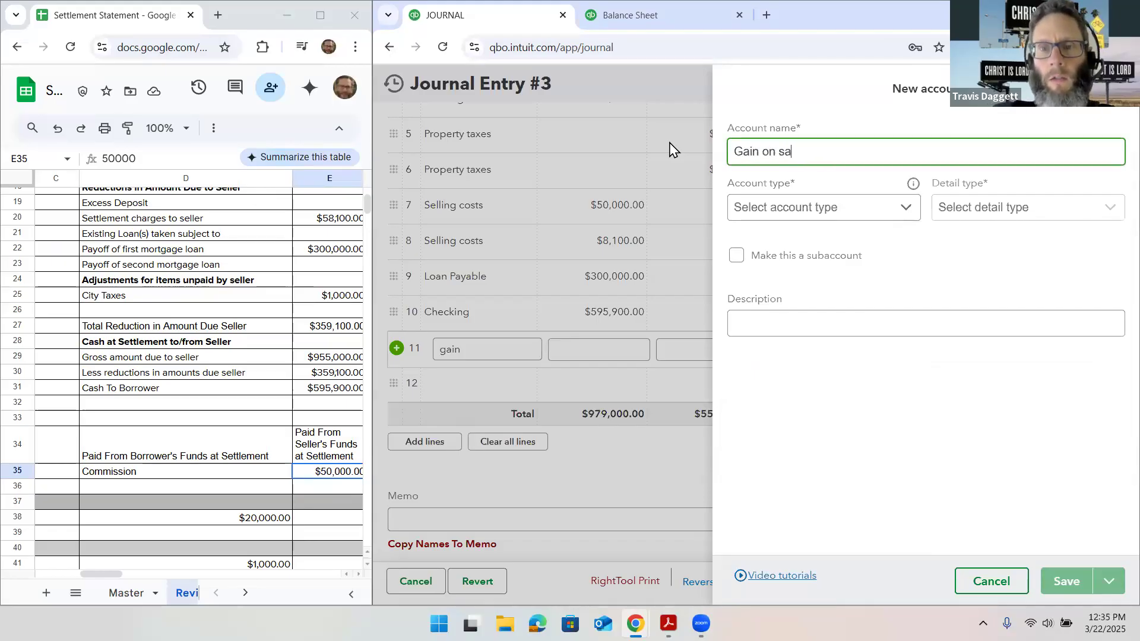
Set the new account's type to Other Income and detail type to Other Miscellaneous Income, and save the account
{"action": "left_click", "coordinate": [867, 218]}
{"action": "scroll", "coordinate": [882, 288], "scroll_direction": "down", "scroll_amount": 4}
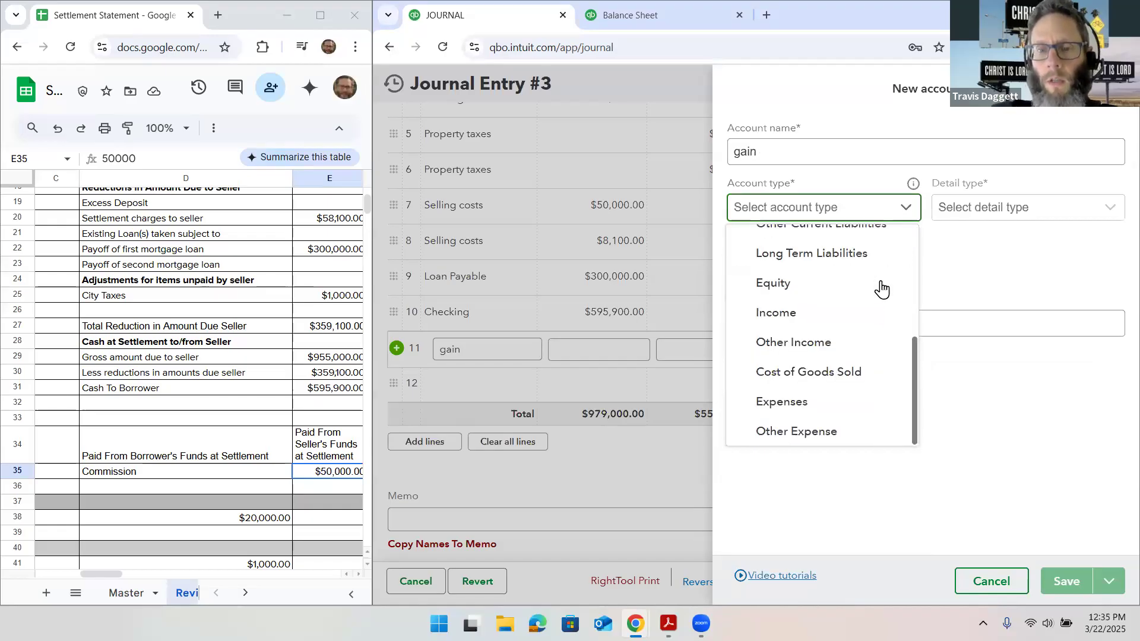
{"action": "left_click", "coordinate": [853, 349]}
{"action": "left_click", "coordinate": [980, 218]}
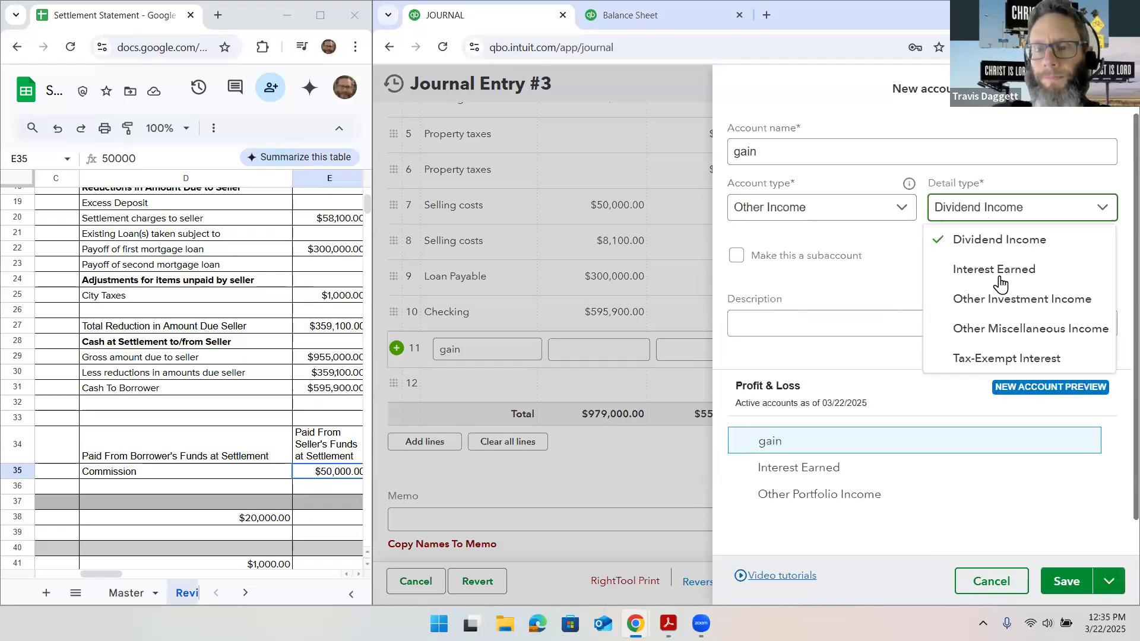
{"action": "left_click", "coordinate": [1006, 326]}
{"action": "left_click", "coordinate": [1063, 581]}
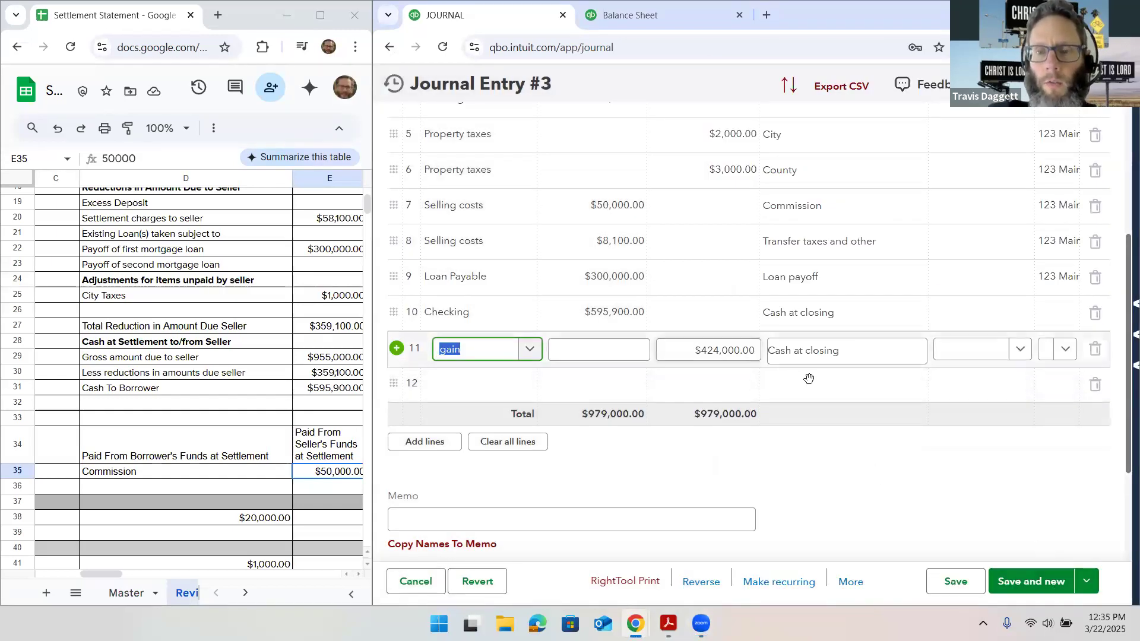
Describe line 11 as "Gain" and give it the same property class as the other property lines
{"action": "left_click", "coordinate": [827, 365]}
{"action": "type", "text": "Gai"}
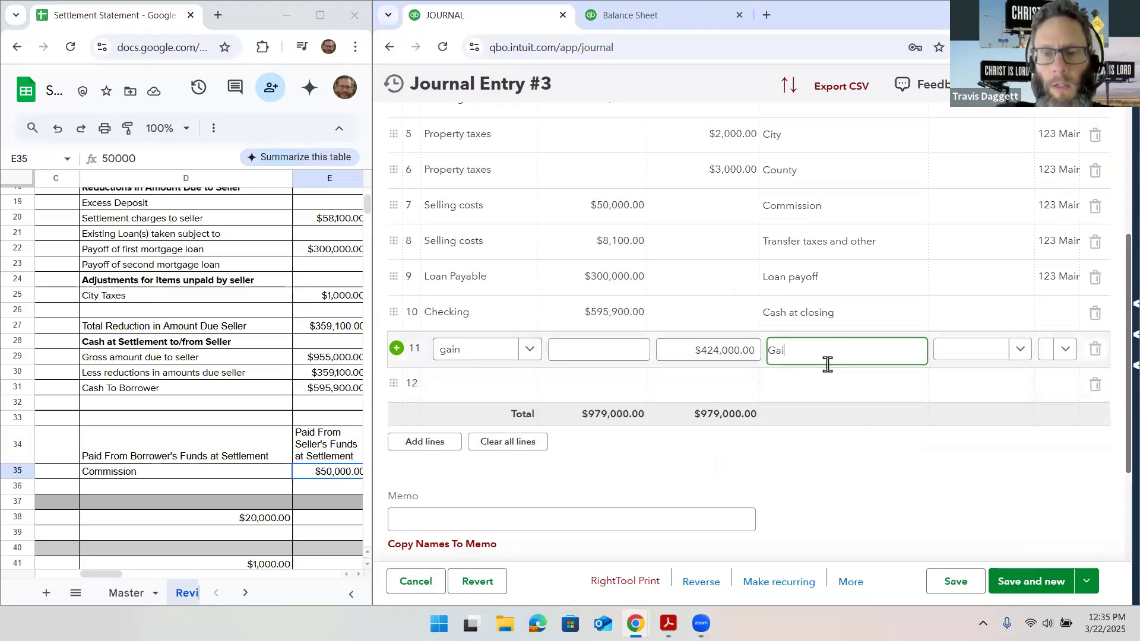
{"action": "type", "text": "n"}
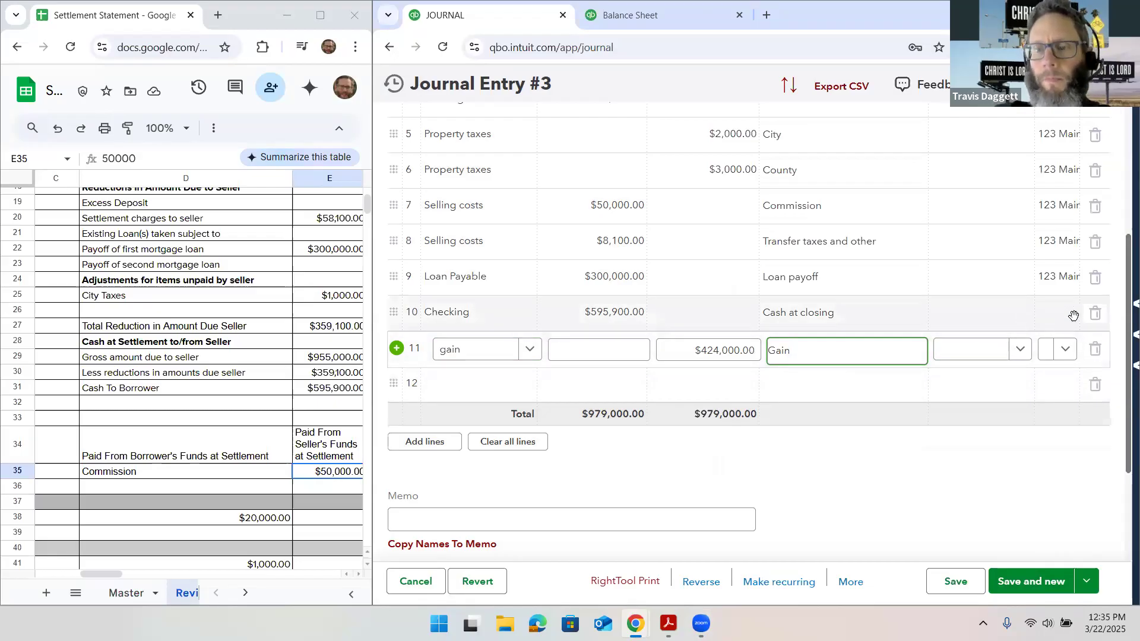
{"action": "left_click", "coordinate": [1065, 352]}
{"action": "left_click", "coordinate": [1073, 407]}
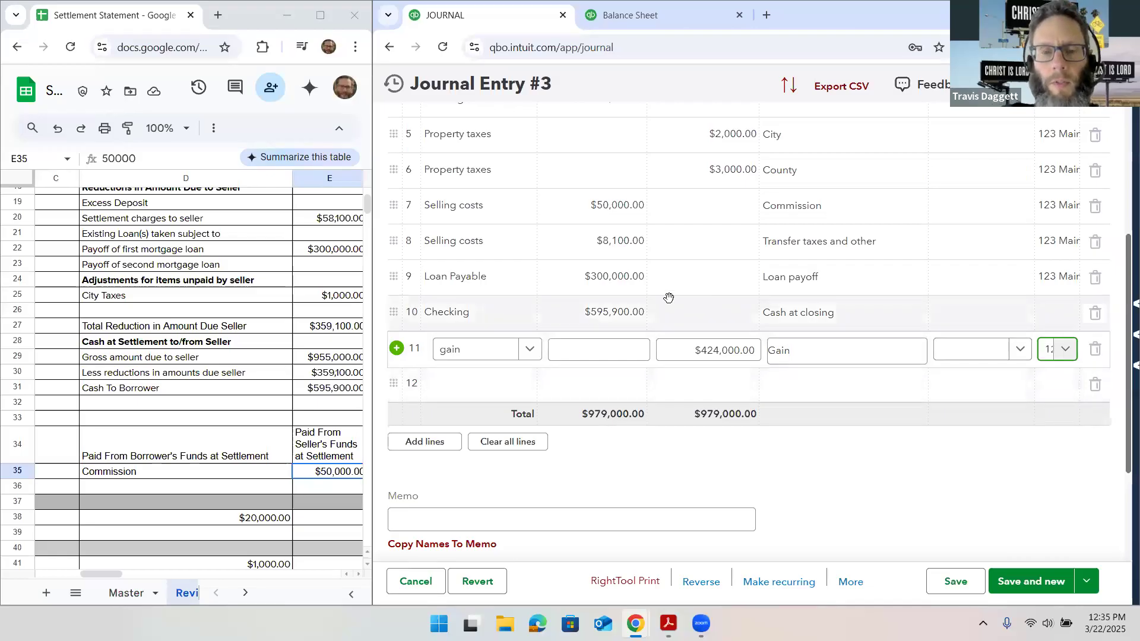
Review the lines and totals of the journal entry and save it
{"action": "scroll", "coordinate": [669, 298], "scroll_direction": "up", "scroll_amount": 5}
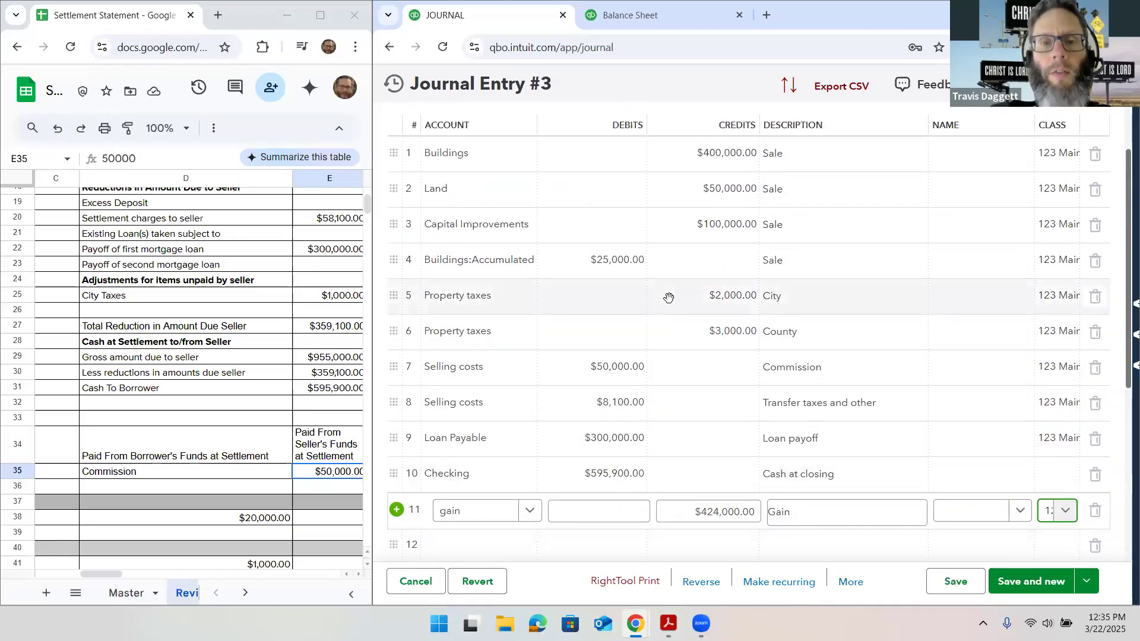
{"action": "scroll", "coordinate": [669, 298], "scroll_direction": "down", "scroll_amount": 5}
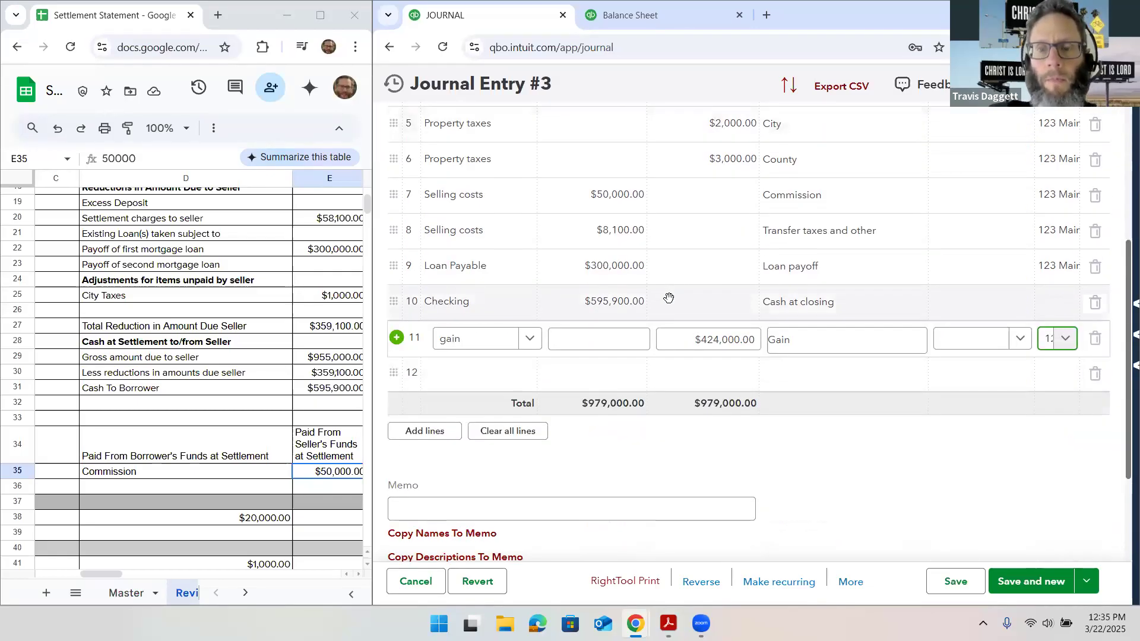
{"action": "scroll", "coordinate": [668, 298], "scroll_direction": "up", "scroll_amount": 1}
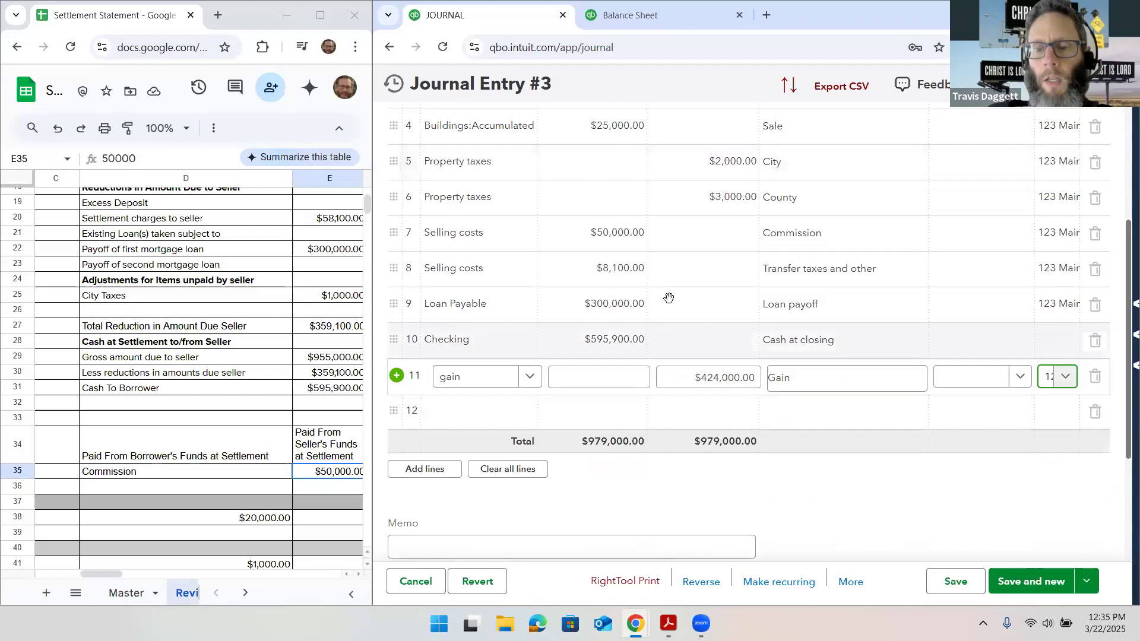
{"action": "left_click", "coordinate": [956, 585]}
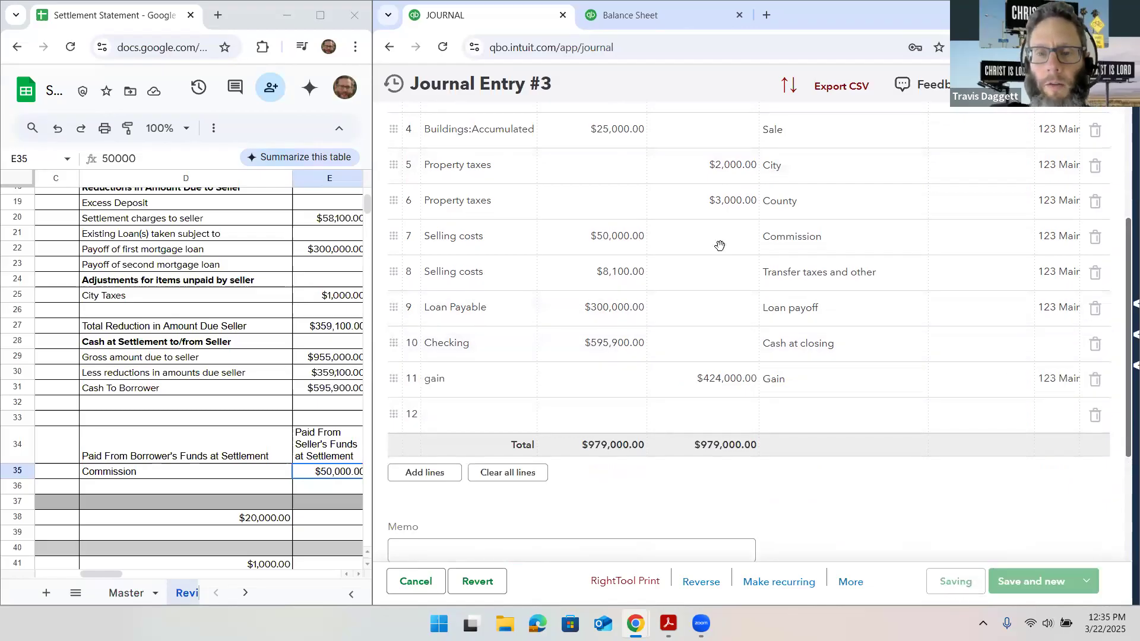
{"action": "scroll", "coordinate": [693, 223], "scroll_direction": "up", "scroll_amount": 3}
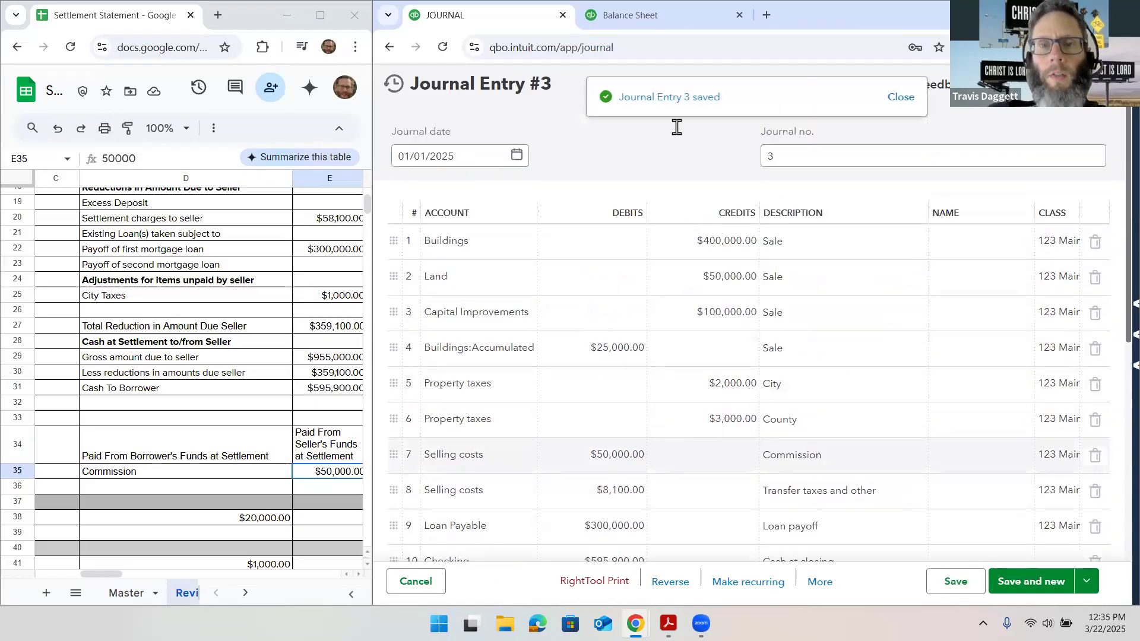
Reload the balance sheet report and examine the checking, fixed asset and loan balances for Dec 31, 2024 and Jan 1, 2025
{"action": "left_click", "coordinate": [636, 18]}
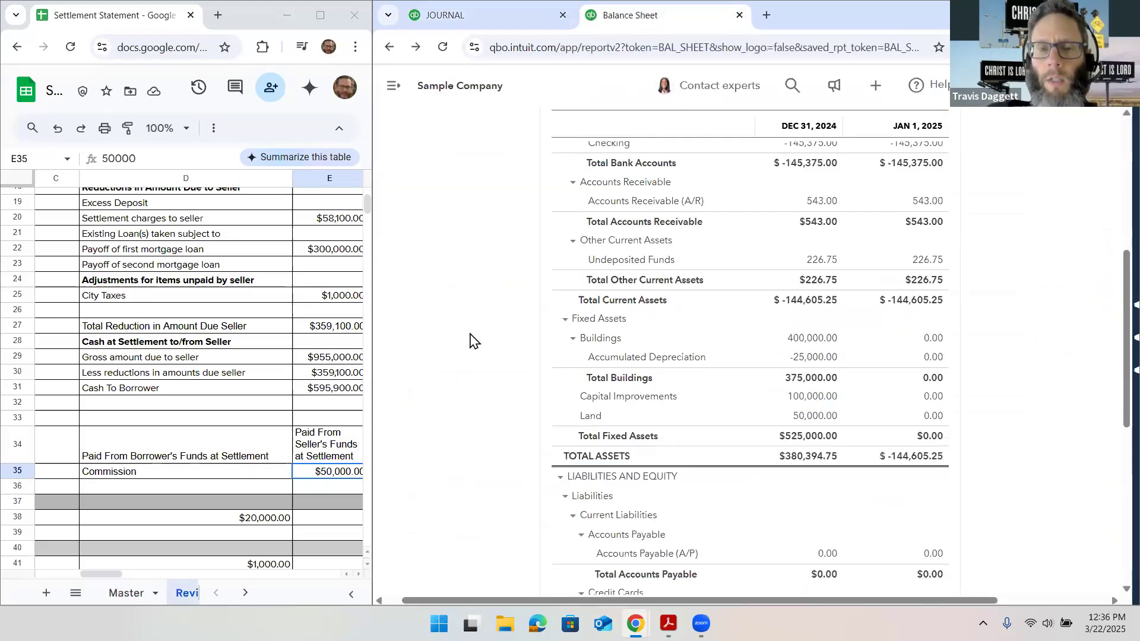
{"action": "scroll", "coordinate": [470, 341], "scroll_direction": "down", "scroll_amount": 1}
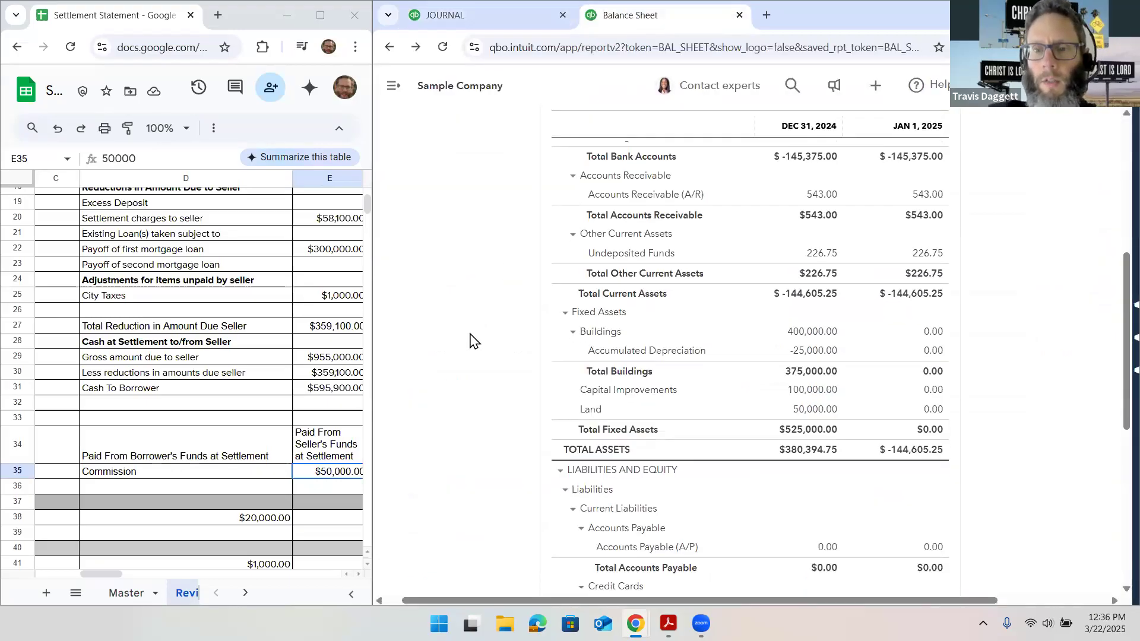
{"action": "scroll", "coordinate": [470, 341], "scroll_direction": "up", "scroll_amount": 1}
{"action": "scroll", "coordinate": [470, 341], "scroll_direction": "down", "scroll_amount": 3}
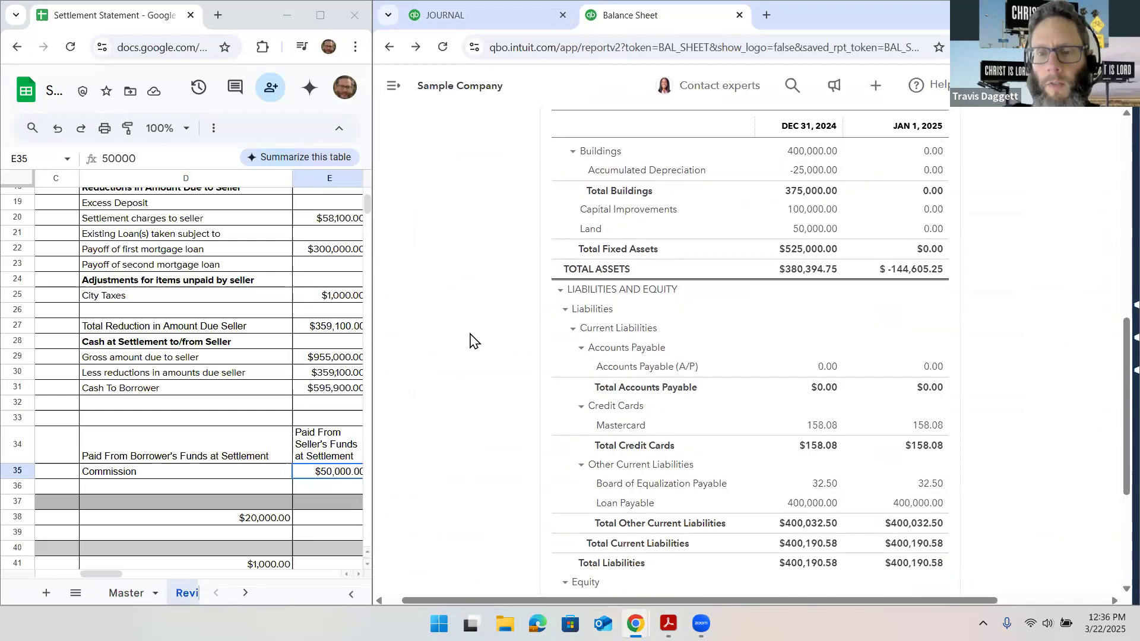
{"action": "scroll", "coordinate": [470, 341], "scroll_direction": "down", "scroll_amount": 1}
{"action": "scroll", "coordinate": [469, 341], "scroll_direction": "down", "scroll_amount": 1}
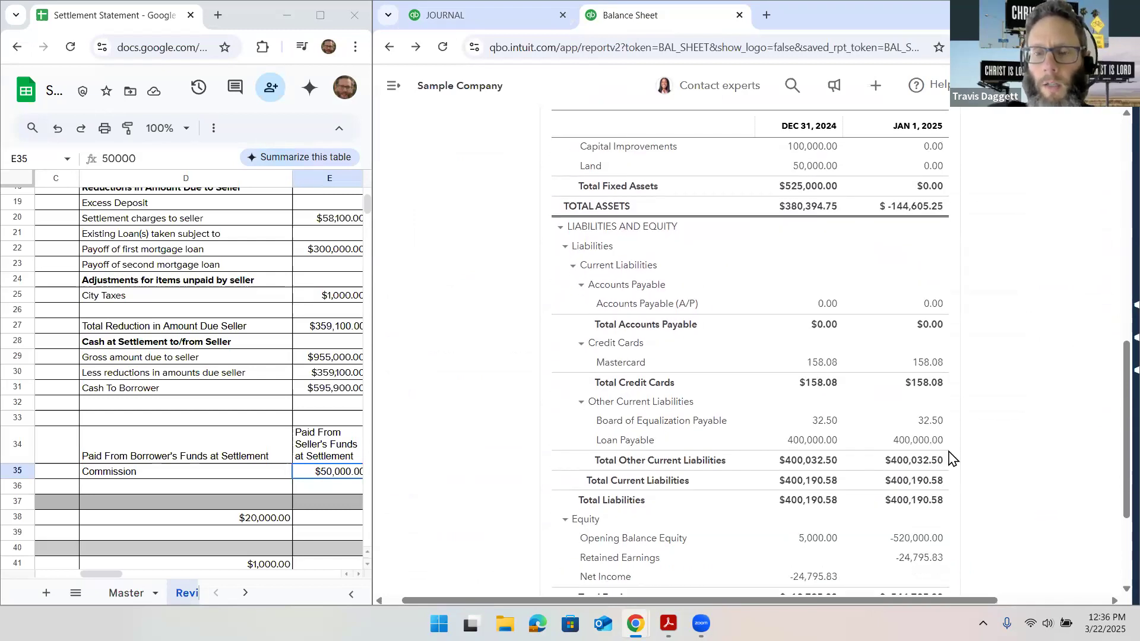
{"action": "left_click", "coordinate": [443, 47]}
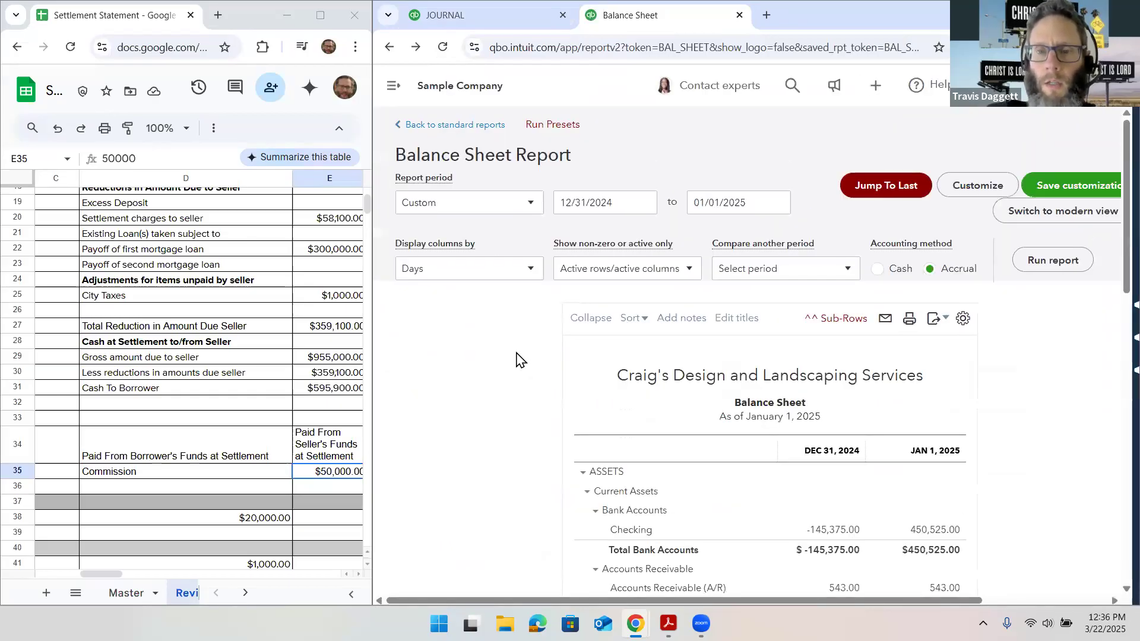
{"action": "scroll", "coordinate": [516, 360], "scroll_direction": "down", "scroll_amount": 4}
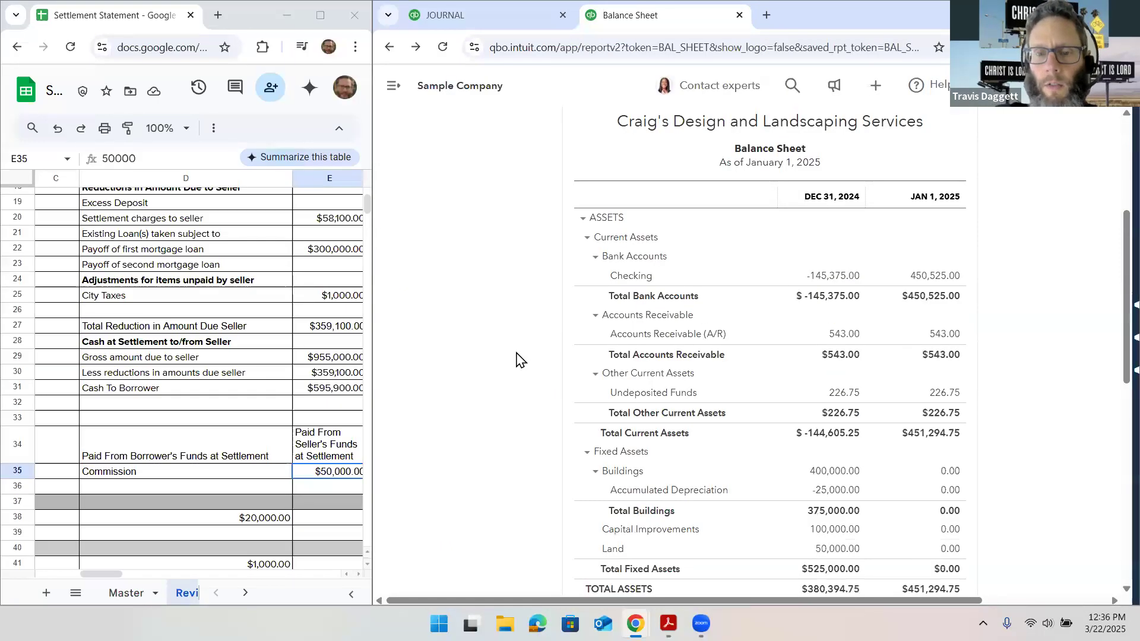
Examine the liabilities on the balance sheet for both dates, and reveal the main navigation
{"action": "scroll", "coordinate": [516, 360], "scroll_direction": "down", "scroll_amount": 2}
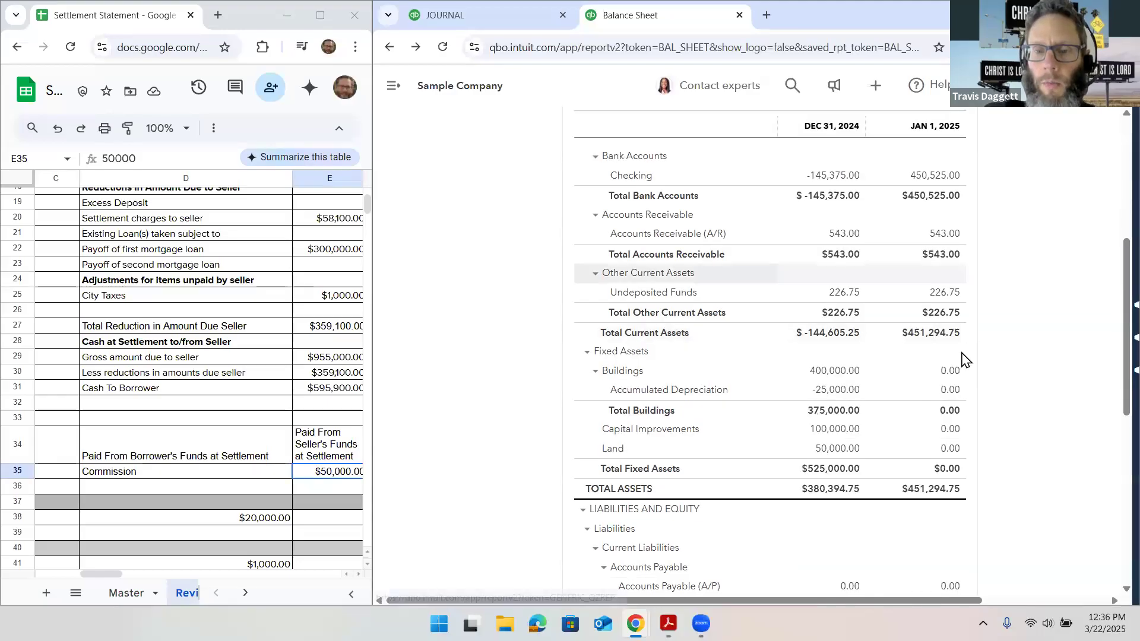
{"action": "scroll", "coordinate": [953, 435], "scroll_direction": "down", "scroll_amount": 4}
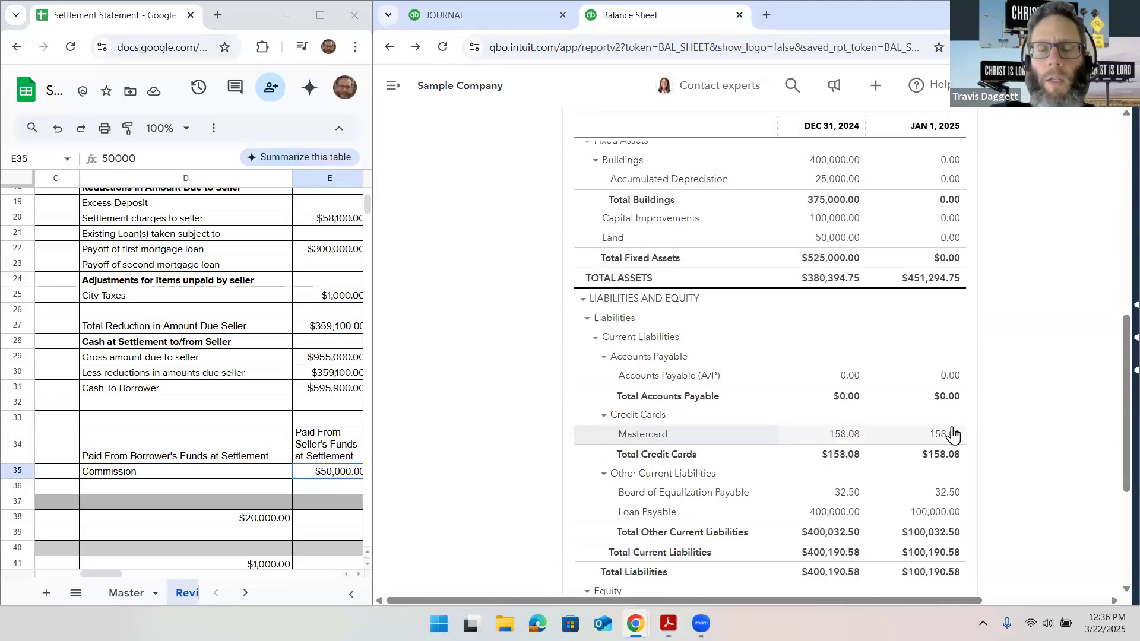
{"action": "scroll", "coordinate": [953, 435], "scroll_direction": "down", "scroll_amount": 1}
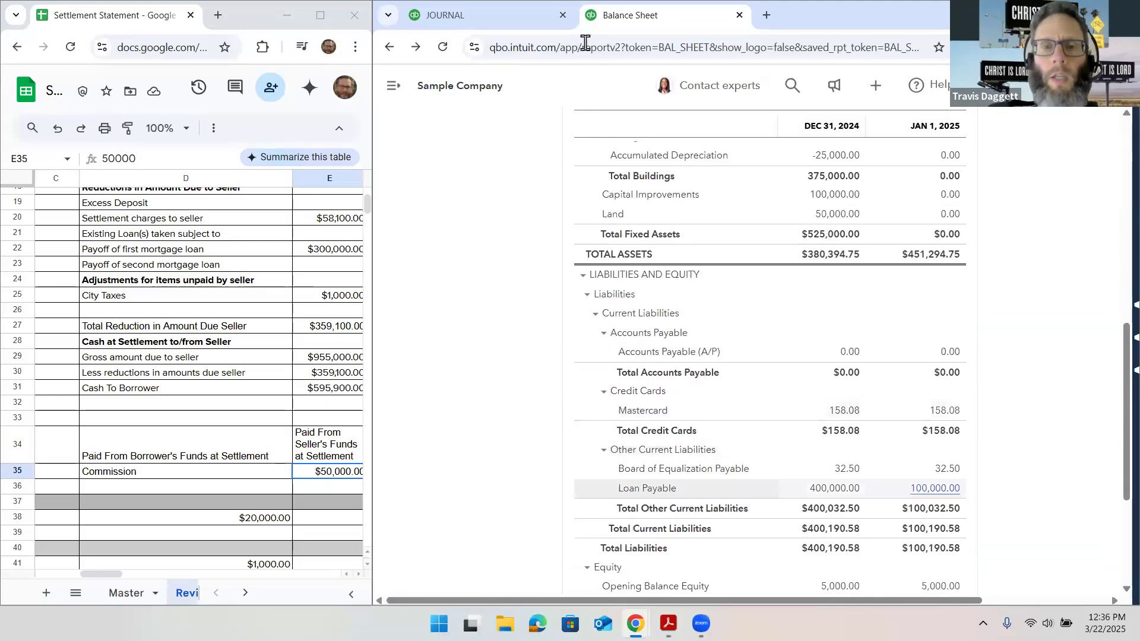
{"action": "left_click", "coordinate": [397, 89]}
{"action": "left_click", "coordinate": [477, 126]}
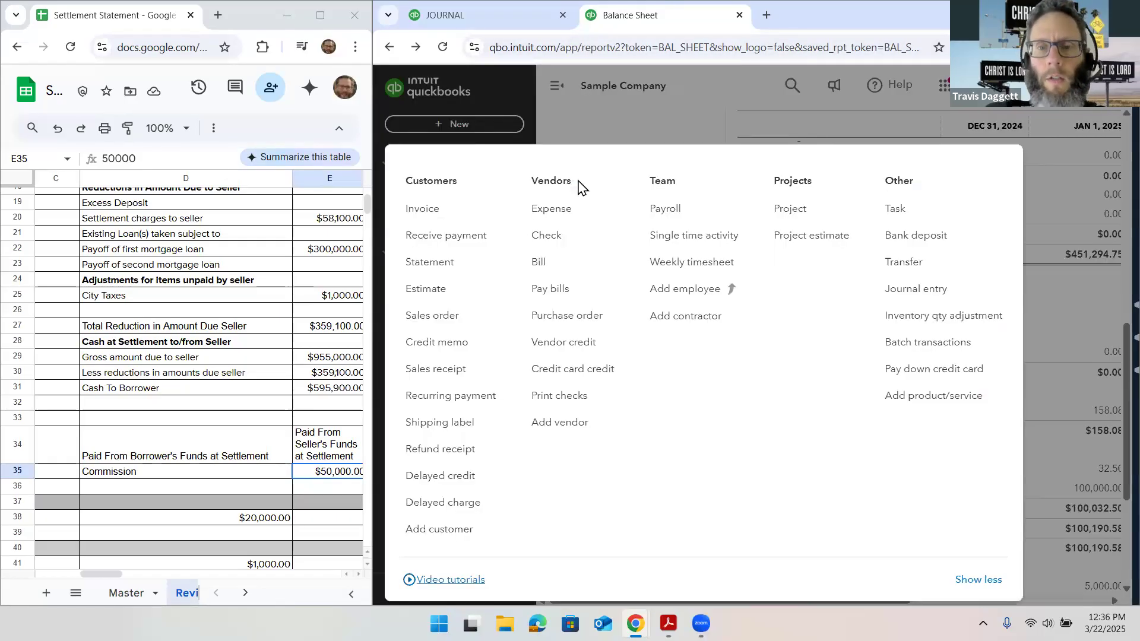
{"action": "left_click", "coordinate": [903, 237]}
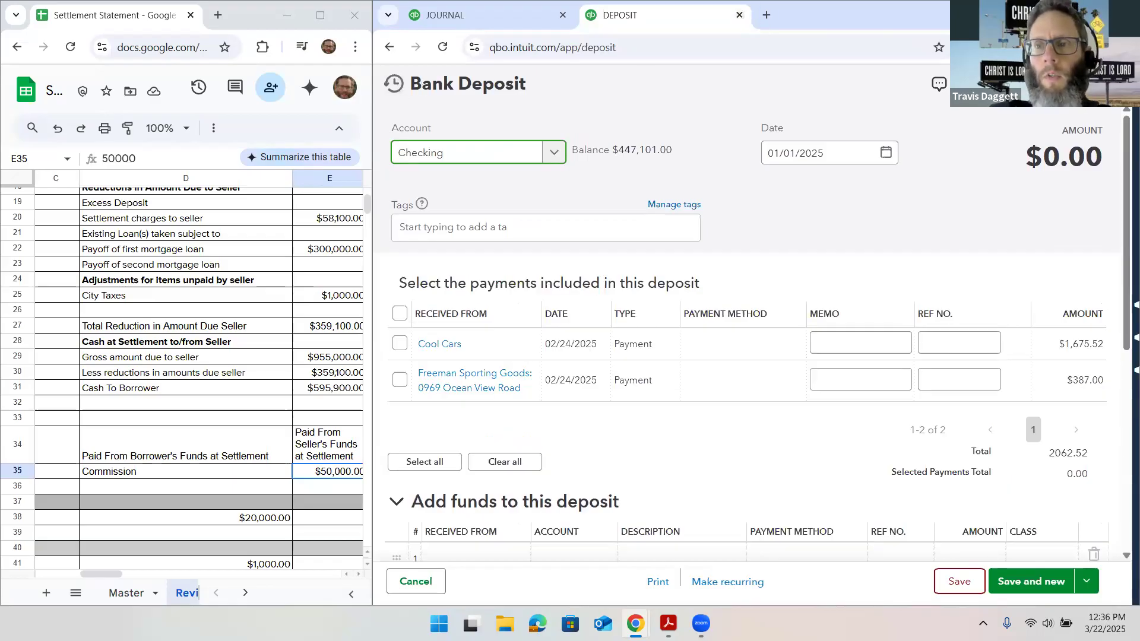
{"action": "left_click", "coordinate": [1105, 84]}
Open the journal entry form and bring up the earlier entry no. 2 from the recent entries
{"action": "left_click", "coordinate": [465, 125]}
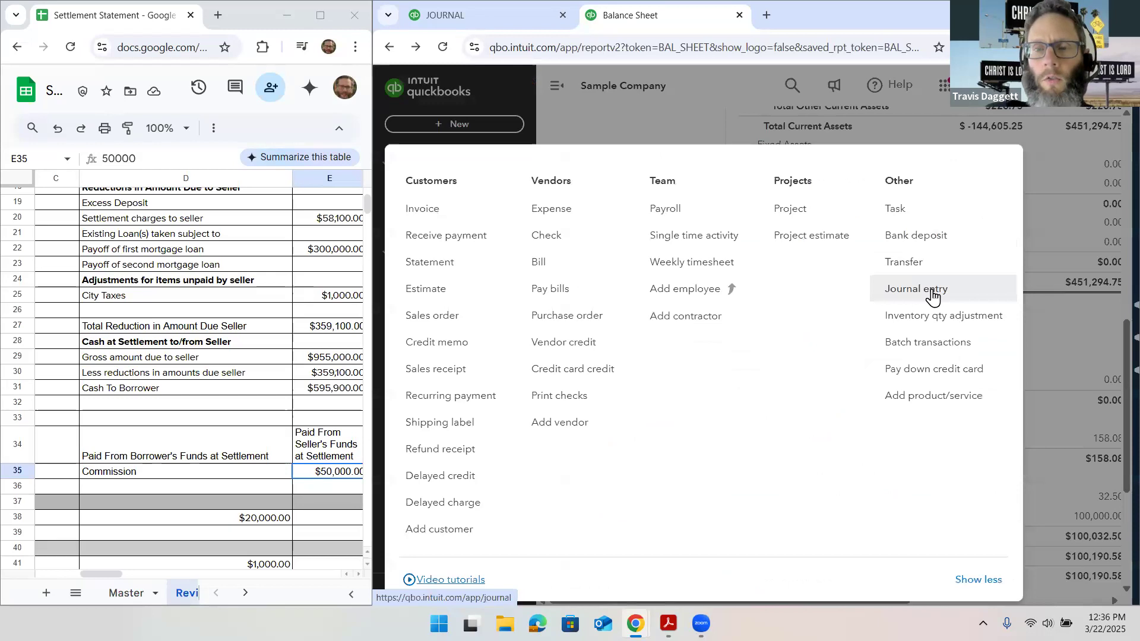
{"action": "left_click", "coordinate": [932, 293]}
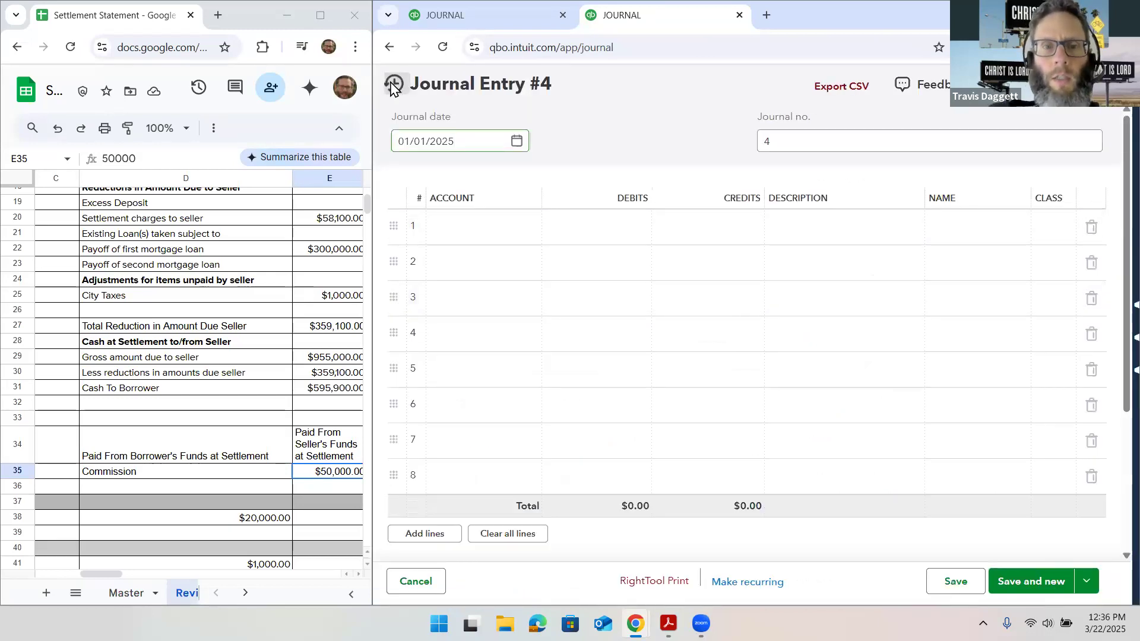
{"action": "left_click", "coordinate": [394, 86]}
{"action": "left_click", "coordinate": [461, 221]}
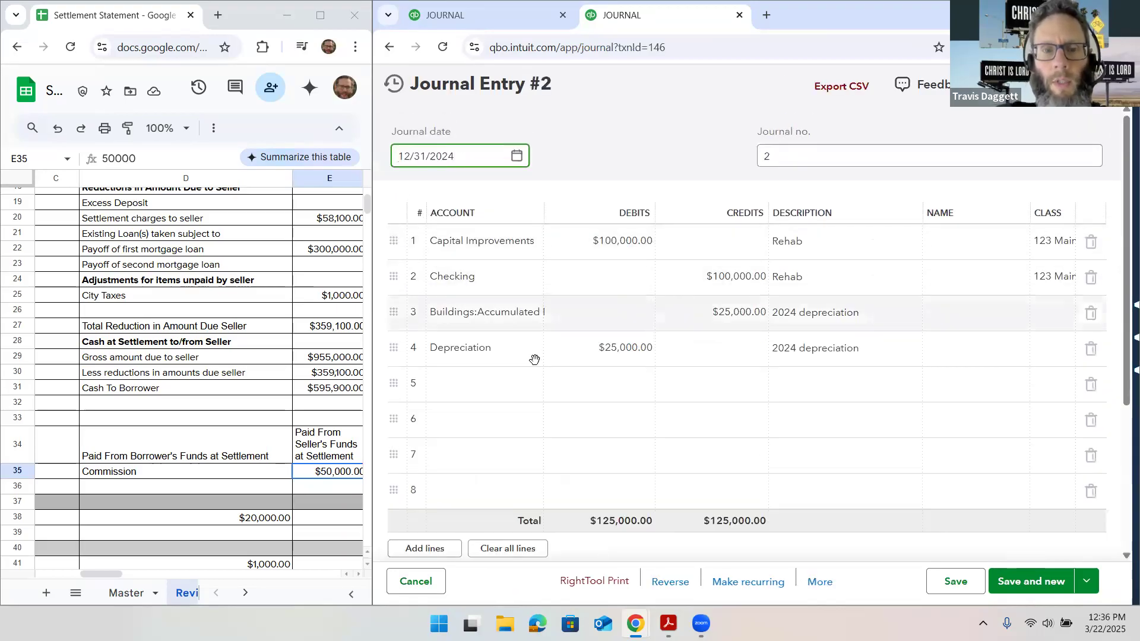
Add a $100,000 debit to Loan Payable on line 5 of the journal entry
{"action": "left_click", "coordinate": [484, 401]}
{"action": "type", "text": "loan"}
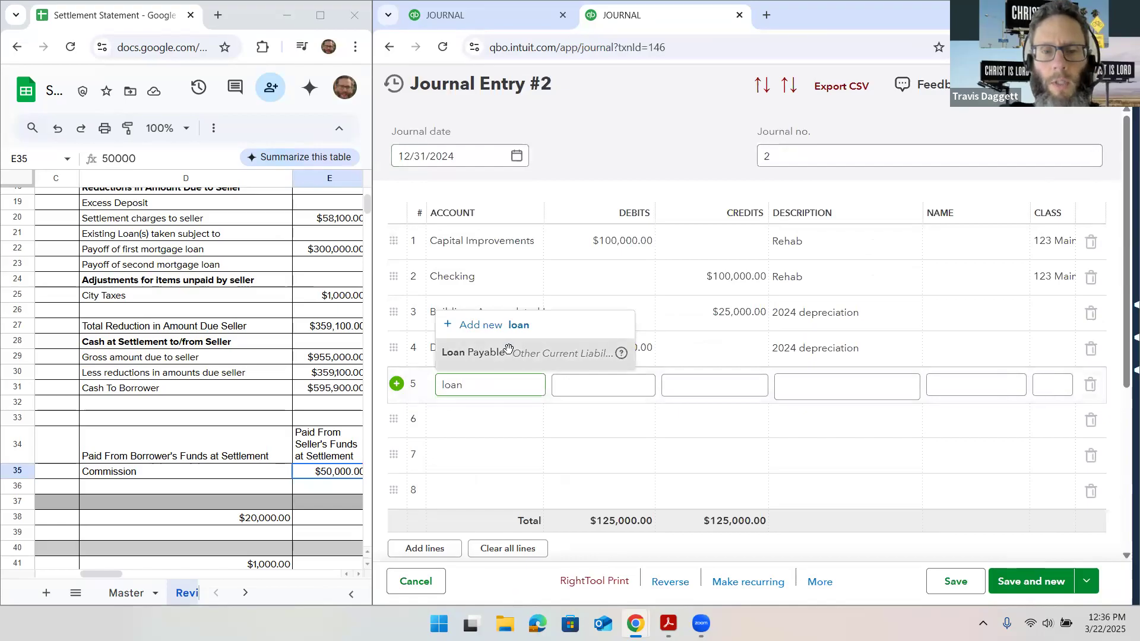
{"action": "left_click", "coordinate": [507, 358]}
{"action": "left_click", "coordinate": [594, 383]}
{"action": "type", "text": "1"}
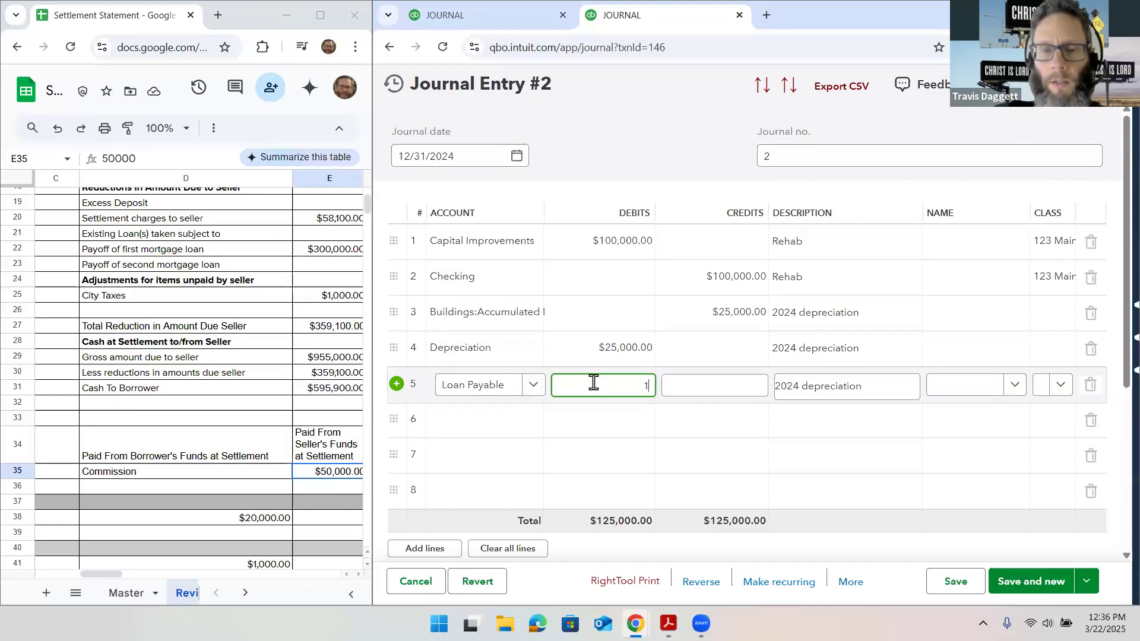
{"action": "type", "text": "00,00000"}
{"action": "left_click", "coordinate": [488, 432]}
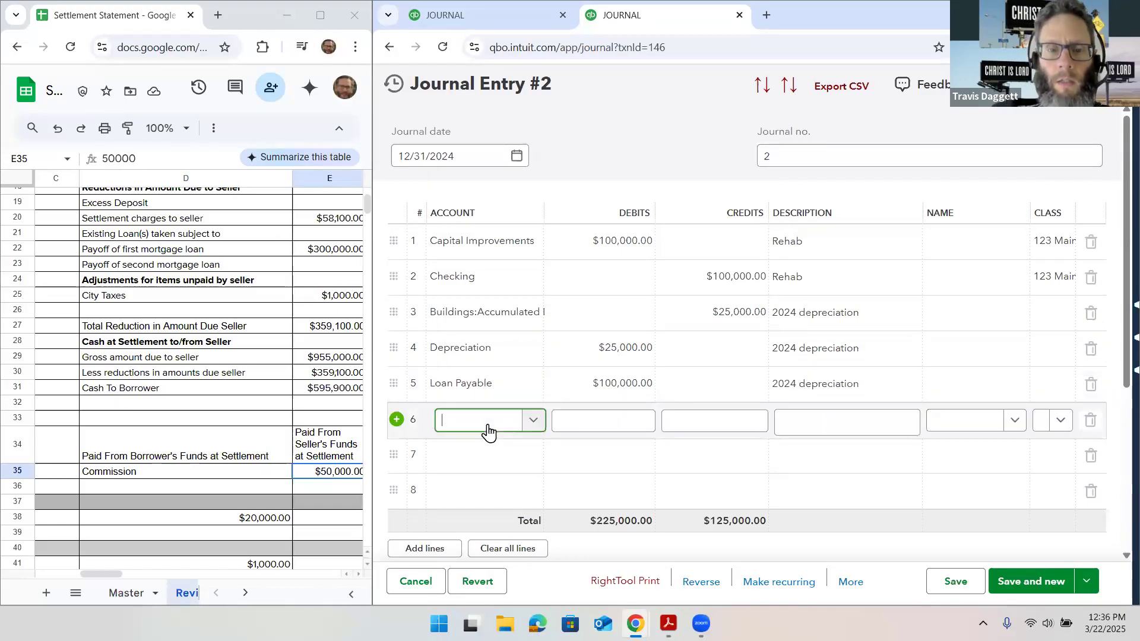
{"action": "type", "text": "inter"}
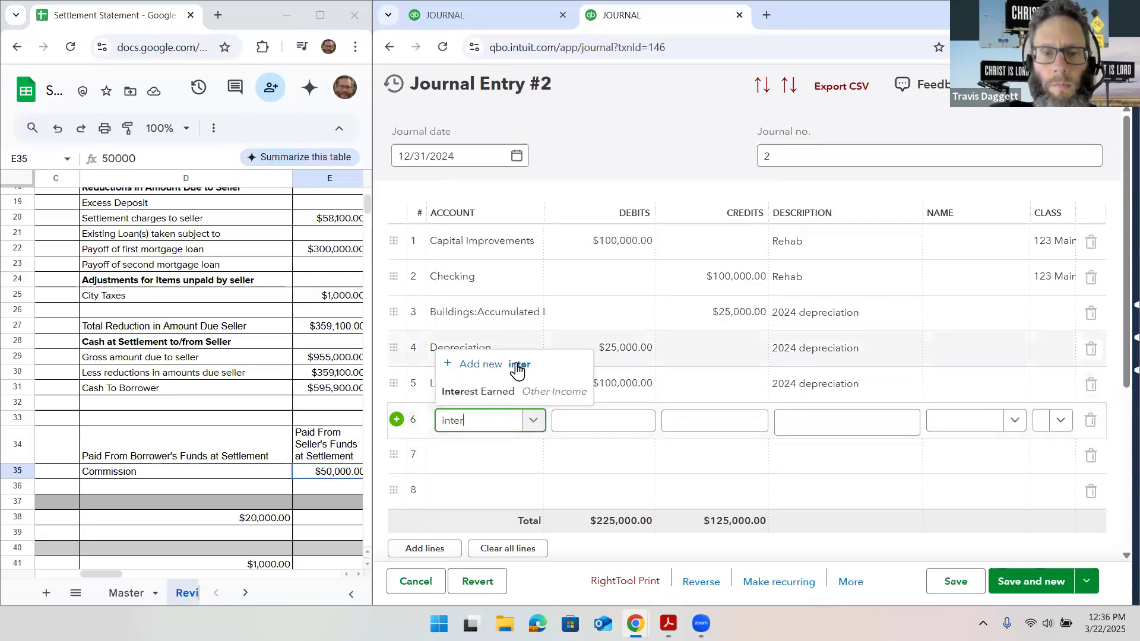
{"action": "key", "text": "BackSpace"}
{"action": "key", "text": "BackSpace"}
{"action": "key", "text": "BackSpace"}
{"action": "key", "text": "BackSpace"}
{"action": "key", "text": "BackSpace"}
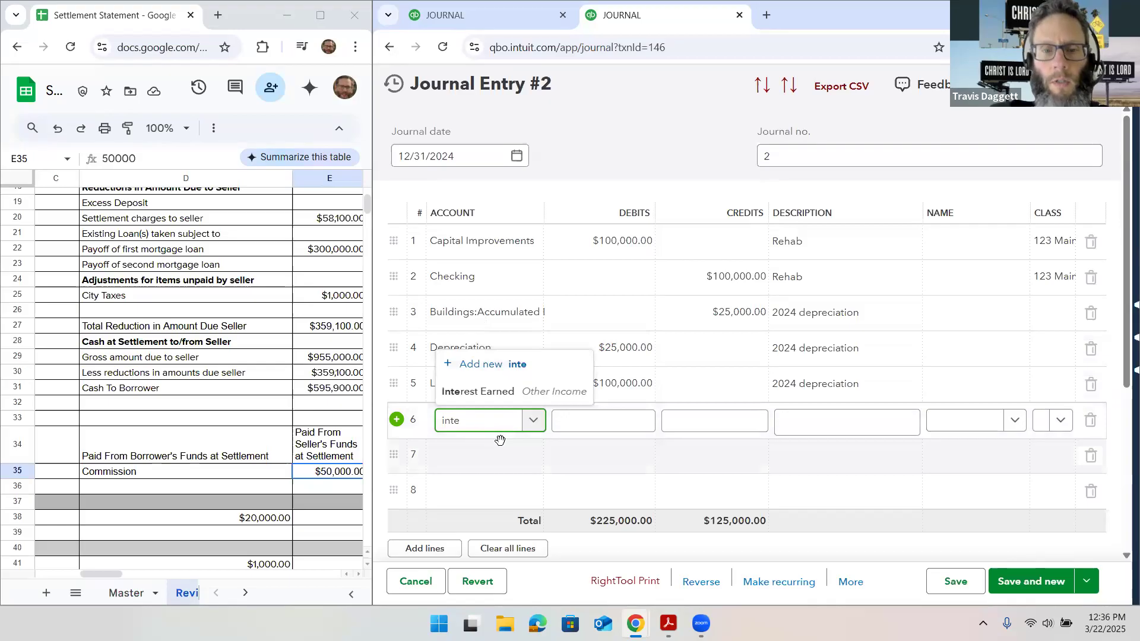
Assign the $100,000 credit on line 6 to the Checking account
{"action": "left_click", "coordinate": [536, 431]}
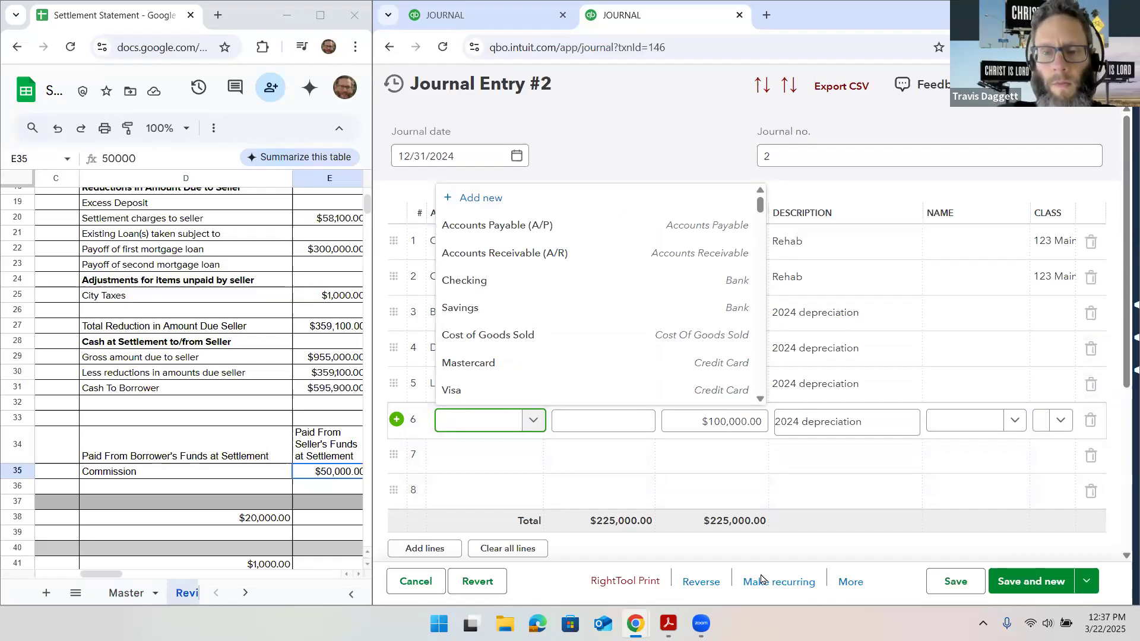
{"action": "left_click", "coordinate": [762, 580]}
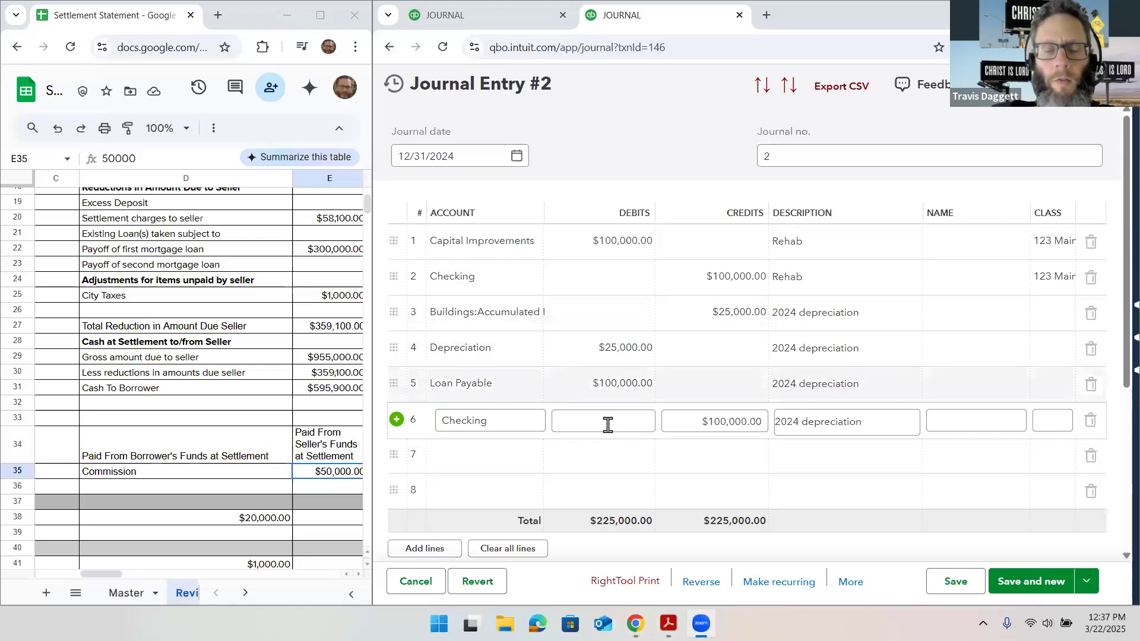
{"action": "left_click", "coordinate": [712, 417]}
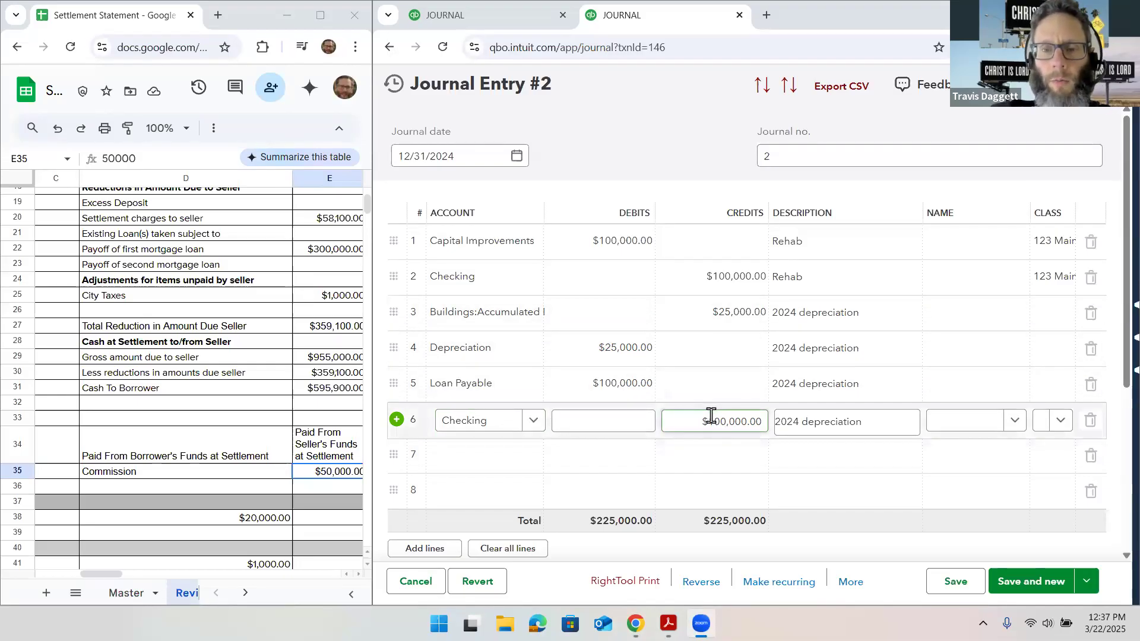
Clear the "2024 depreciation" descriptions from the Loan Payable and Checking lines 5 and 6
{"action": "left_click", "coordinate": [867, 385]}
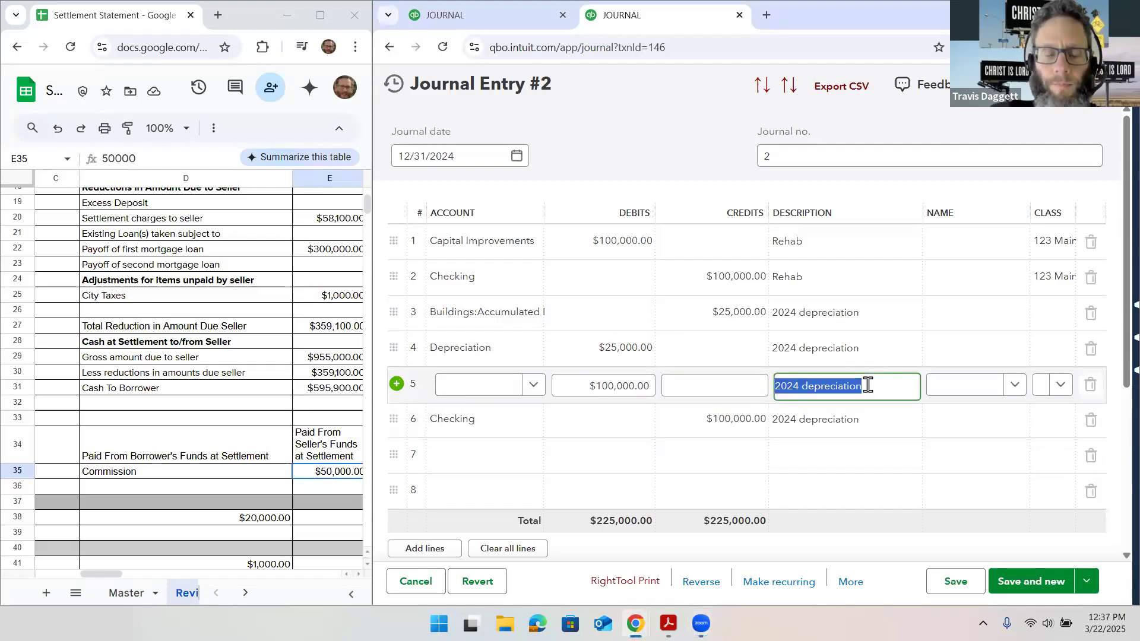
{"action": "key", "text": "BackSpace"}
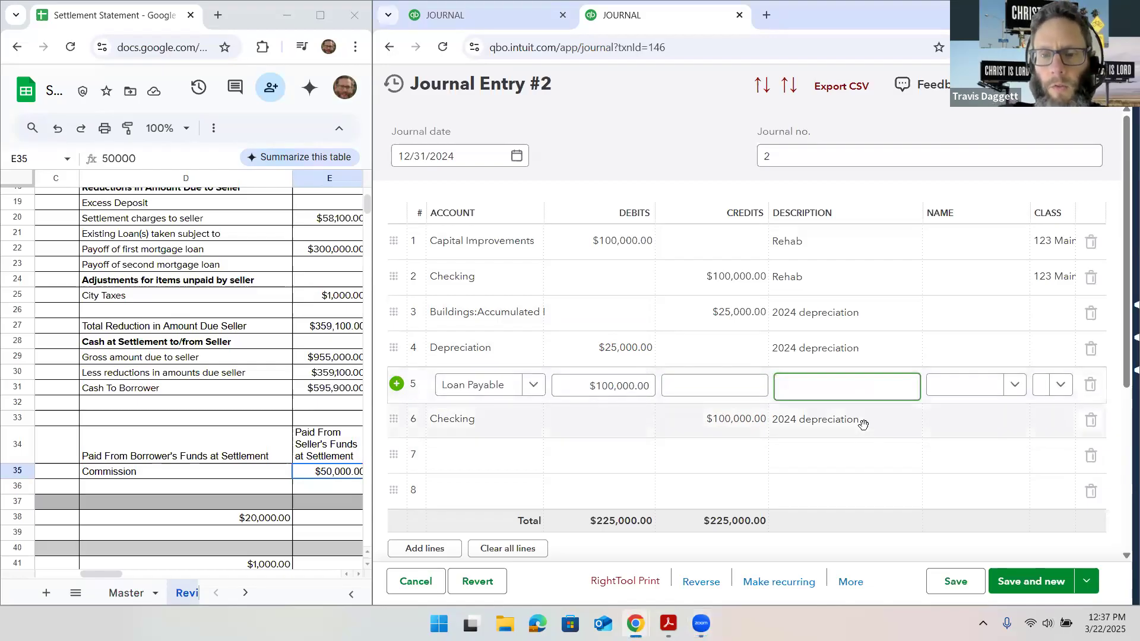
{"action": "left_click", "coordinate": [865, 423]}
{"action": "key", "text": "BackSpace"}
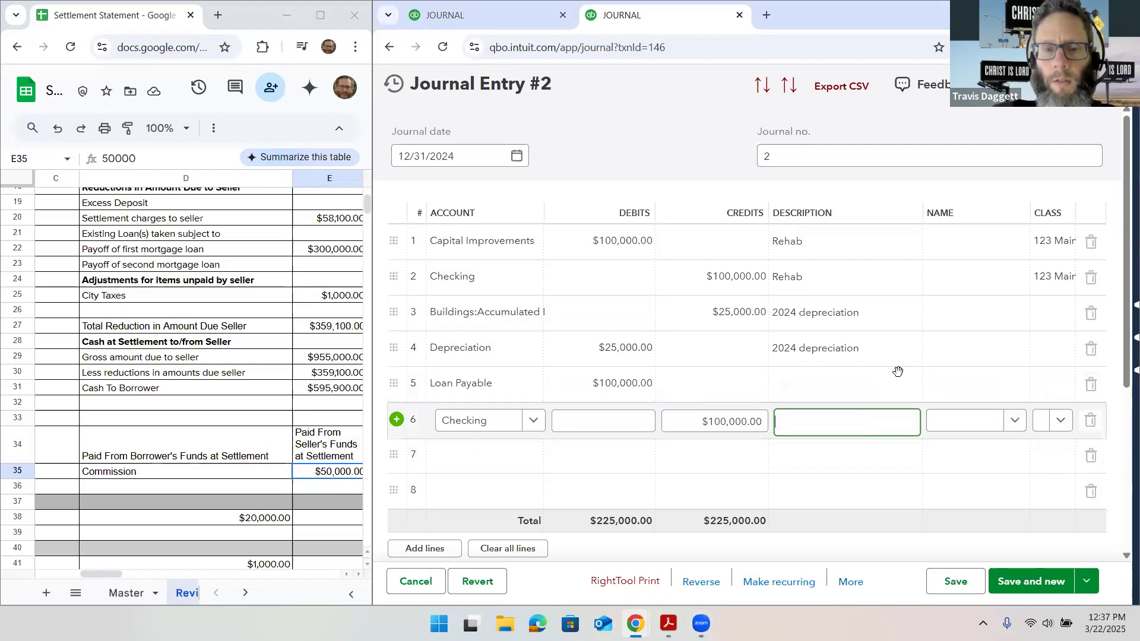
Give the Loan Payable line the same property class as lines 1 and 2, and save and close the entry
{"action": "left_click", "coordinate": [1065, 390]}
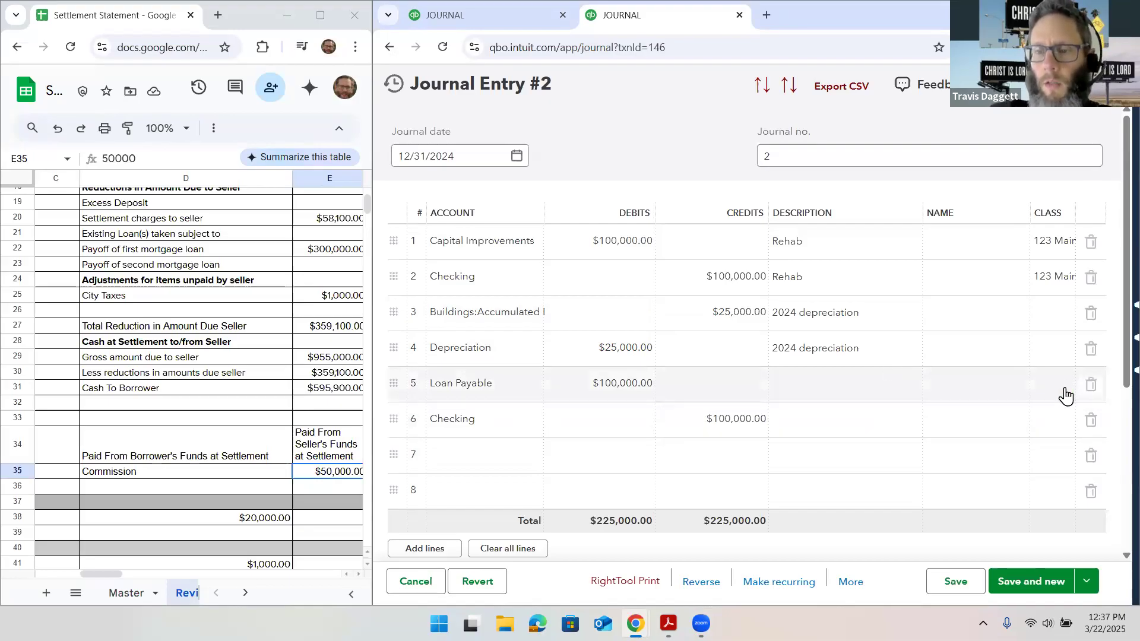
{"action": "left_click", "coordinate": [1066, 439]}
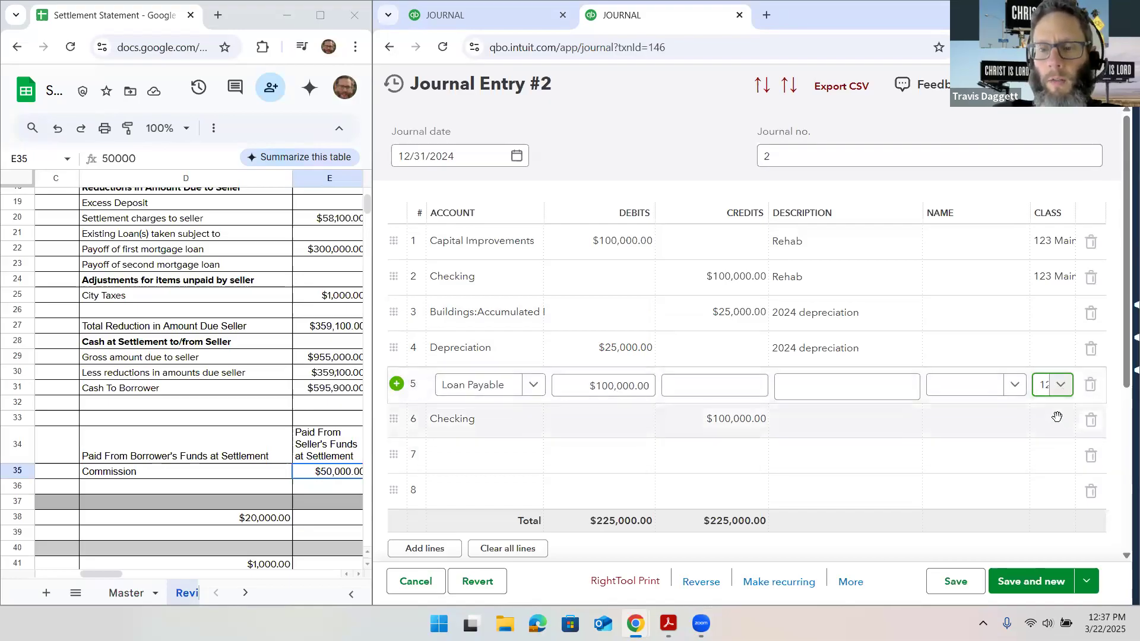
{"action": "left_click", "coordinate": [1059, 431]}
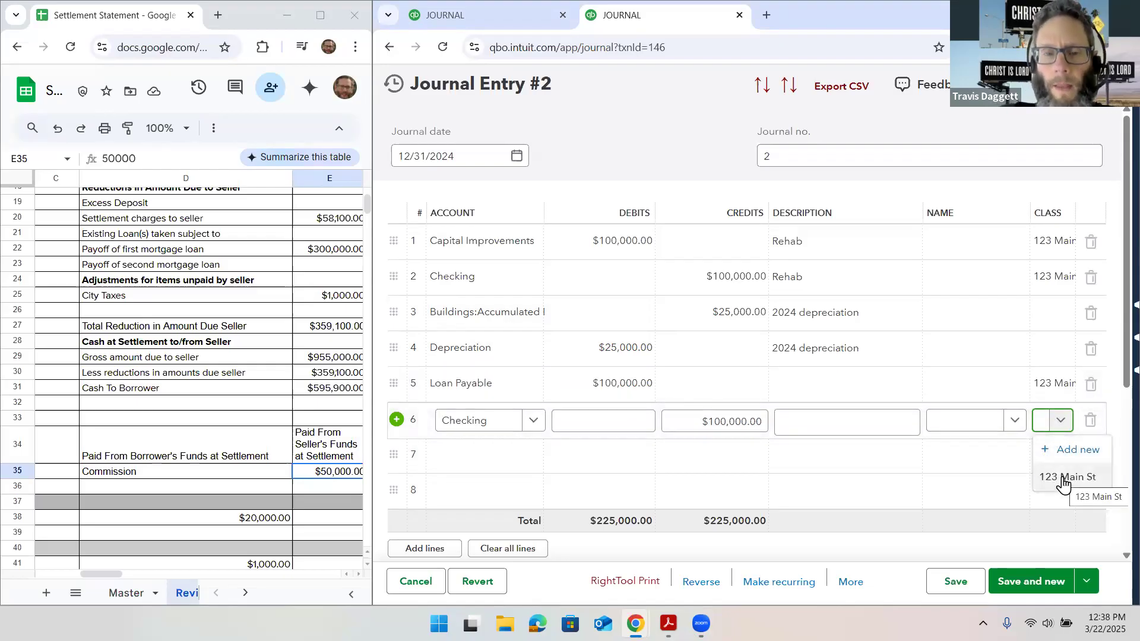
{"action": "left_click", "coordinate": [930, 365]}
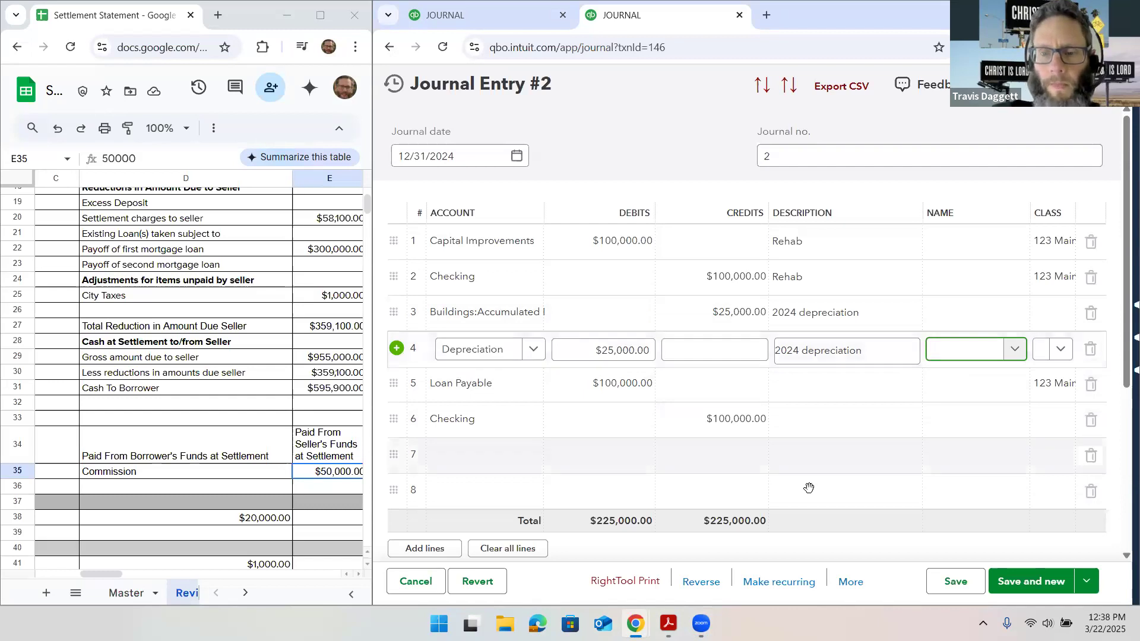
{"action": "left_click", "coordinate": [1086, 581]}
{"action": "left_click", "coordinate": [1034, 549]}
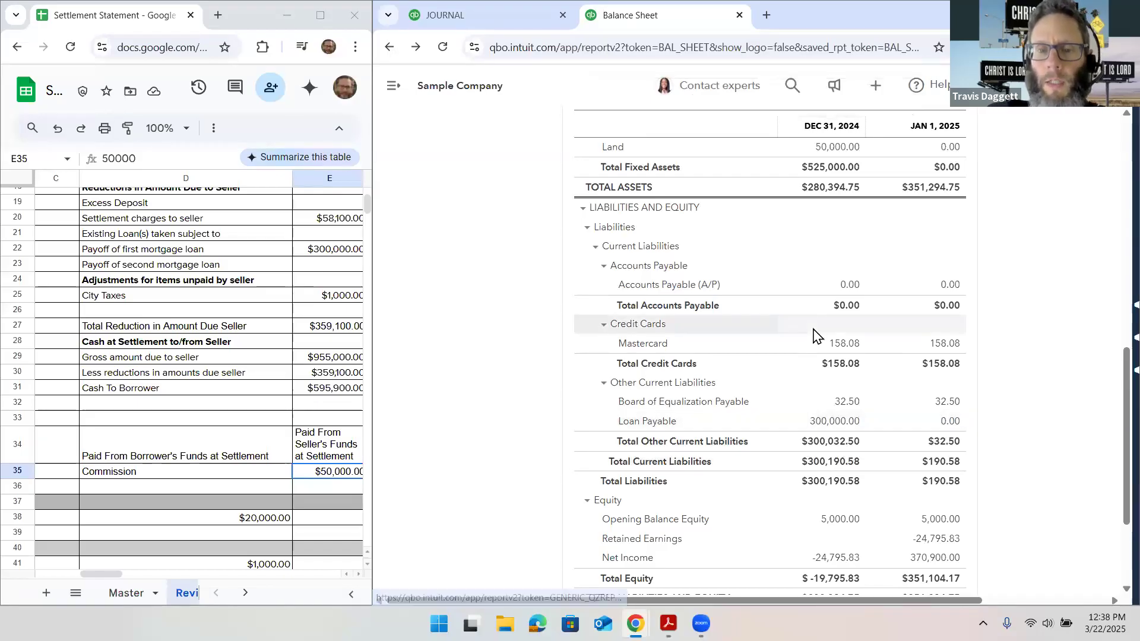
Recheck the loan payable, equity and checking balances on the updated balance sheet for both dates
{"action": "scroll", "coordinate": [814, 336], "scroll_direction": "down", "scroll_amount": 1}
{"action": "scroll", "coordinate": [813, 336], "scroll_direction": "up", "scroll_amount": 10}
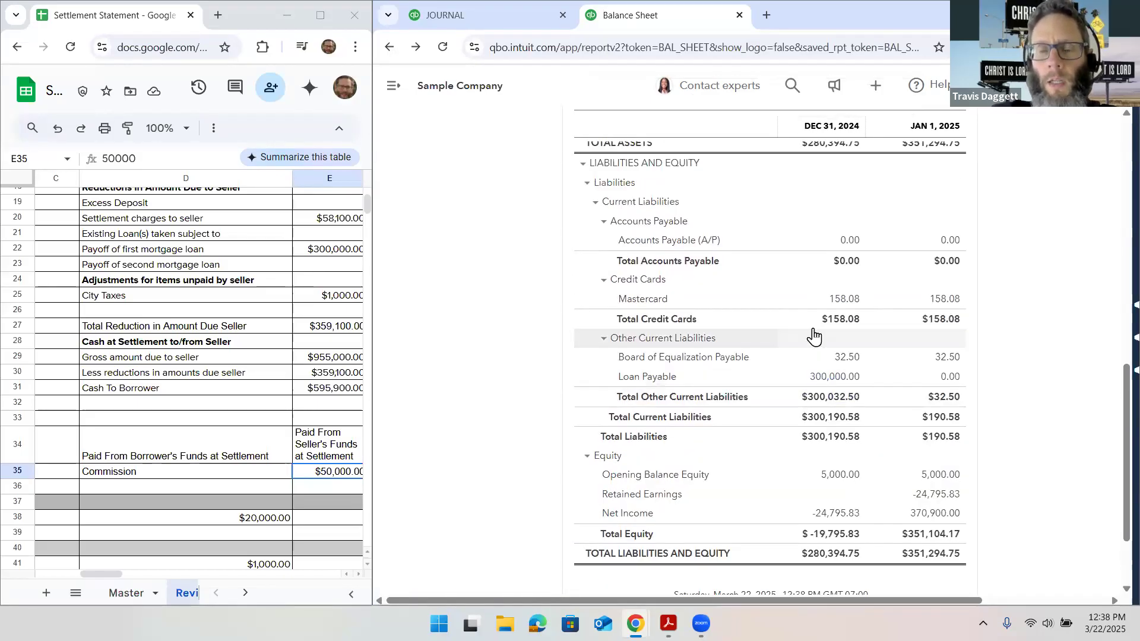
{"action": "scroll", "coordinate": [814, 332], "scroll_direction": "up", "scroll_amount": 3}
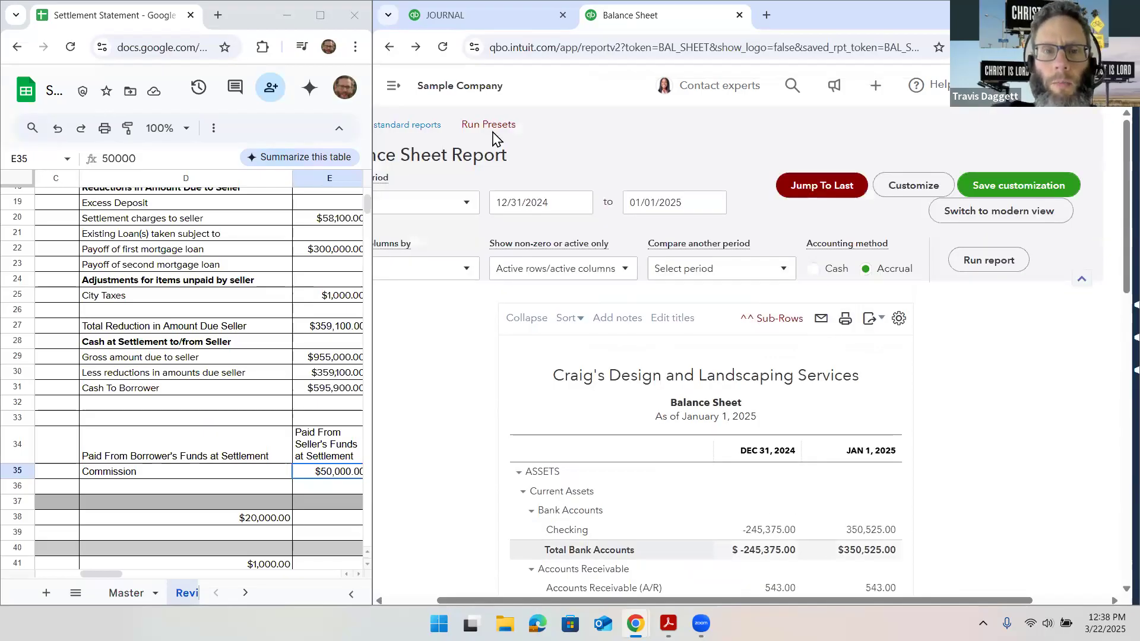
Open the Profit and Loss report and examine the property taxes, selling costs, gain and net income lines
{"action": "left_click", "coordinate": [458, 124]}
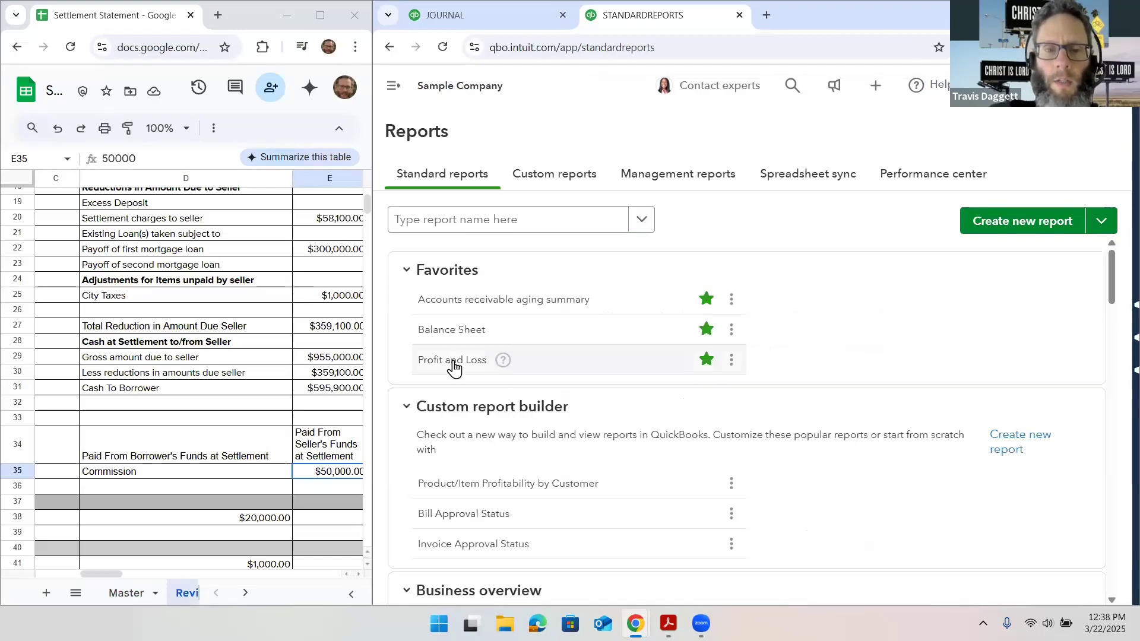
{"action": "left_click", "coordinate": [456, 363]}
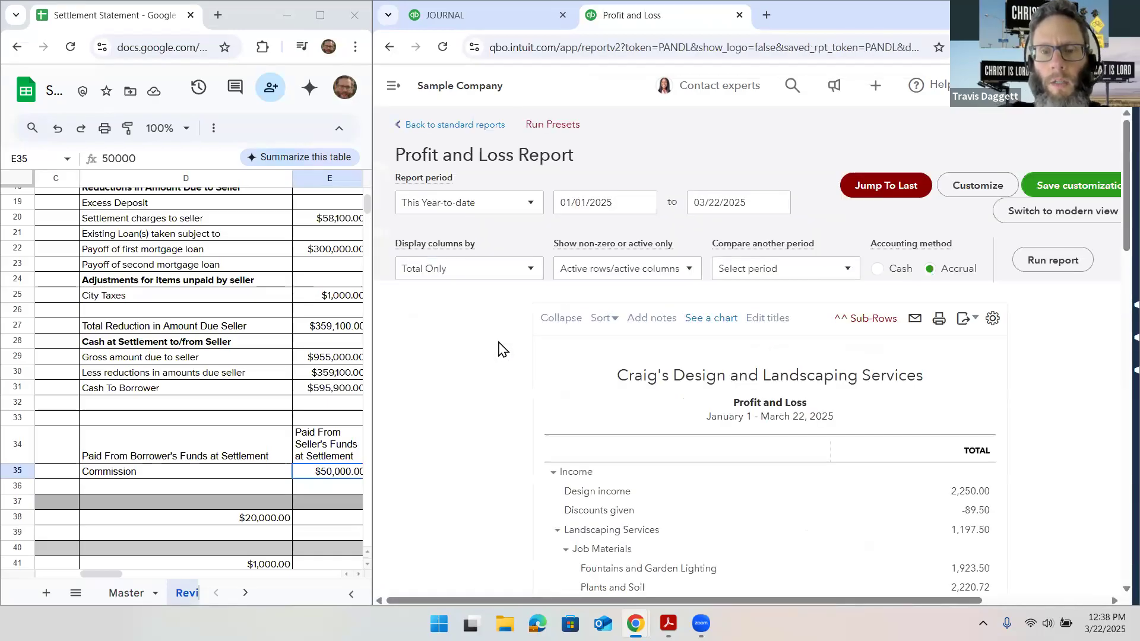
{"action": "scroll", "coordinate": [498, 349], "scroll_direction": "down", "scroll_amount": 3}
{"action": "scroll", "coordinate": [498, 348], "scroll_direction": "down", "scroll_amount": 3}
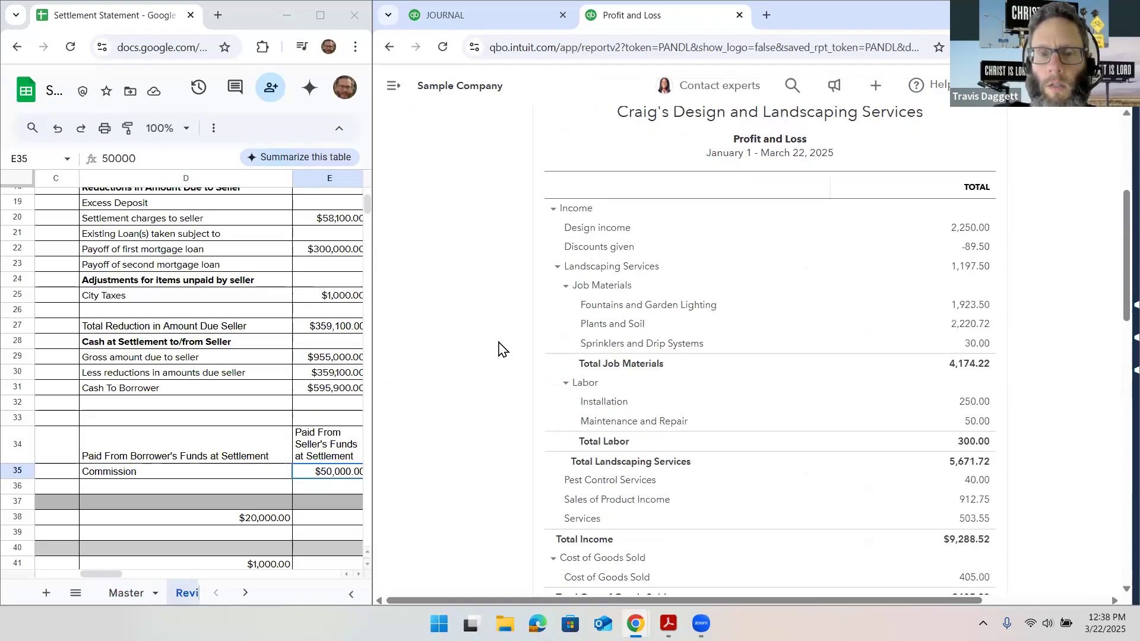
{"action": "scroll", "coordinate": [498, 348], "scroll_direction": "down", "scroll_amount": 2}
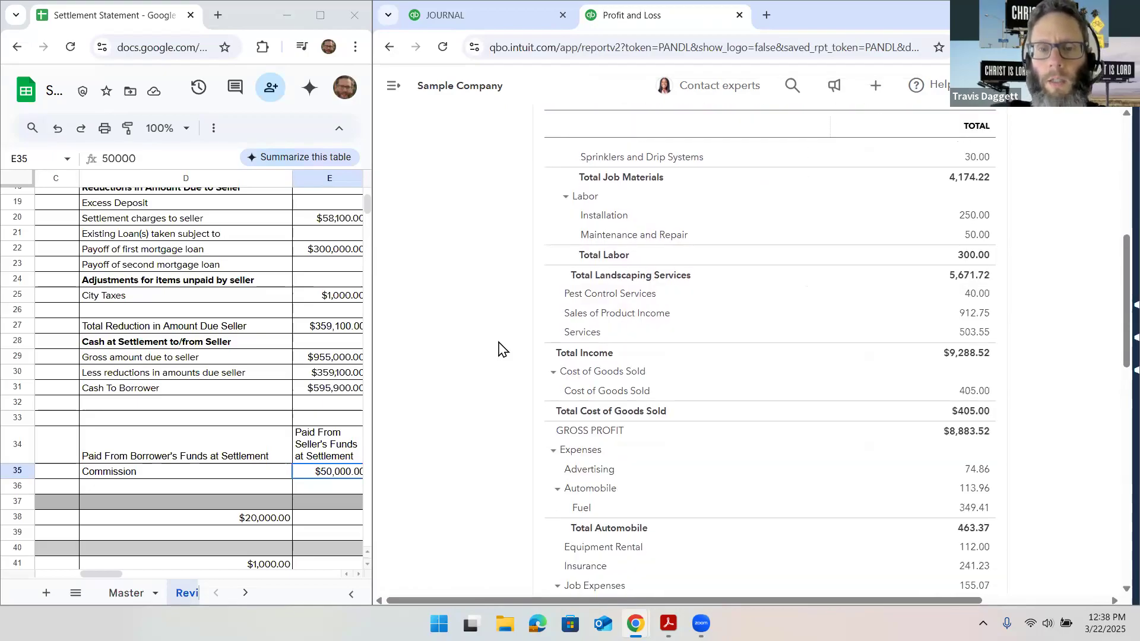
{"action": "scroll", "coordinate": [498, 348], "scroll_direction": "down", "scroll_amount": 4}
{"action": "scroll", "coordinate": [498, 349], "scroll_direction": "down", "scroll_amount": 6}
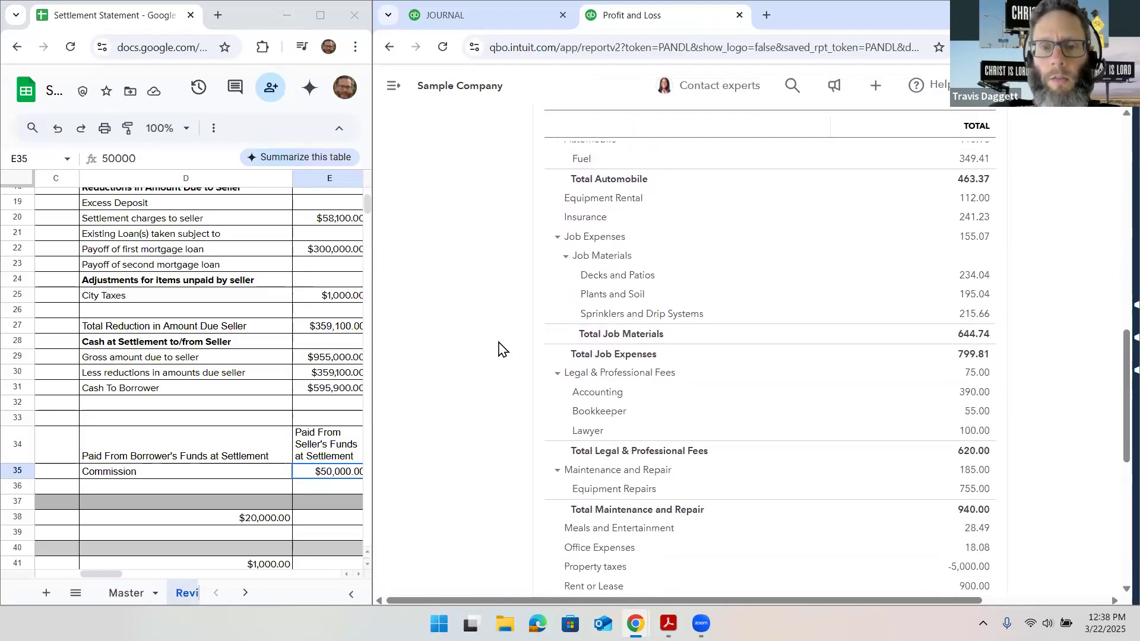
{"action": "scroll", "coordinate": [498, 349], "scroll_direction": "down", "scroll_amount": 1}
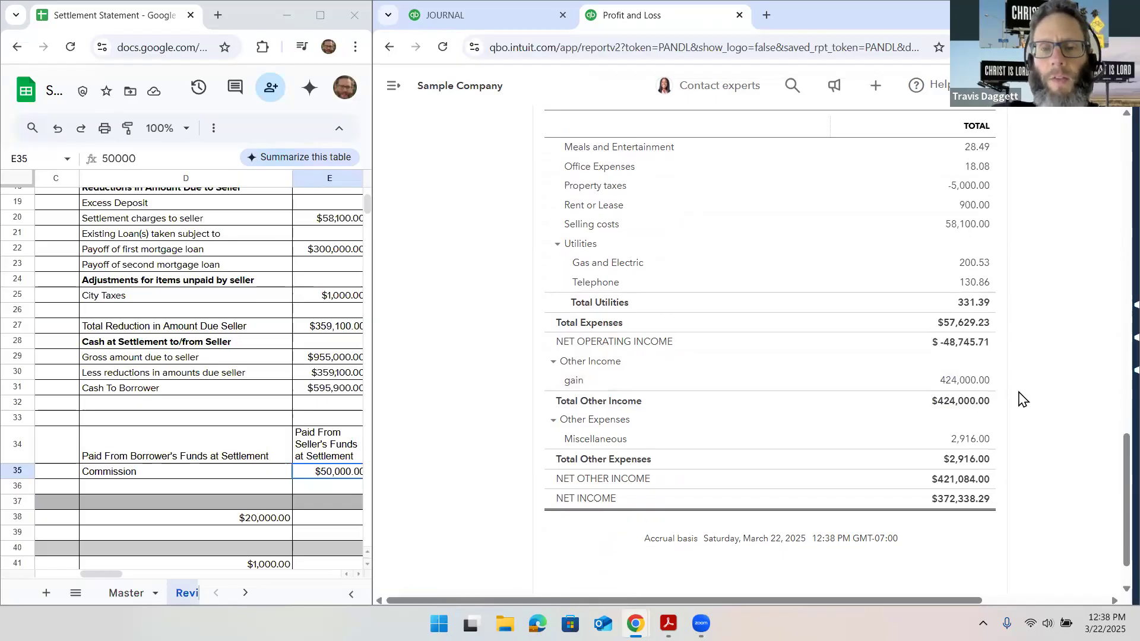
{"action": "scroll", "coordinate": [1020, 399], "scroll_direction": "up", "scroll_amount": 1}
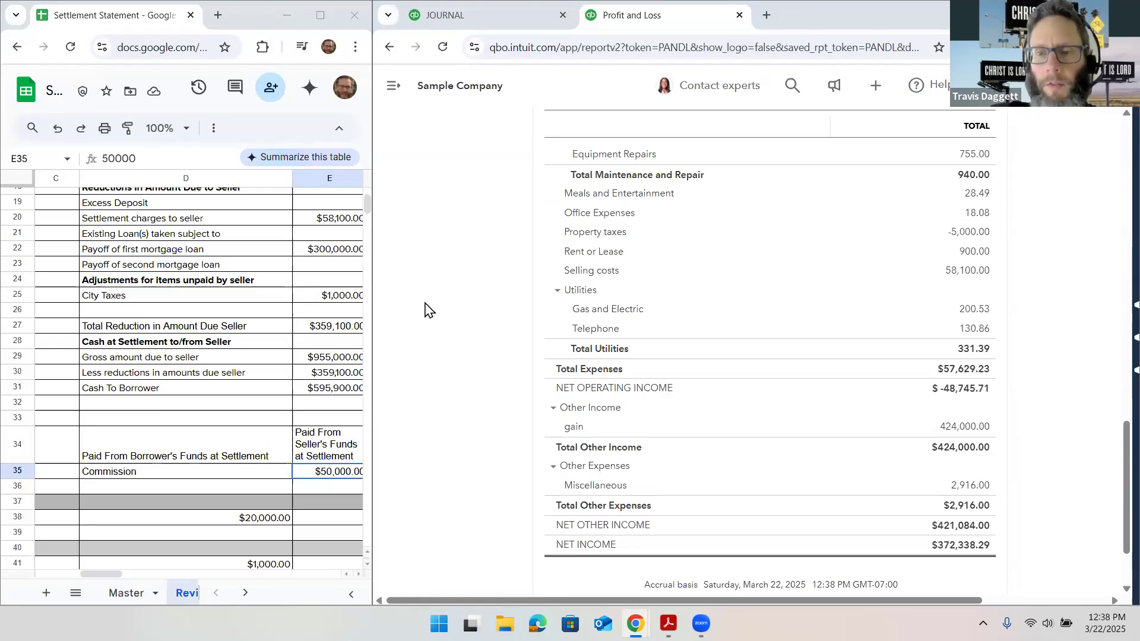
{"action": "scroll", "coordinate": [425, 309], "scroll_direction": "up", "scroll_amount": 1}
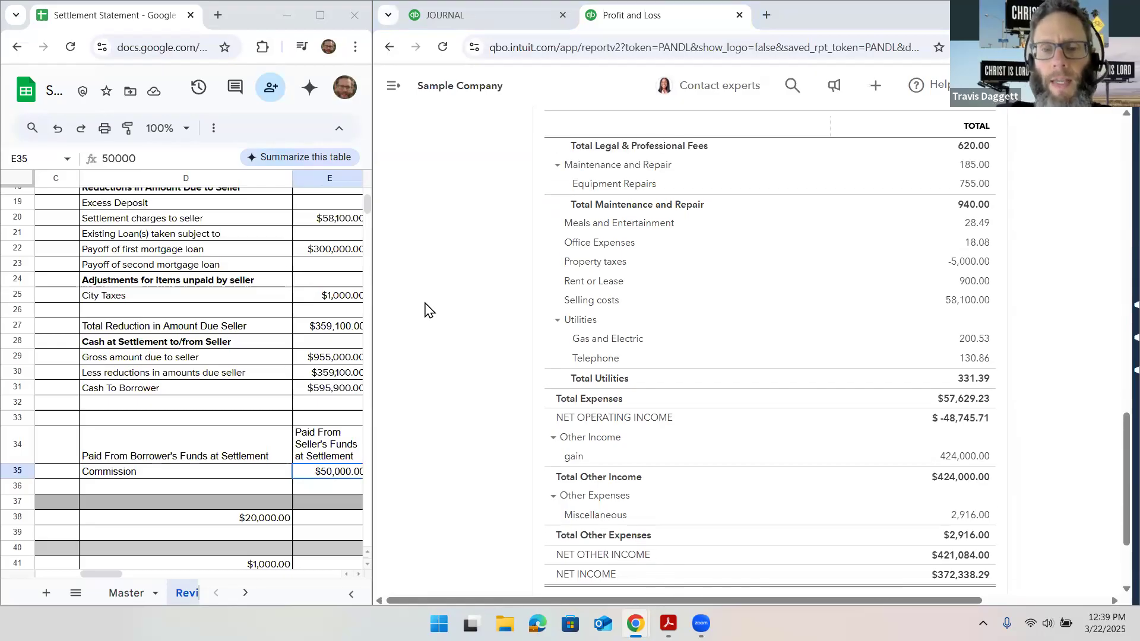
{"action": "scroll", "coordinate": [425, 309], "scroll_direction": "up", "scroll_amount": 3}
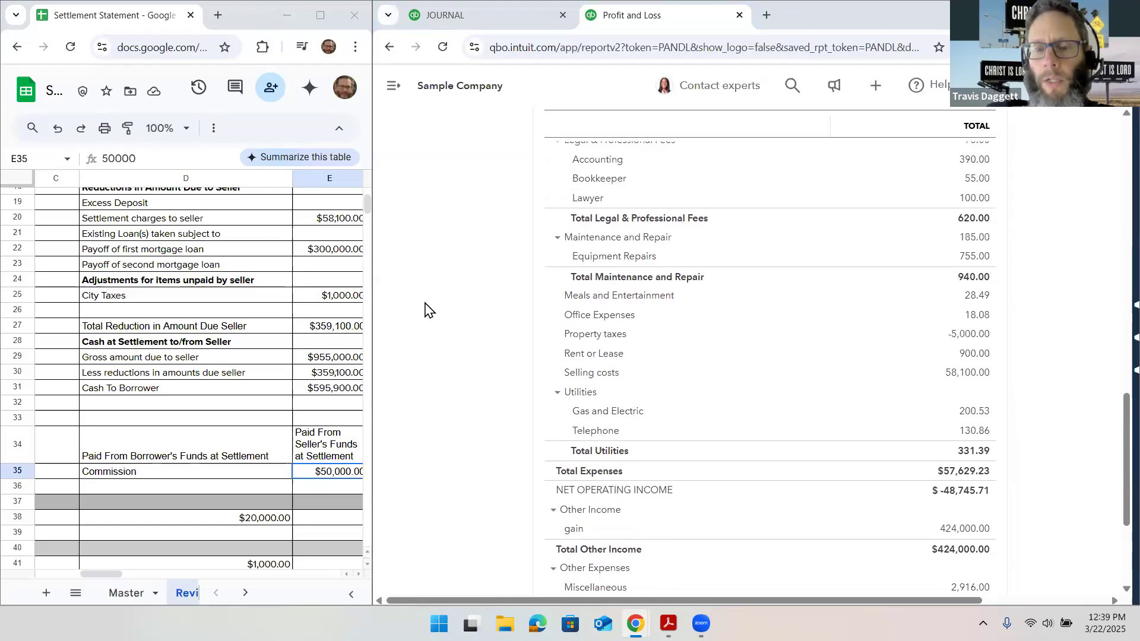
{"action": "scroll", "coordinate": [428, 309], "scroll_direction": "up", "scroll_amount": 10}
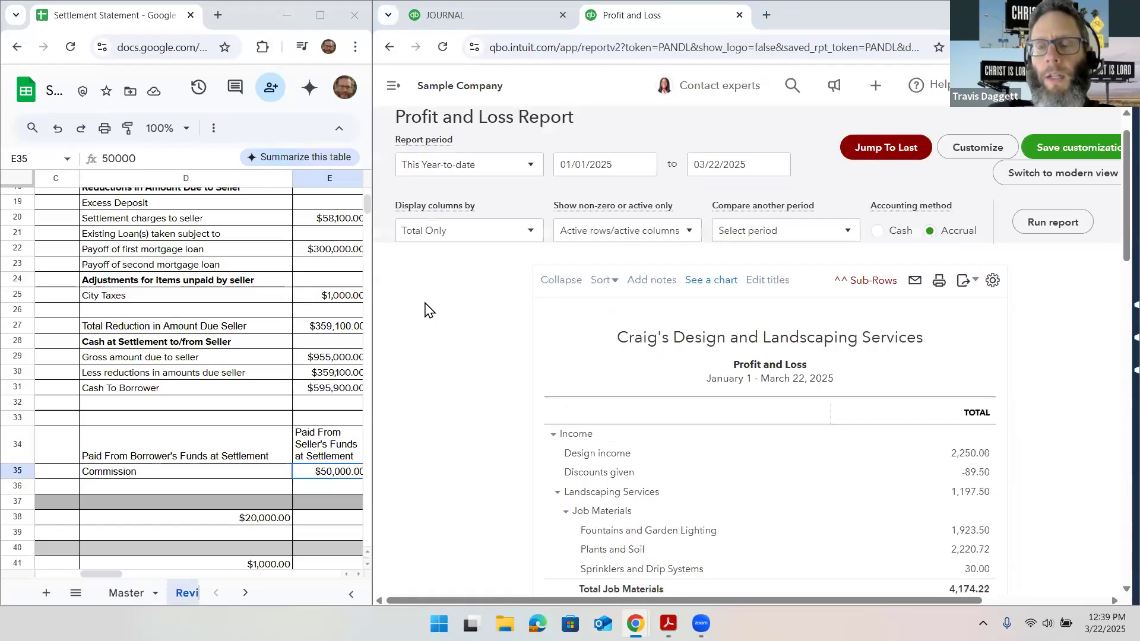
{"action": "scroll", "coordinate": [425, 309], "scroll_direction": "up", "scroll_amount": 1}
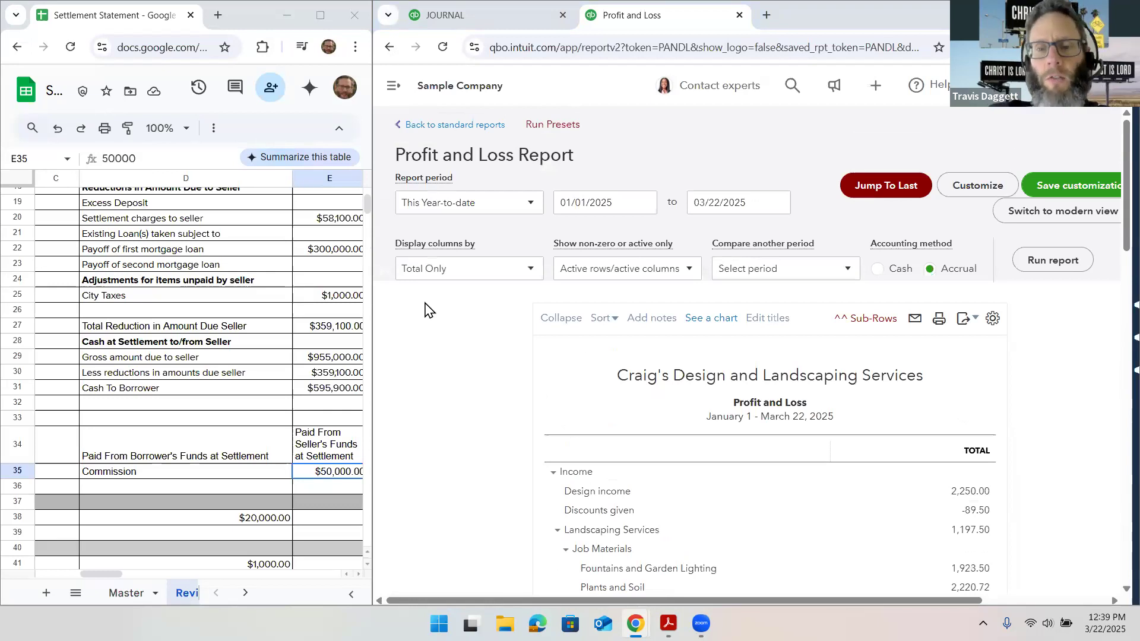
Return to the property sale journal entry no. 3, review its lines and totals, and save it
{"action": "left_click", "coordinate": [495, 24]}
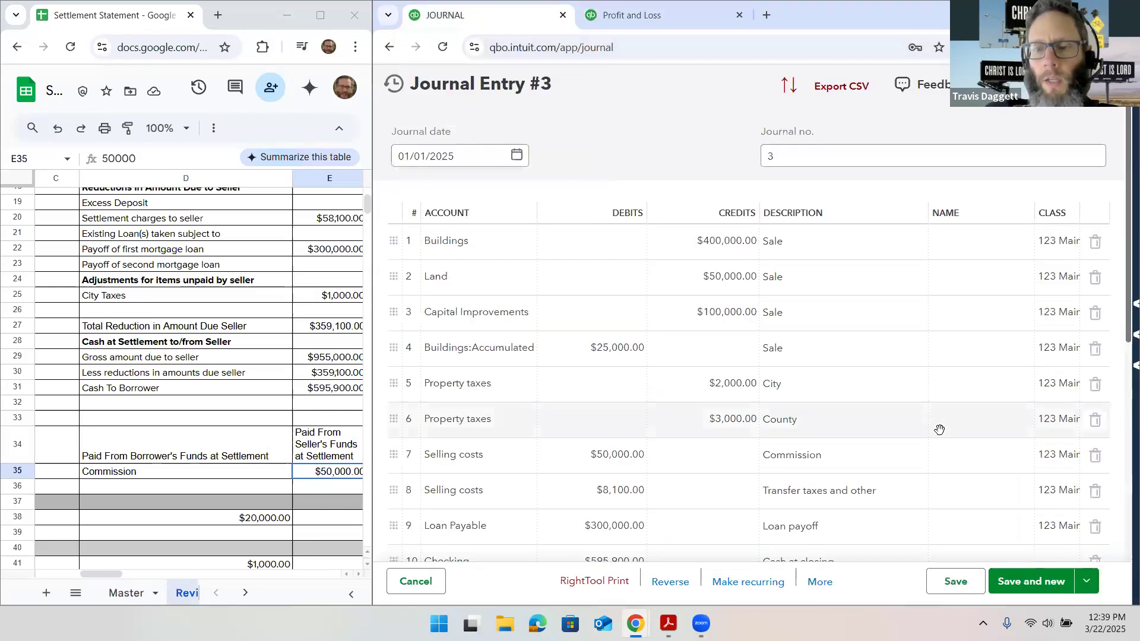
{"action": "scroll", "coordinate": [995, 409], "scroll_direction": "down", "scroll_amount": 3}
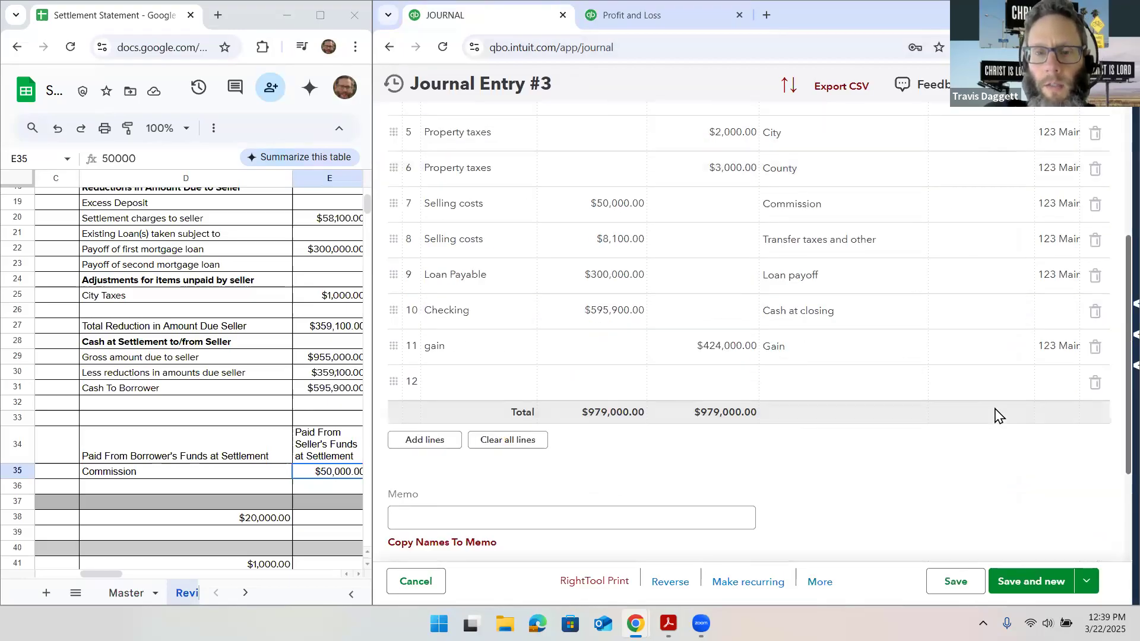
{"action": "left_click", "coordinate": [1085, 581]}
{"action": "left_click", "coordinate": [1032, 567]}
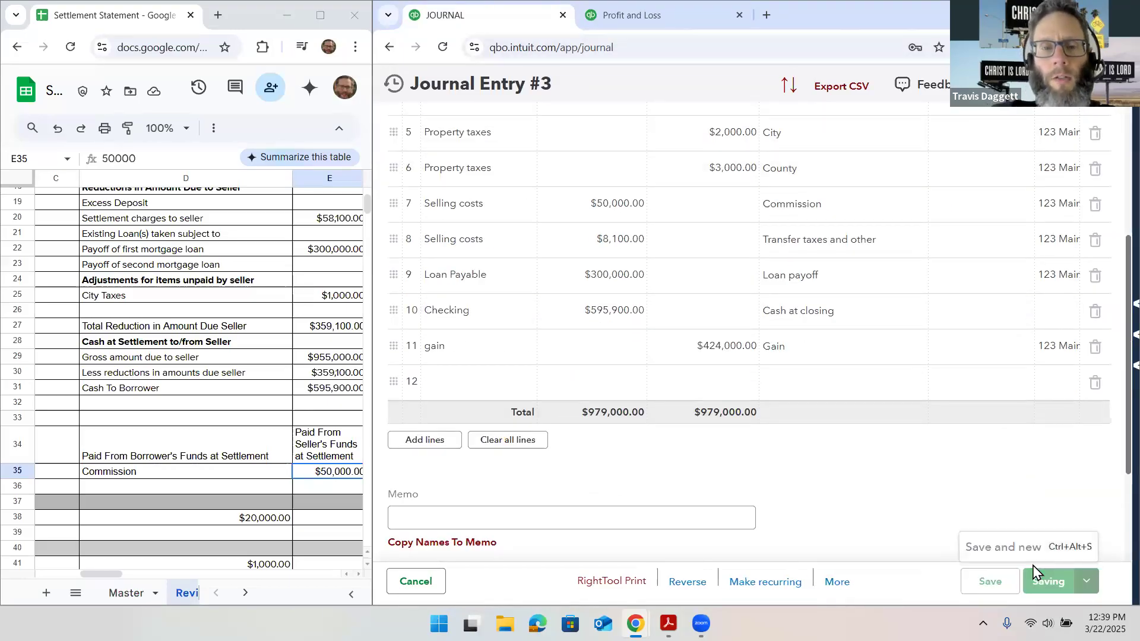